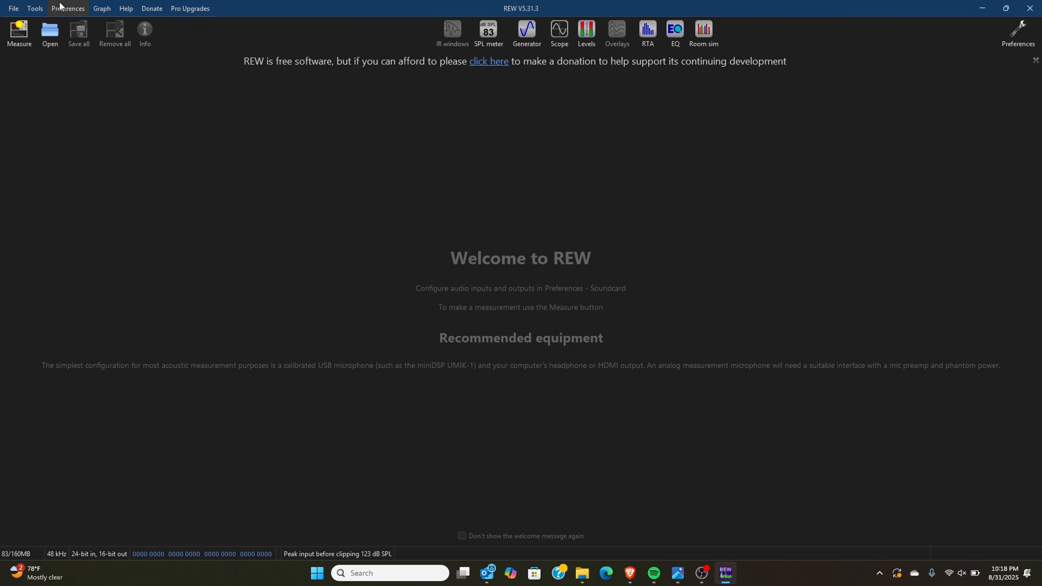
Step: Review the soundcard settings and the assigned microphone calibration files in the preferences
{"action": "left_click", "coordinate": [64, 8]}
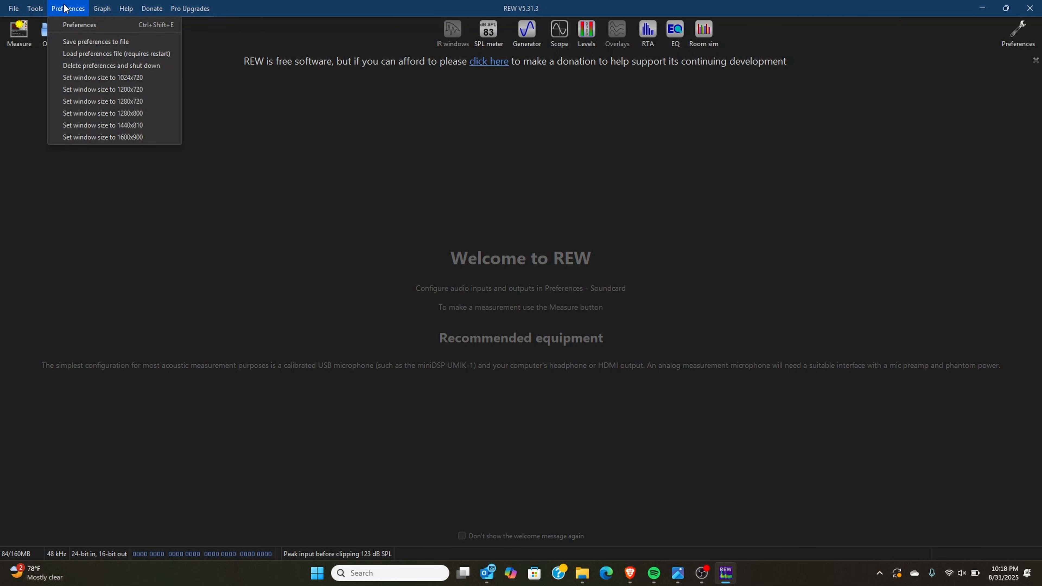
{"action": "left_click", "coordinate": [80, 25]}
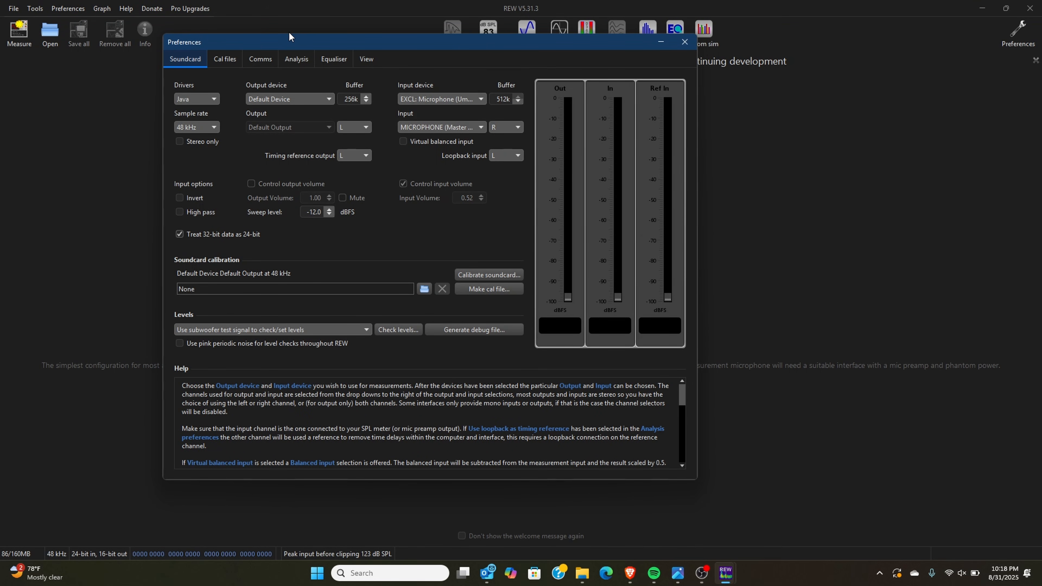
{"action": "left_click", "coordinate": [226, 58]}
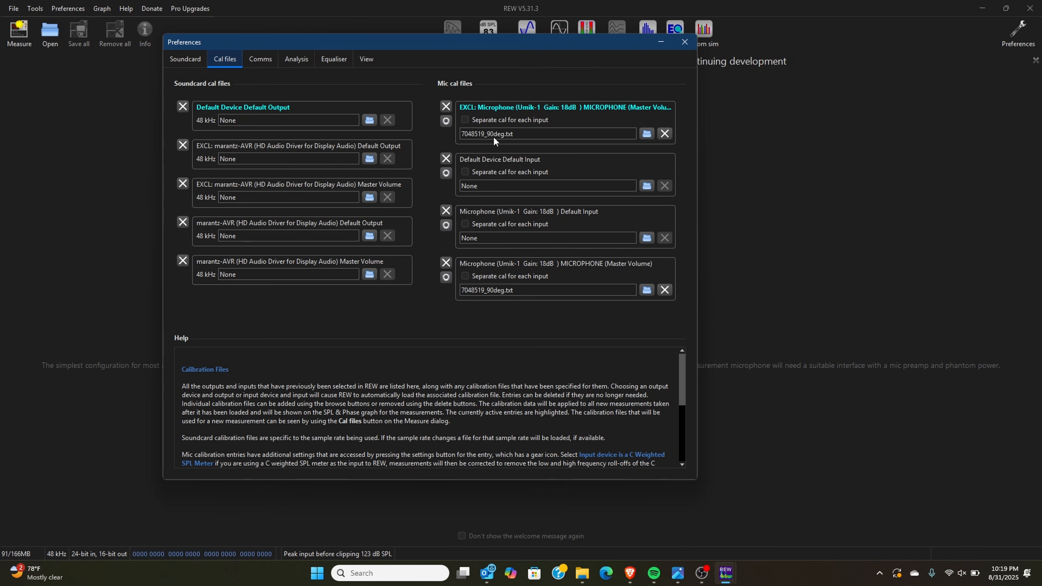
{"action": "left_click", "coordinate": [685, 41]}
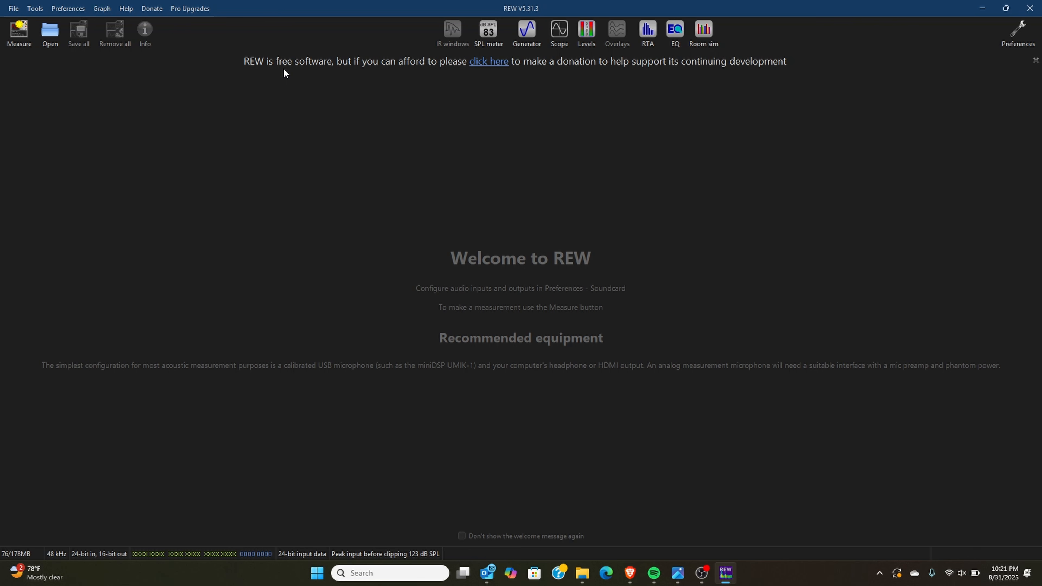
Step: Set the soundcard output device to EXCL: marantz-AVR (HD Audio Driver for Display Audio) and check its available output channels
{"action": "left_click", "coordinate": [70, 9]}
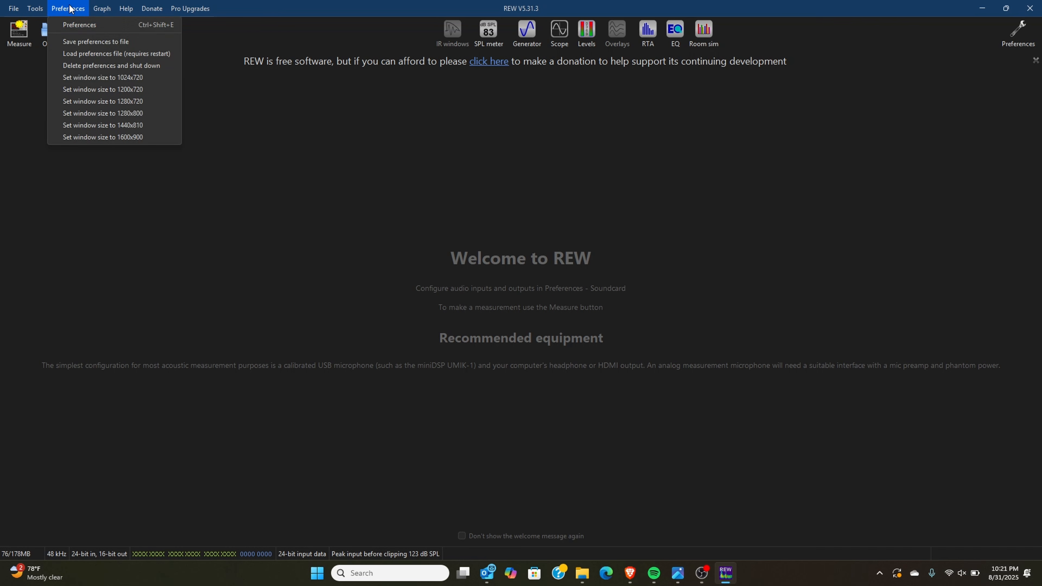
{"action": "left_click", "coordinate": [81, 25]}
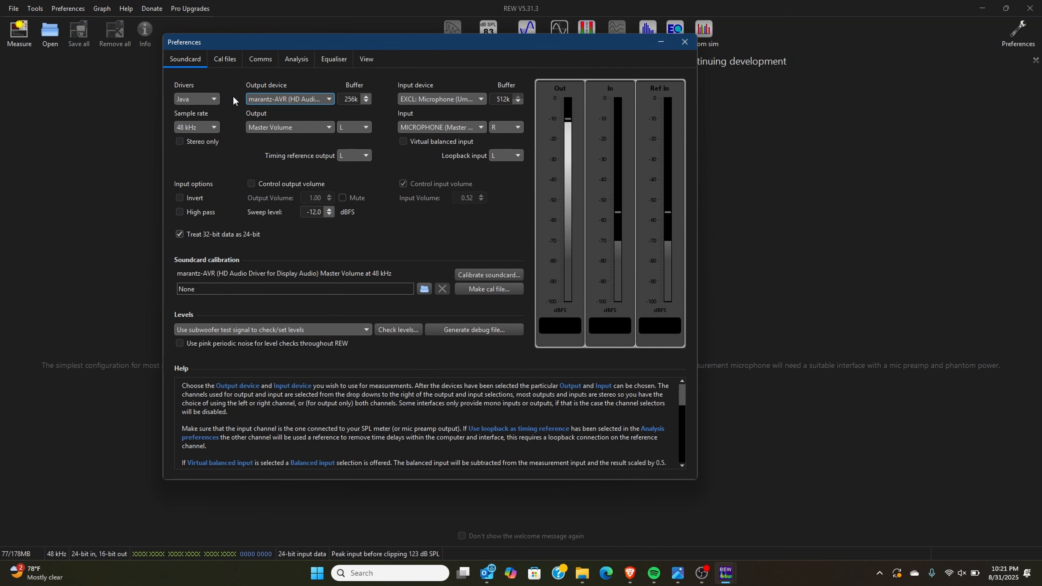
{"action": "left_click", "coordinate": [317, 99]}
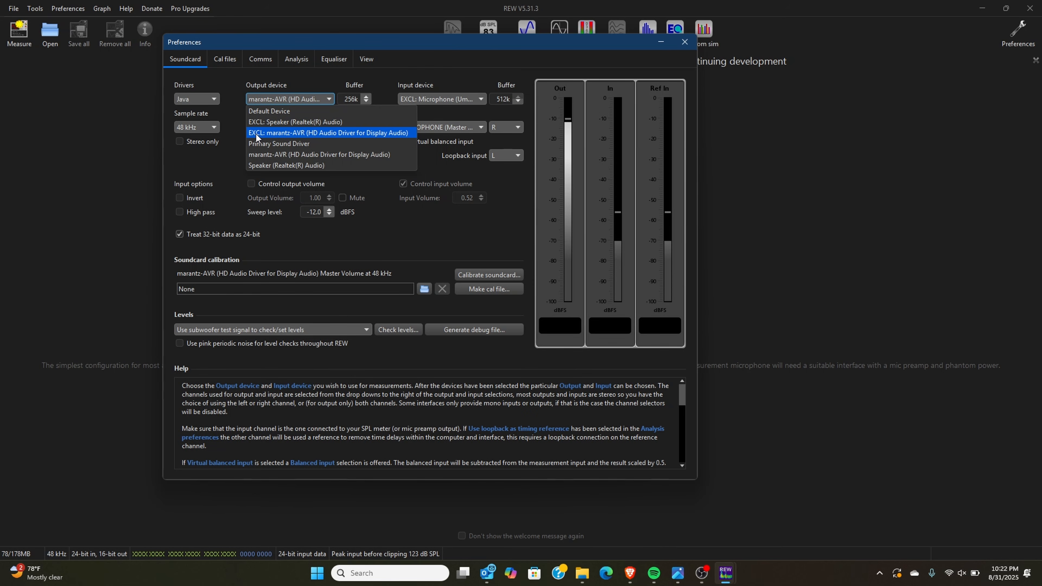
{"action": "left_click", "coordinate": [328, 132]}
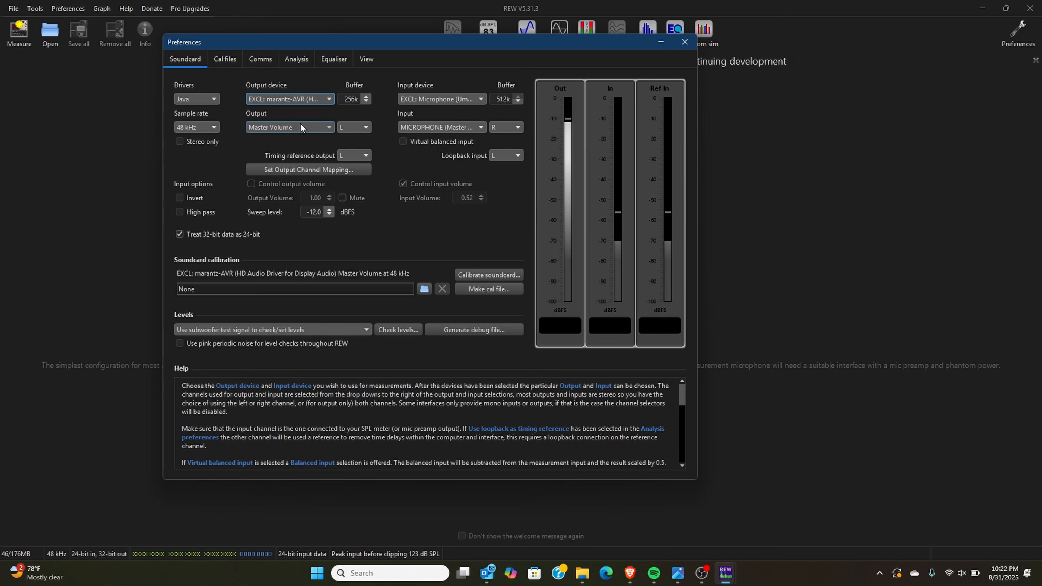
{"action": "left_click", "coordinate": [366, 128]}
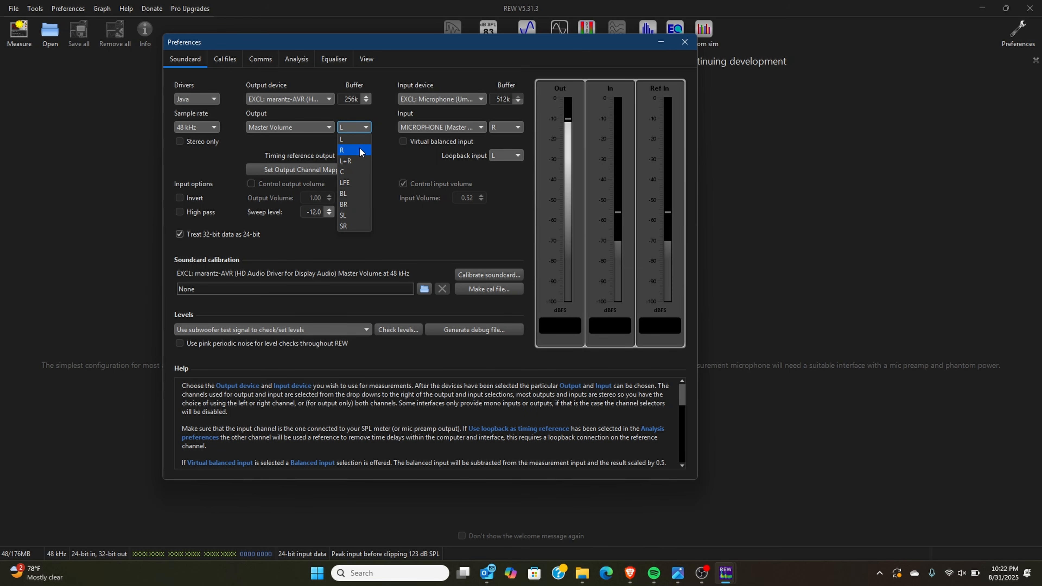
{"action": "left_click", "coordinate": [395, 139]}
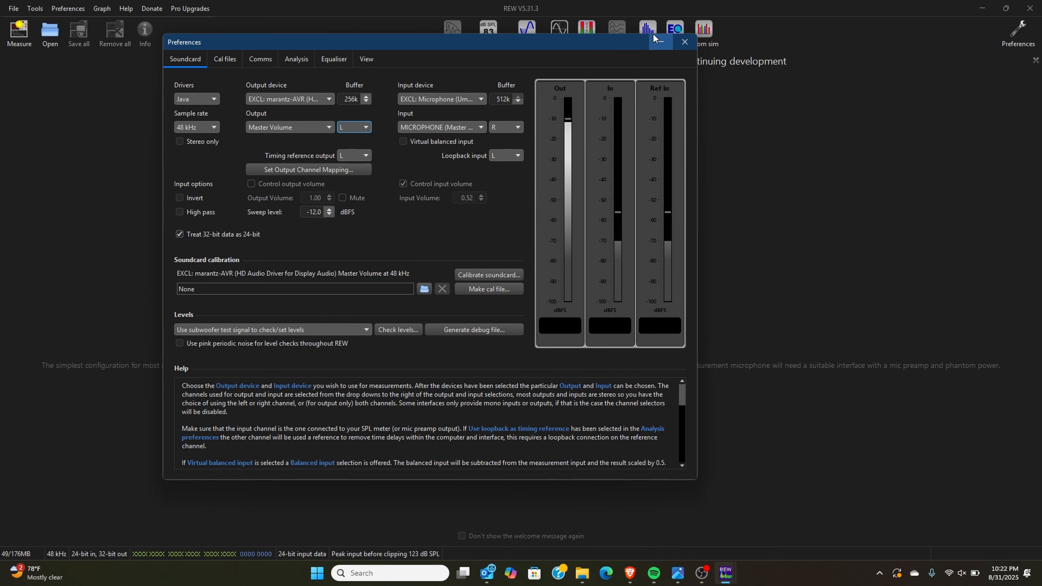
{"action": "left_click", "coordinate": [692, 38]}
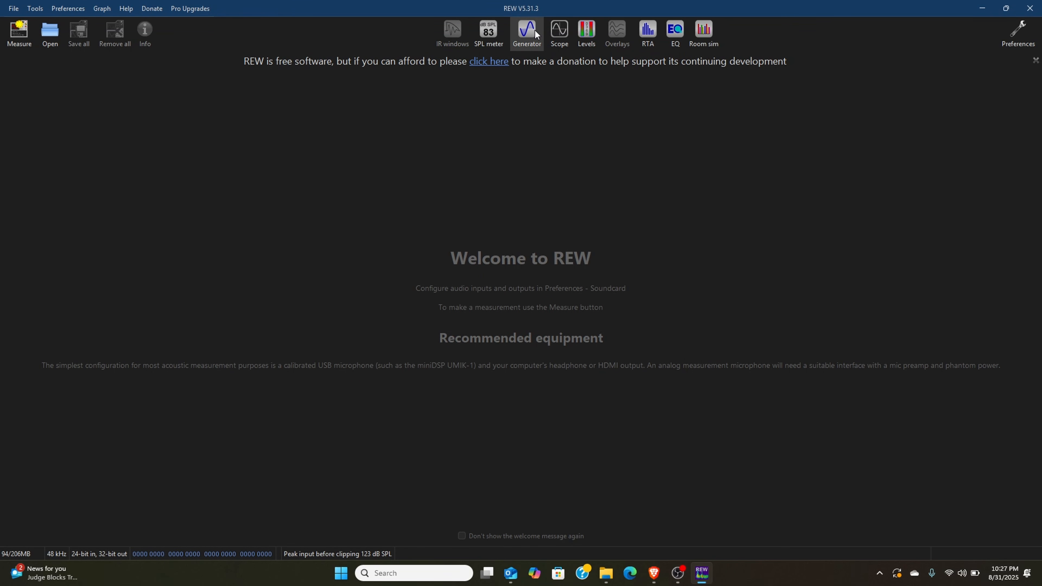
Step: Open the signal generator and SPL meter side by side and play the pink random Speaker Cal noise through output L
{"action": "left_click", "coordinate": [535, 33]}
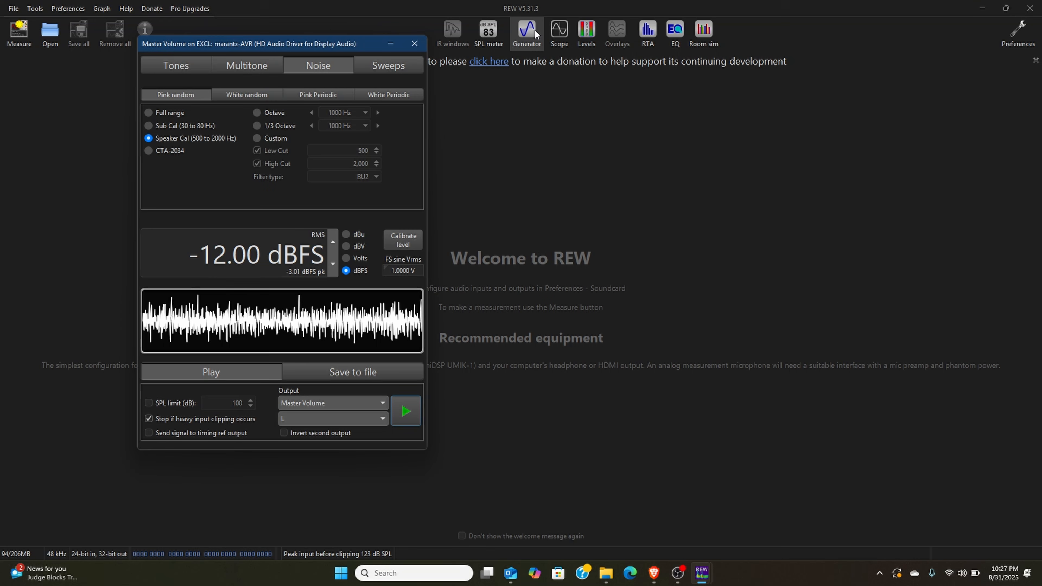
{"action": "left_click", "coordinate": [498, 30]}
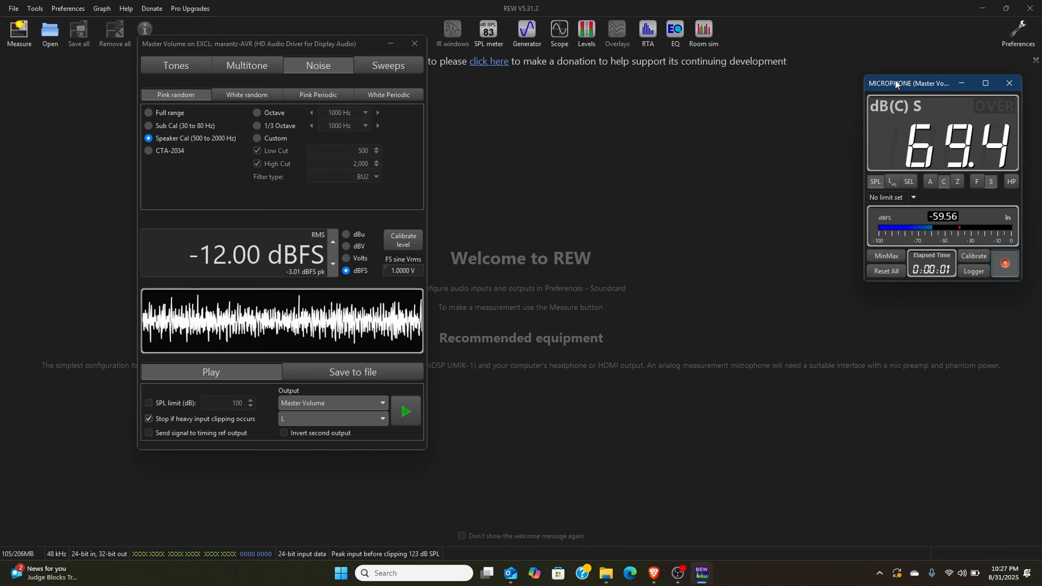
{"action": "left_click_drag", "start_coordinate": [895, 84], "coordinate": [709, 88]}
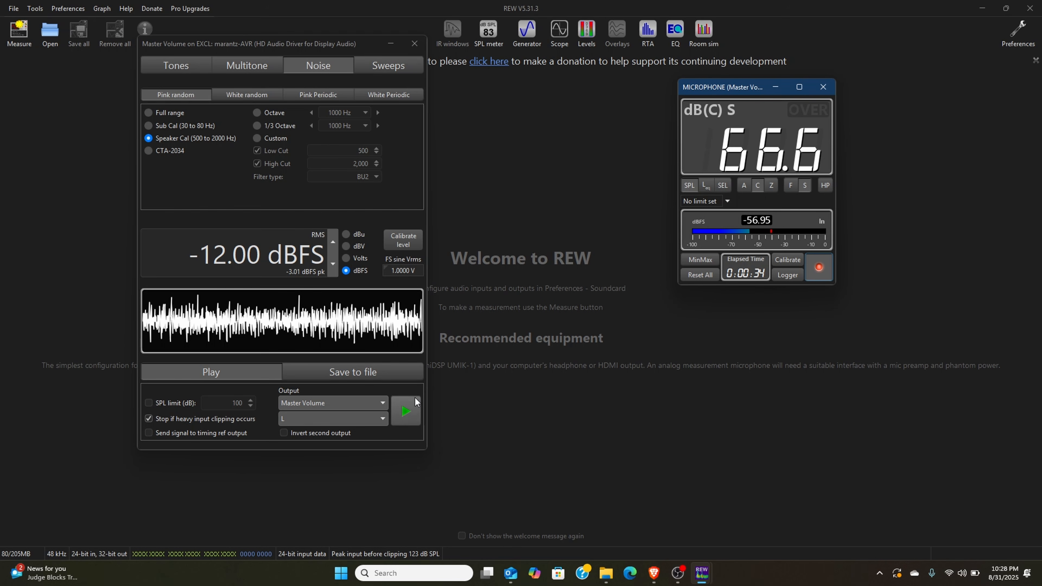
{"action": "left_click", "coordinate": [412, 407]}
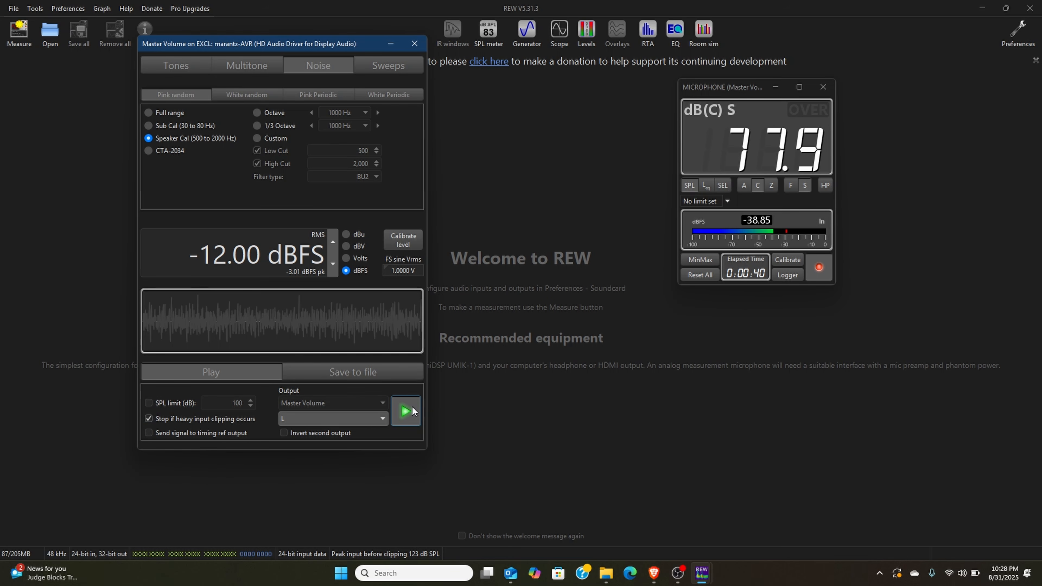
Step: Switch the playing test noise to output R to check its level, and close the SPL meter and generator
{"action": "left_click", "coordinate": [386, 421]}
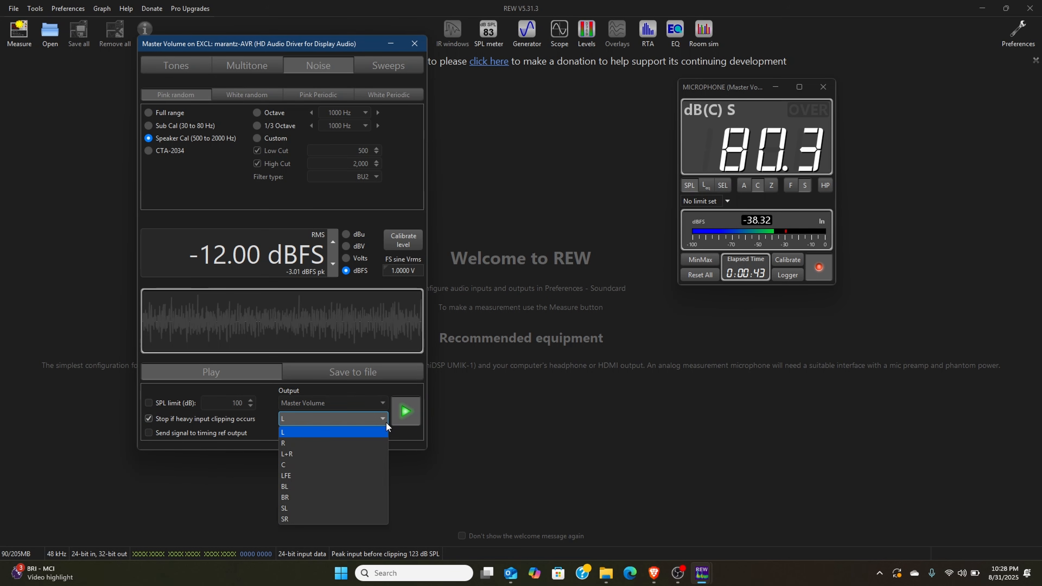
{"action": "left_click", "coordinate": [291, 444]}
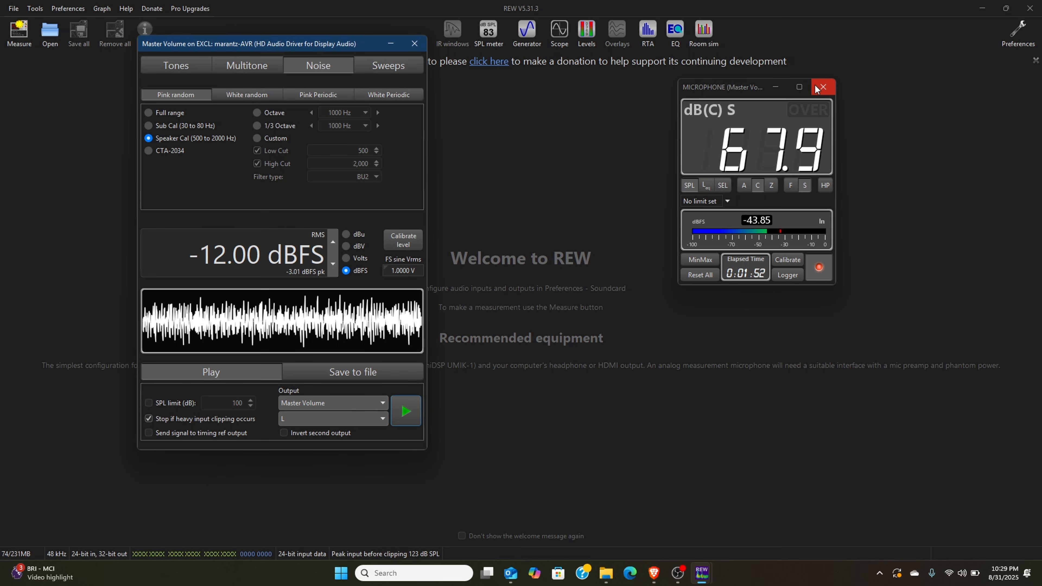
{"action": "left_click", "coordinate": [831, 81]}
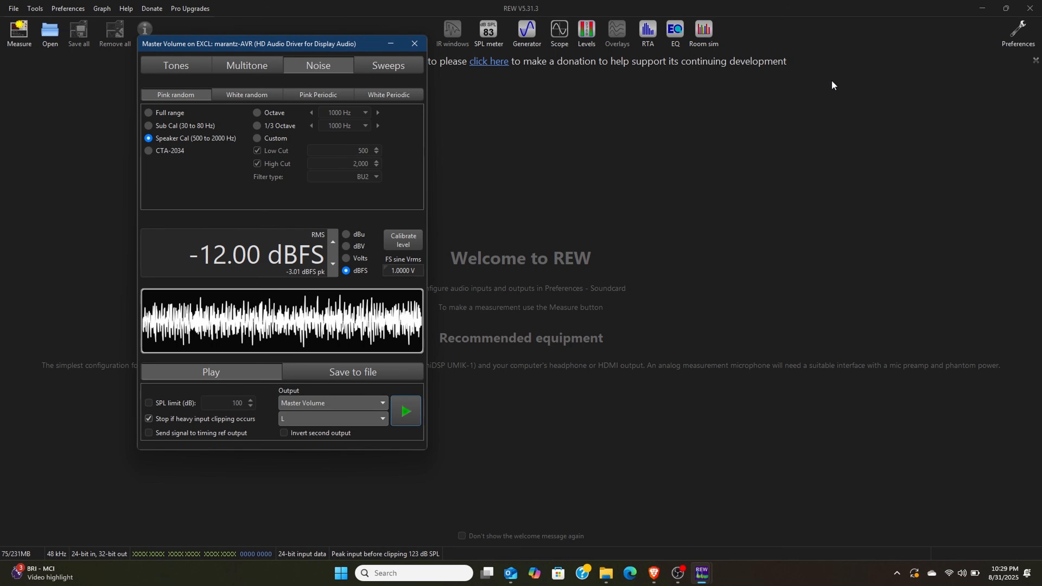
{"action": "left_click", "coordinate": [414, 38]}
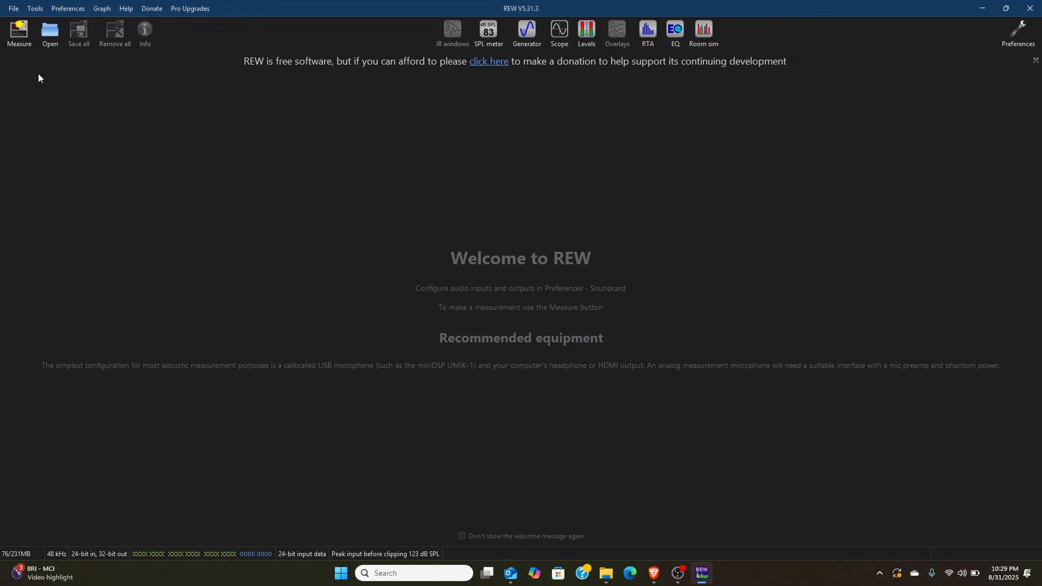
Step: Start a new SPL sweep measurement and name it "L KEF 3160 thx"
{"action": "left_click", "coordinate": [12, 36]}
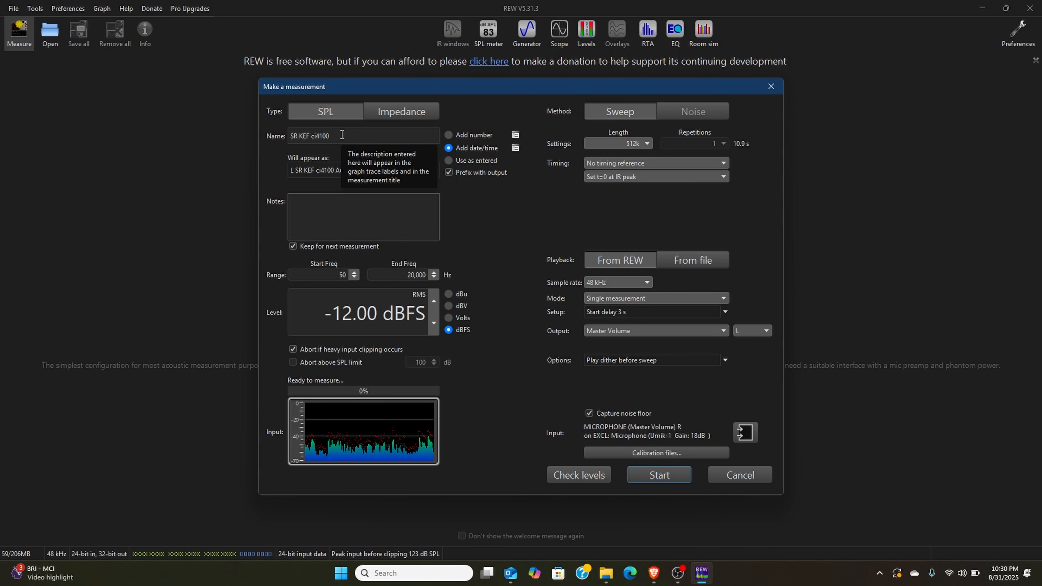
{"action": "left_click", "coordinate": [324, 135]}
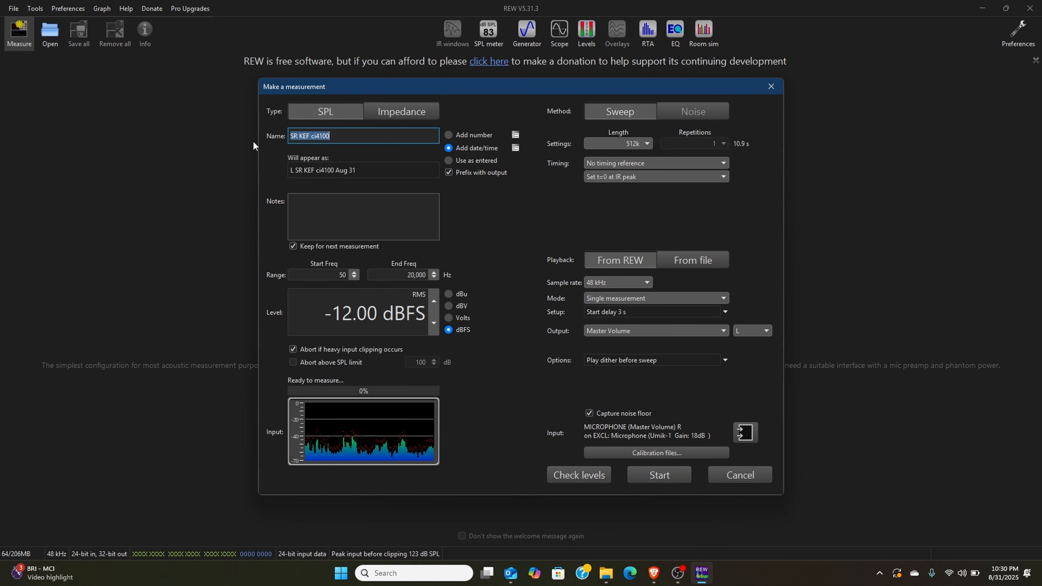
{"action": "type", "text": "l"}
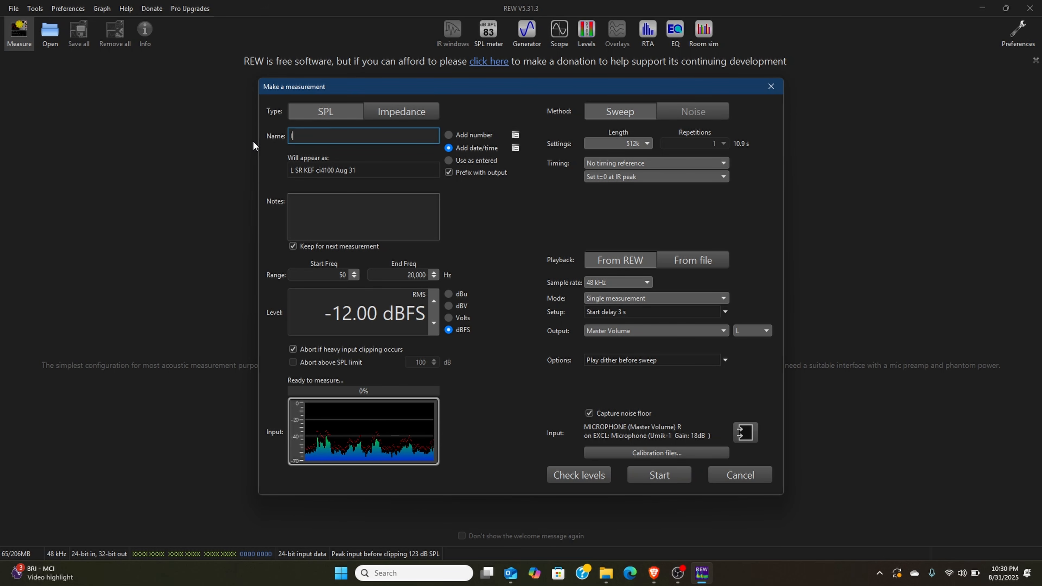
{"action": "key", "text": "Caps_Lock"}
{"action": "key", "text": "BackSpace"}
{"action": "type", "text": "L"}
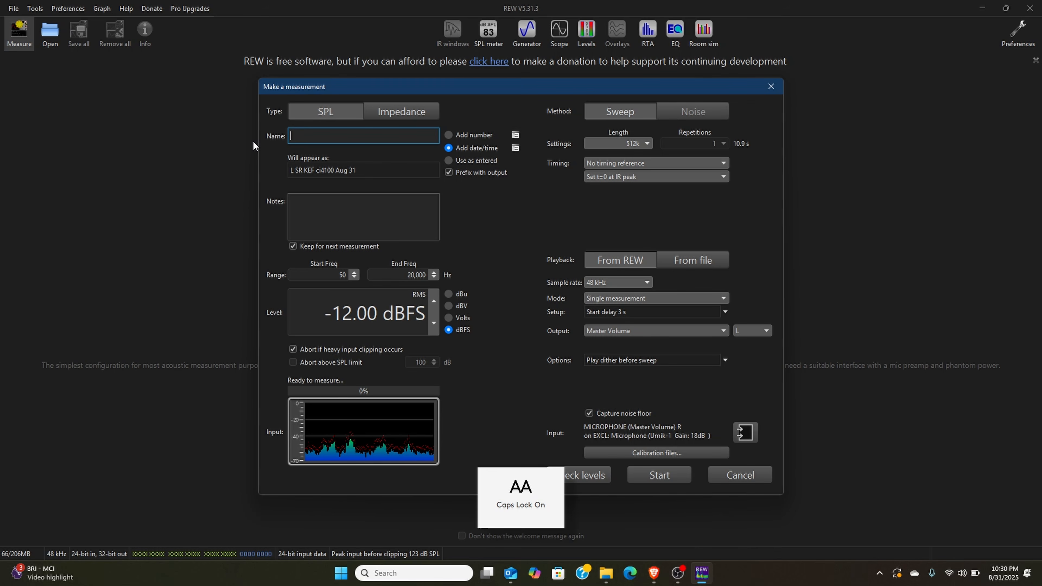
{"action": "type", "text": " EKF"}
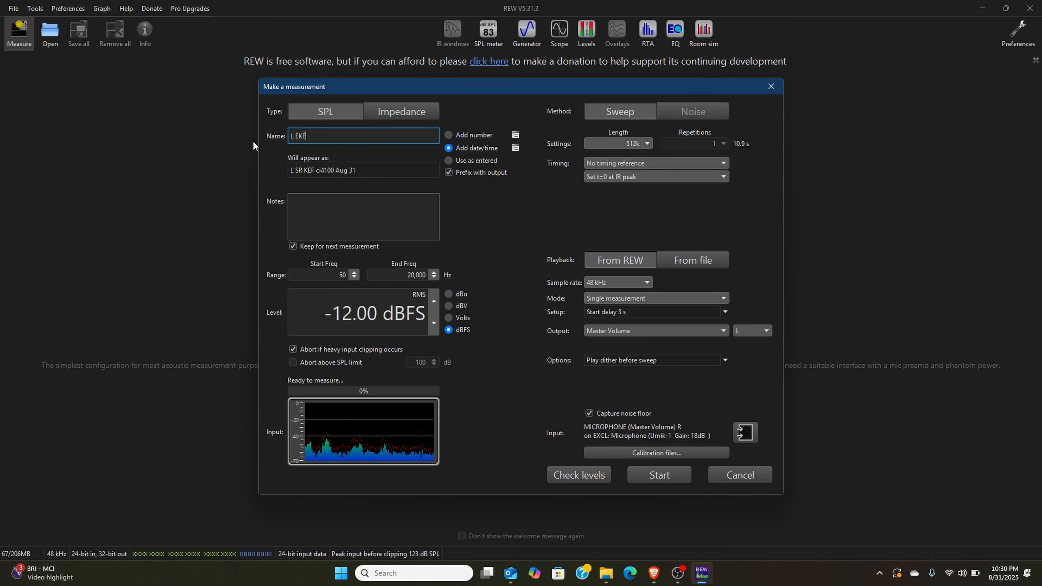
{"action": "key", "text": "BackSpace"}
{"action": "key", "text": "BackSpace"}
{"action": "type", "text": "KEF"}
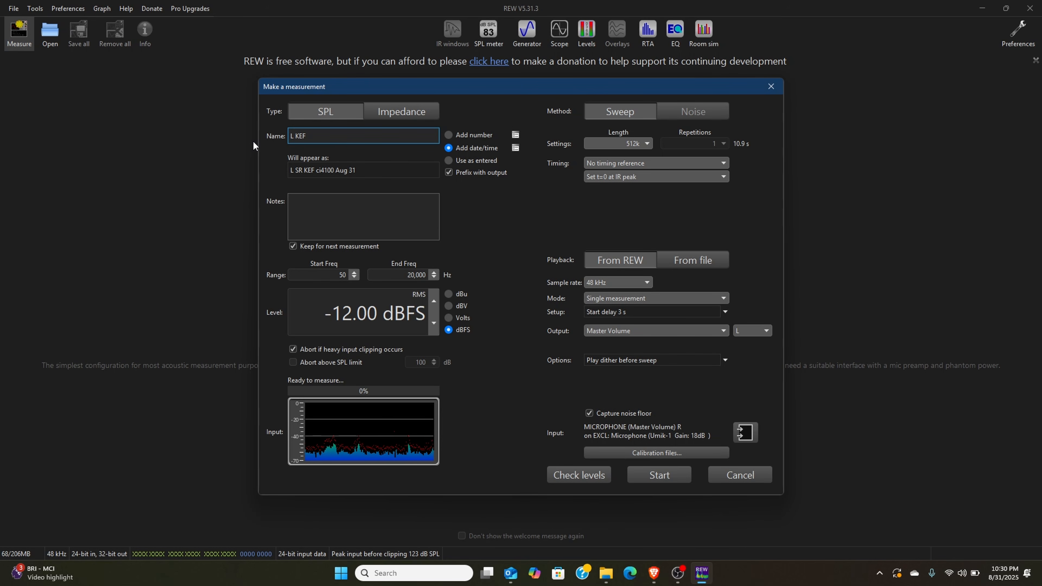
{"action": "key", "text": "Caps_Lock"}
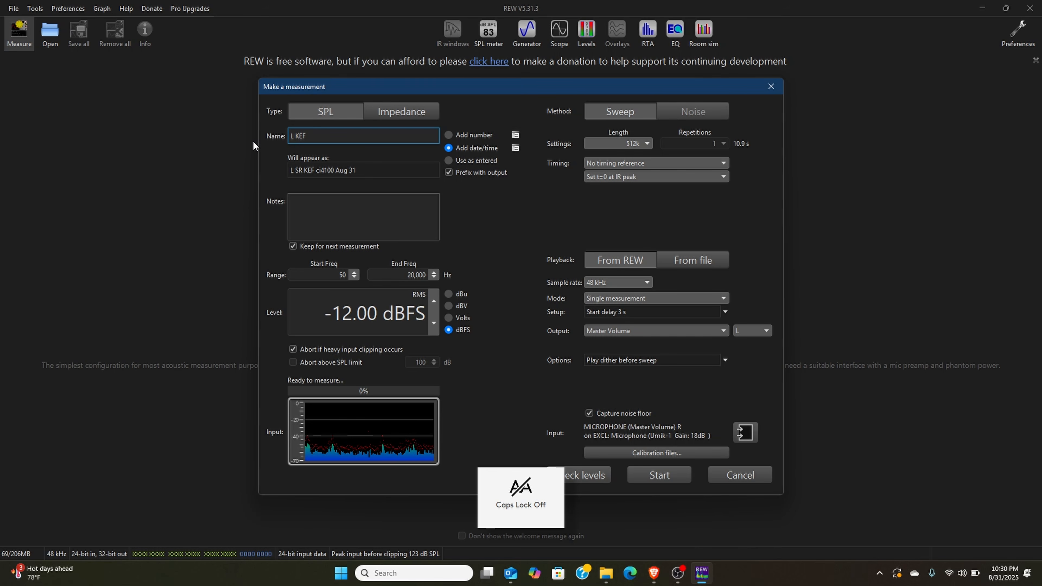
{"action": "type", "text": "316"}
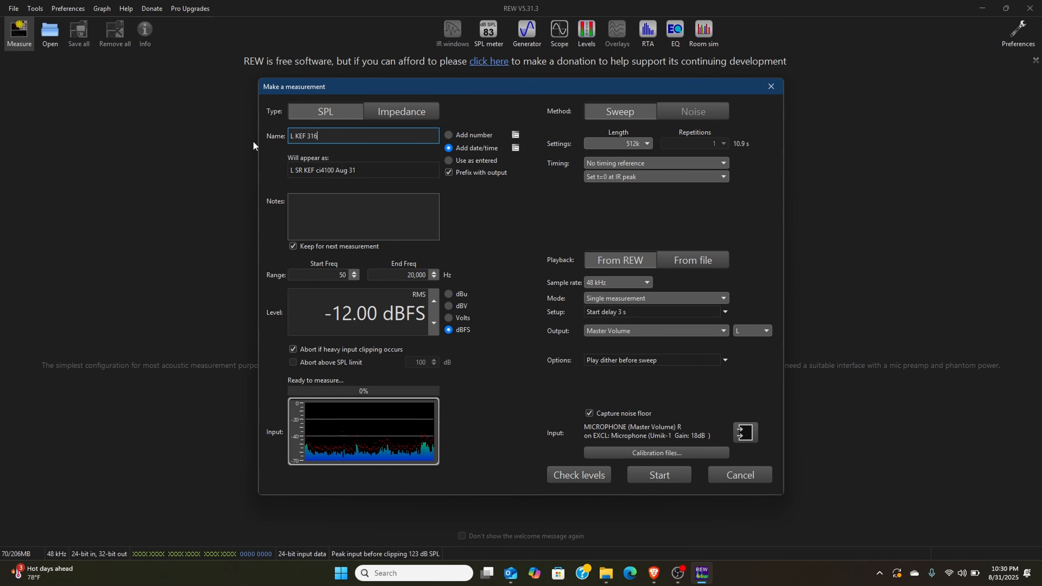
{"action": "type", "text": "0 thx"}
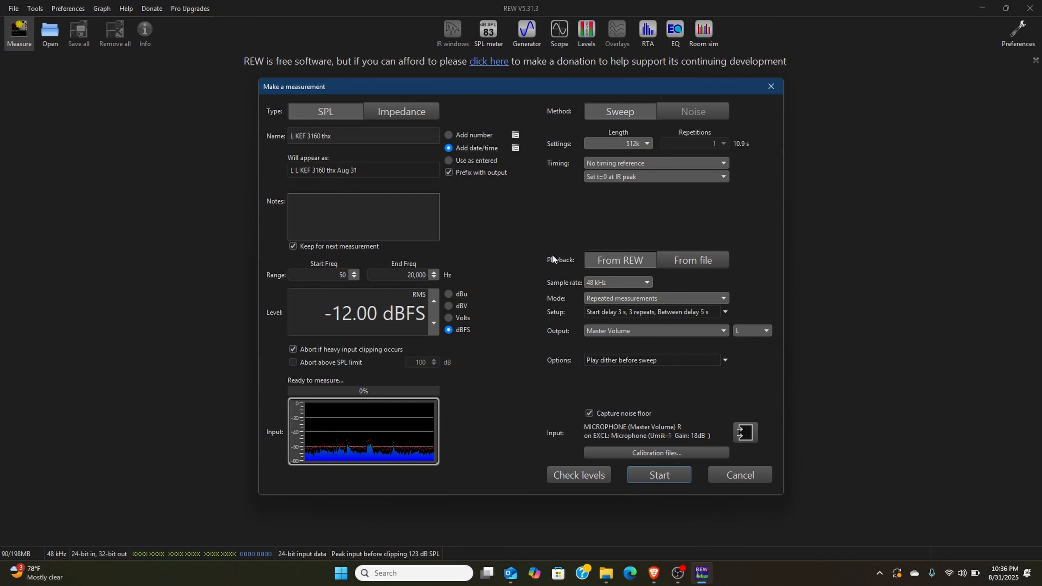
Step: Use repeated measurements with a 2 s start delay and 3 s between measurements, and start the left speaker sweeps
{"action": "left_click", "coordinate": [722, 298]}
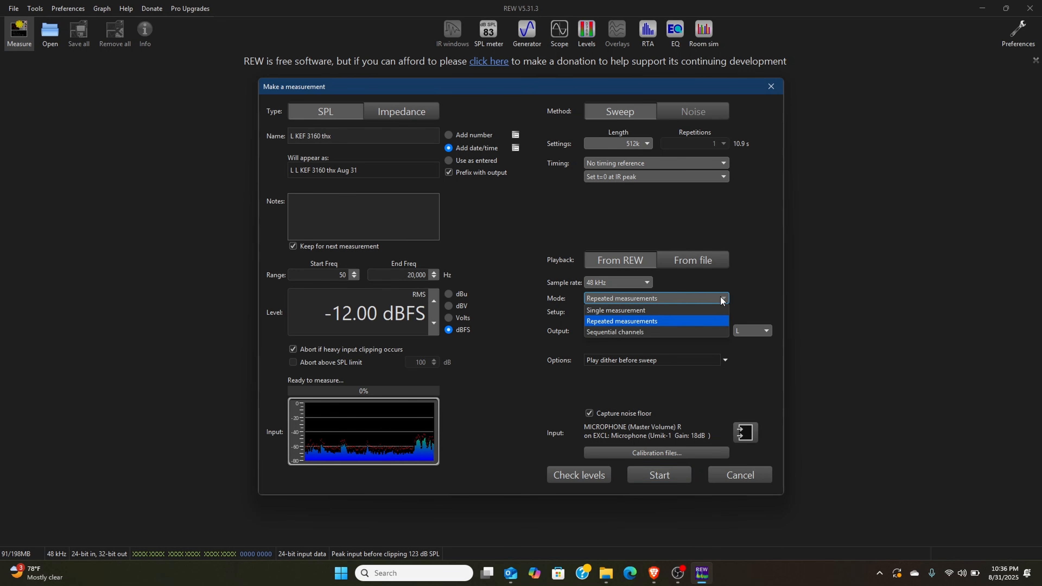
{"action": "left_click", "coordinate": [634, 322]}
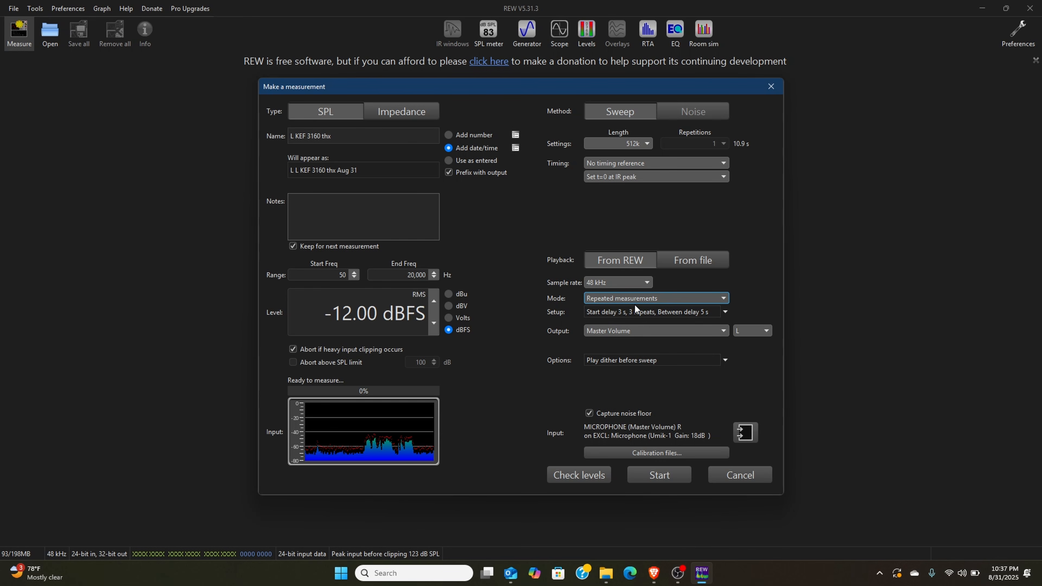
{"action": "left_click", "coordinate": [634, 307]}
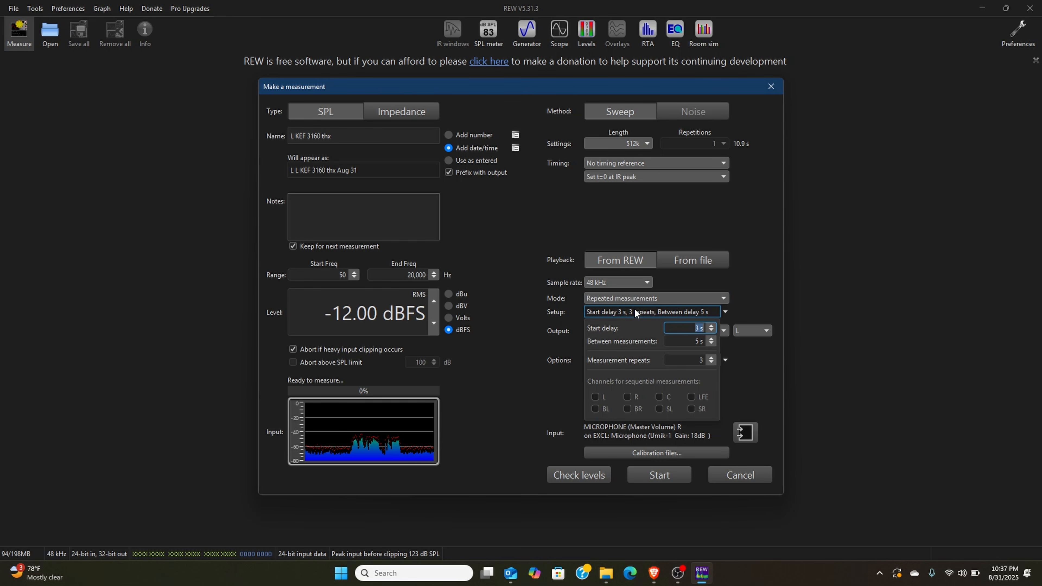
{"action": "left_click", "coordinate": [697, 332]}
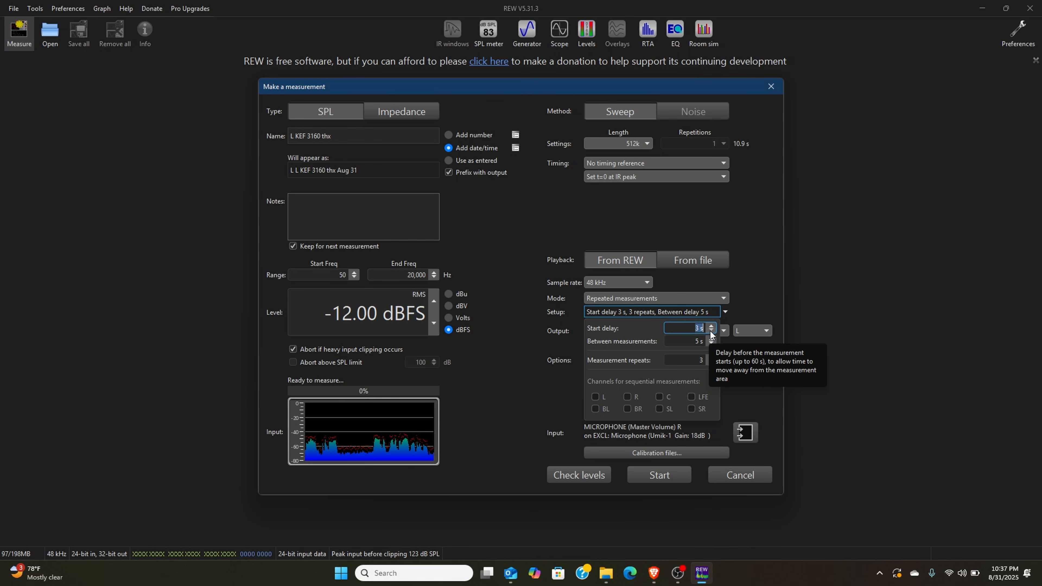
{"action": "left_click", "coordinate": [709, 331]}
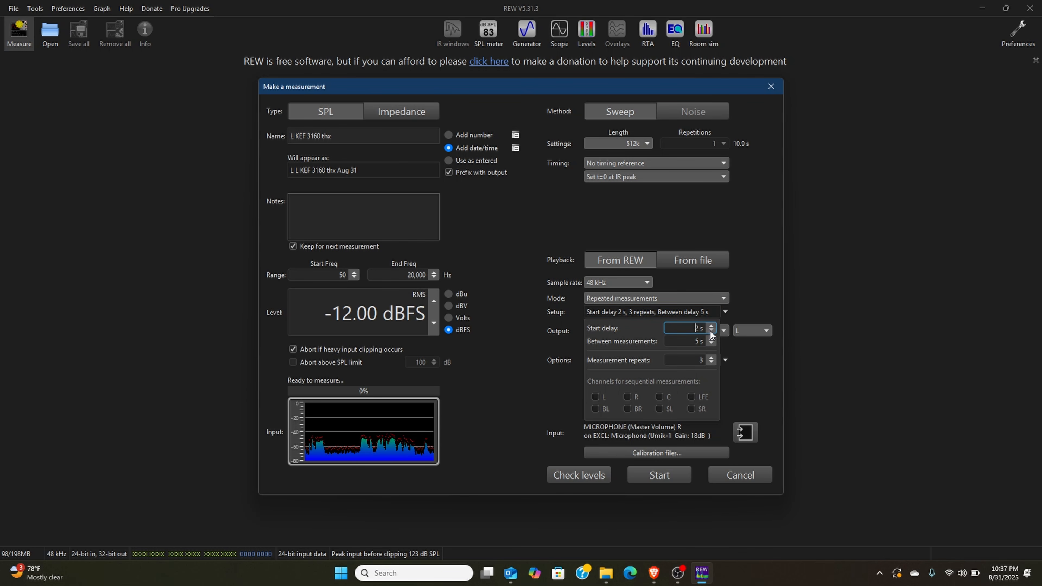
{"action": "left_click", "coordinate": [710, 345]}
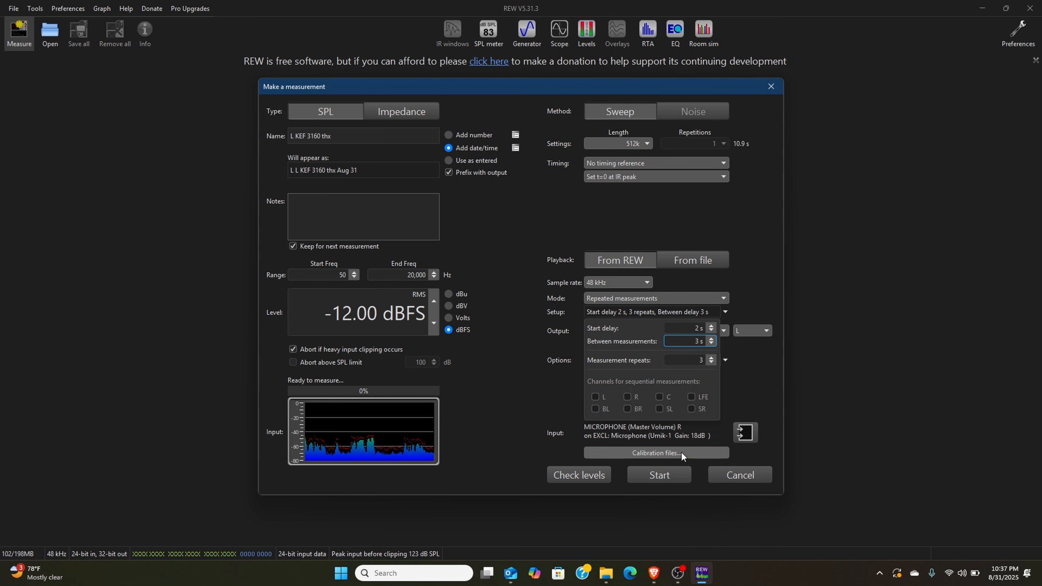
{"action": "left_click", "coordinate": [664, 476]}
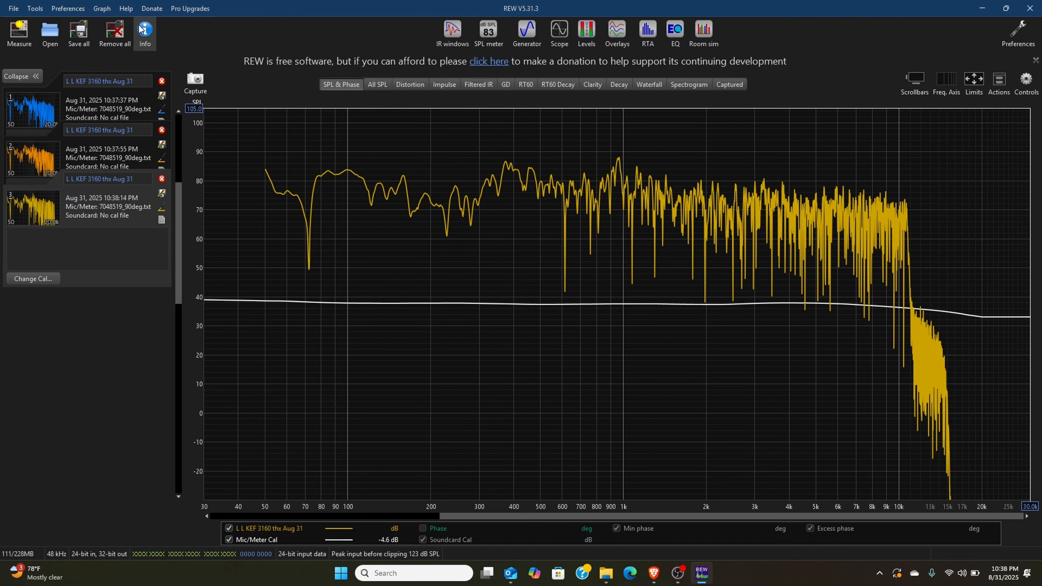
Step: Apply 1/24 smoothing to the third left speaker sweep and mark the treble roll-off near 10 kHz with the graph cursor
{"action": "left_click", "coordinate": [107, 7]}
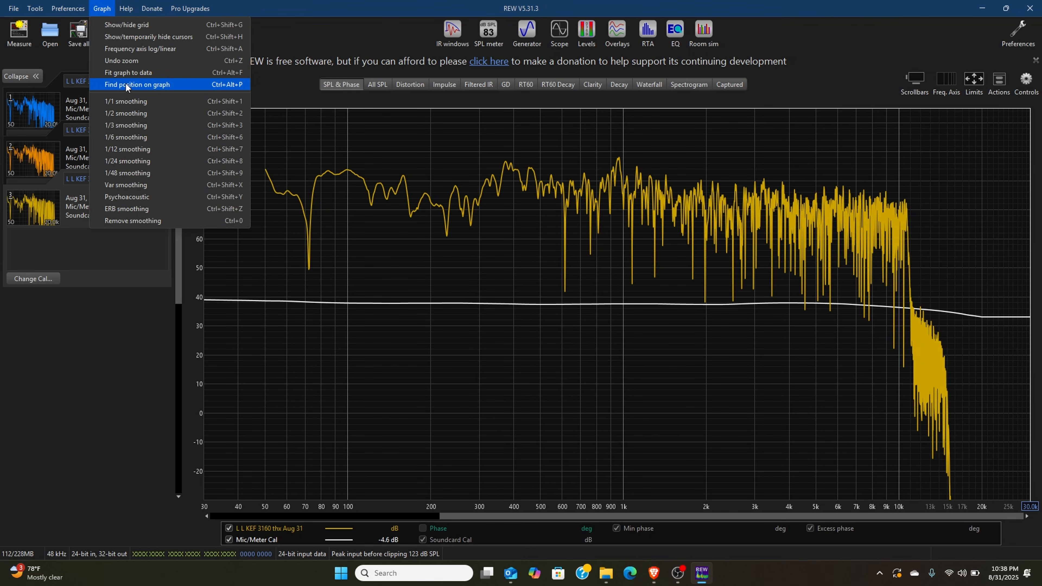
{"action": "left_click", "coordinate": [126, 162]}
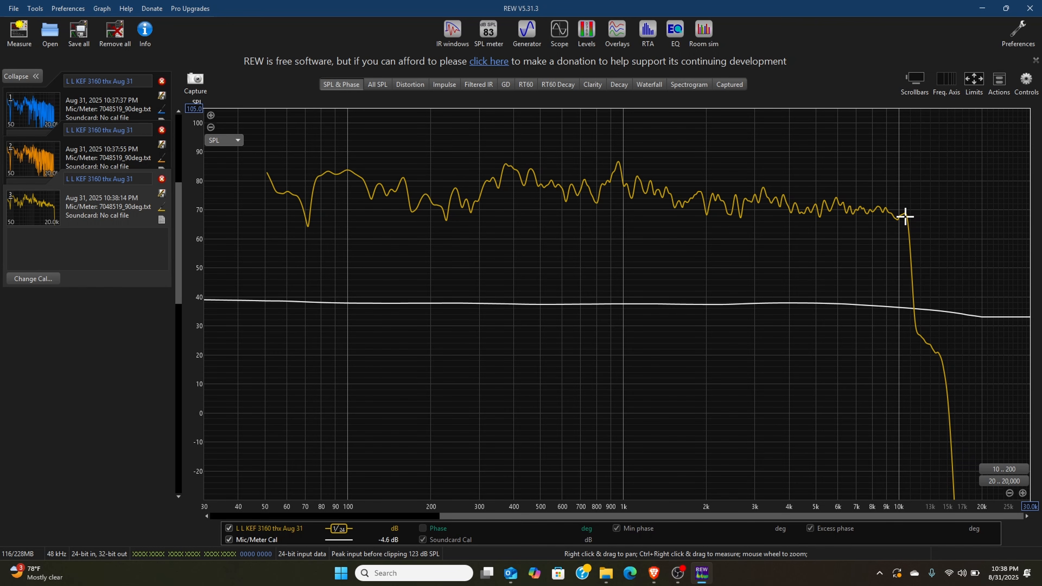
{"action": "left_click", "coordinate": [906, 214]}
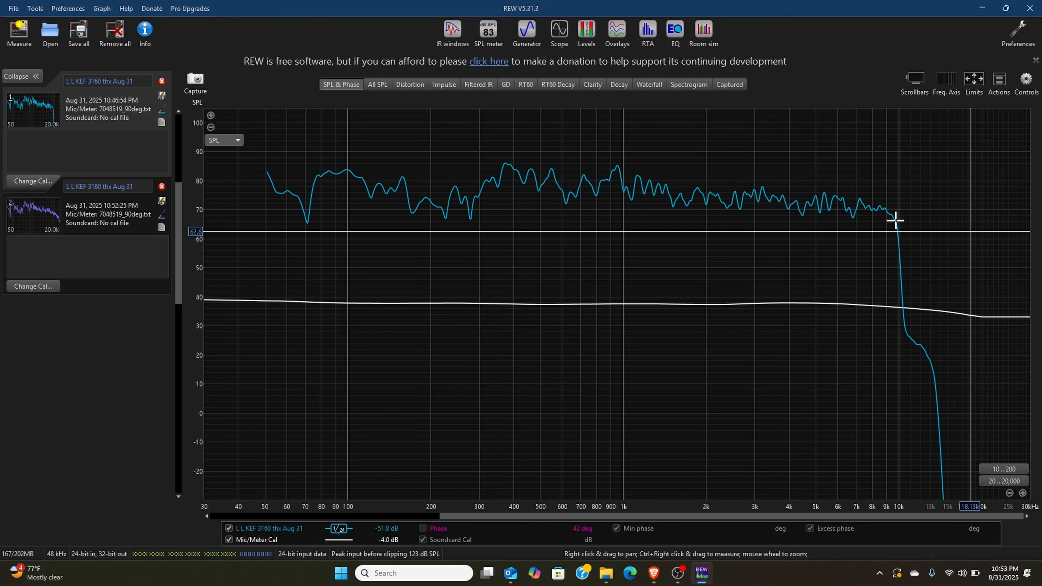
{"action": "left_click", "coordinate": [896, 224]}
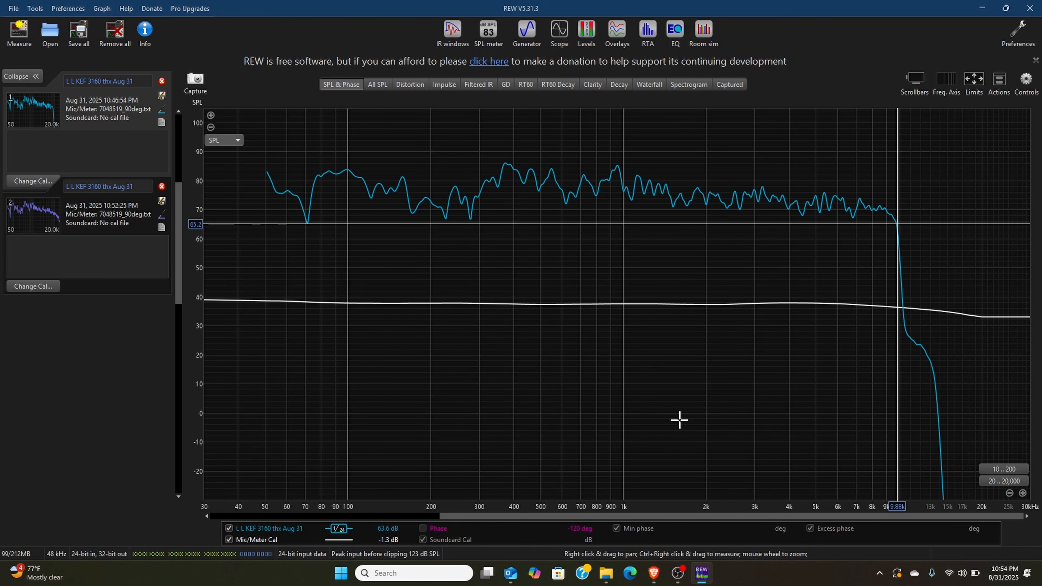
Step: Check the output device's buffer in the soundcard preferences, leave it at 128k, and close the preferences
{"action": "left_click", "coordinate": [73, 8]}
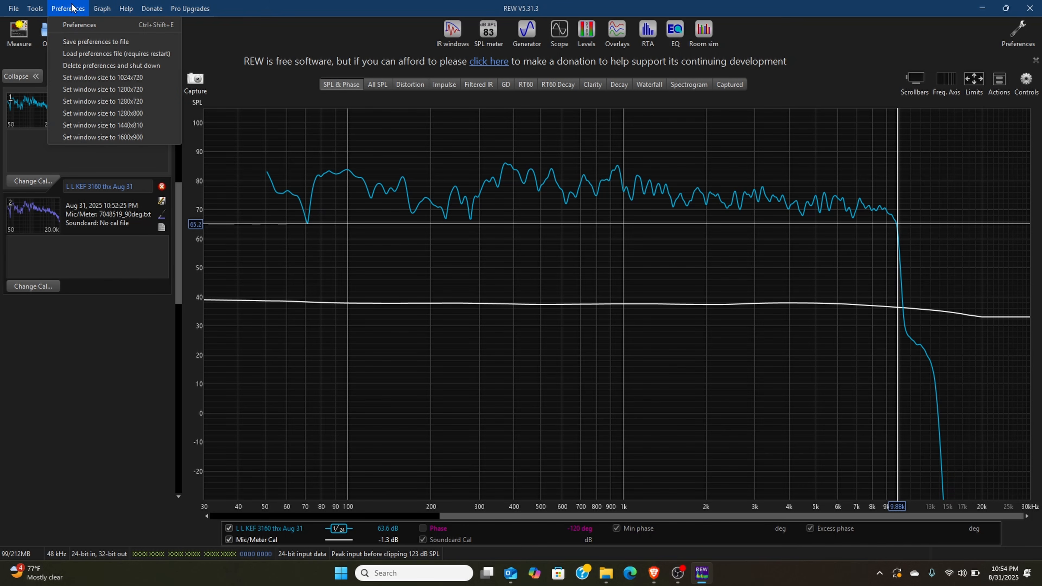
{"action": "left_click", "coordinate": [75, 26]}
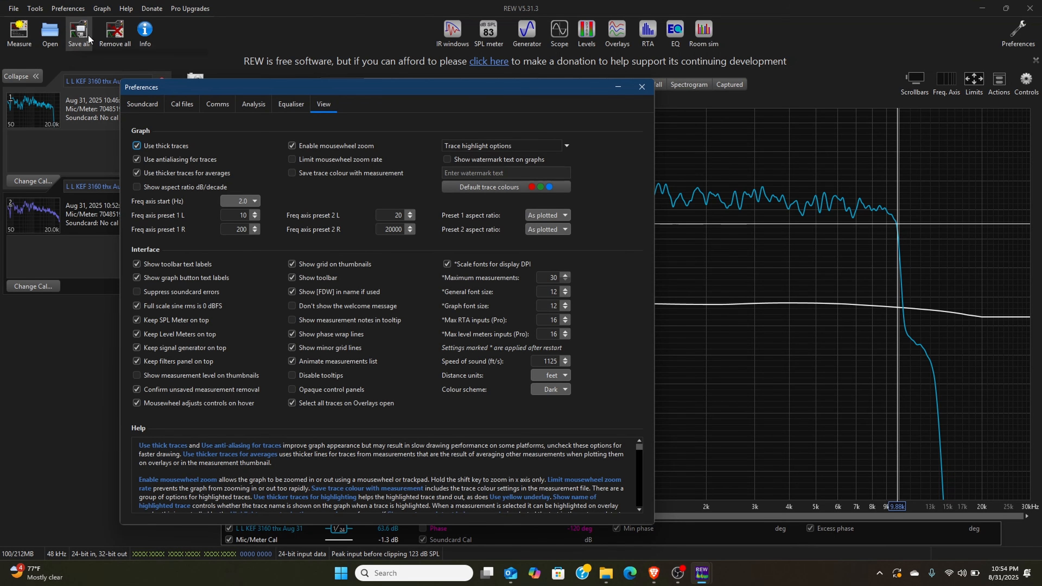
{"action": "left_click", "coordinate": [149, 108]}
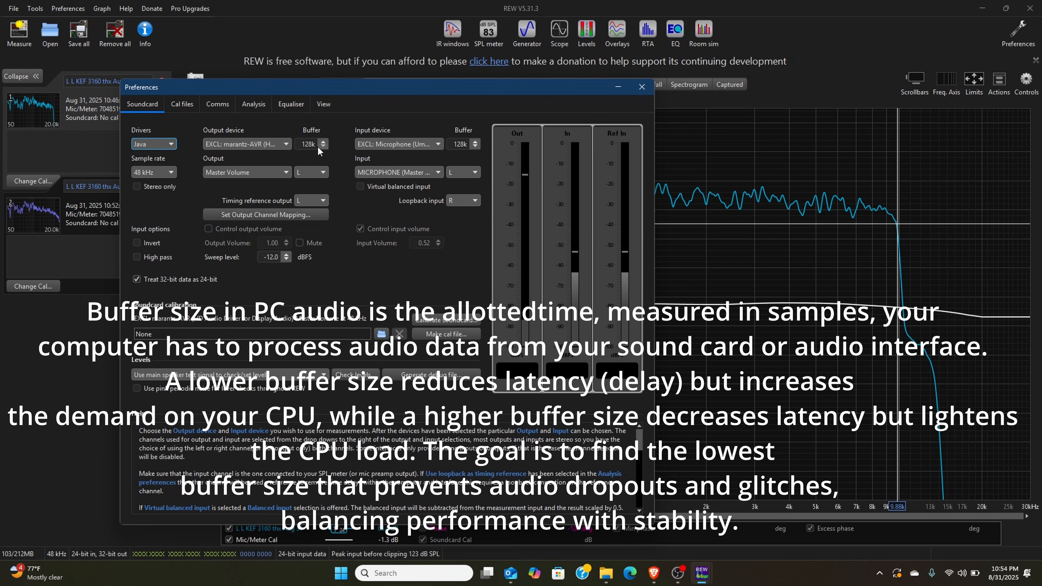
{"action": "left_click", "coordinate": [324, 141]}
{"action": "left_click", "coordinate": [324, 141]}
{"action": "left_click", "coordinate": [323, 146]}
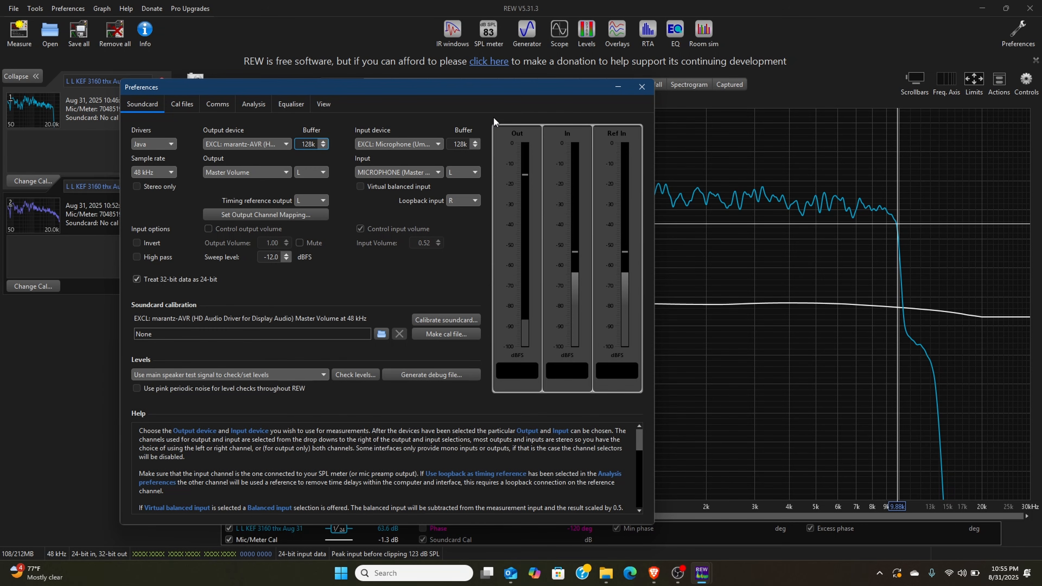
{"action": "left_click", "coordinate": [642, 87]}
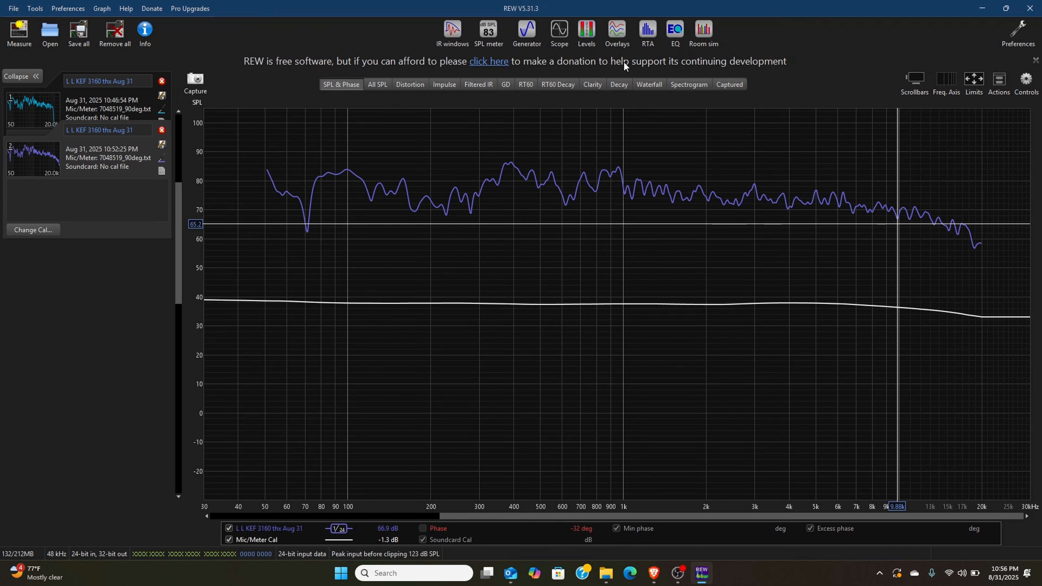
Step: Compare the two left speaker sweeps in a maximized SPL overlay, and close the overlay
{"action": "left_click", "coordinate": [624, 36]}
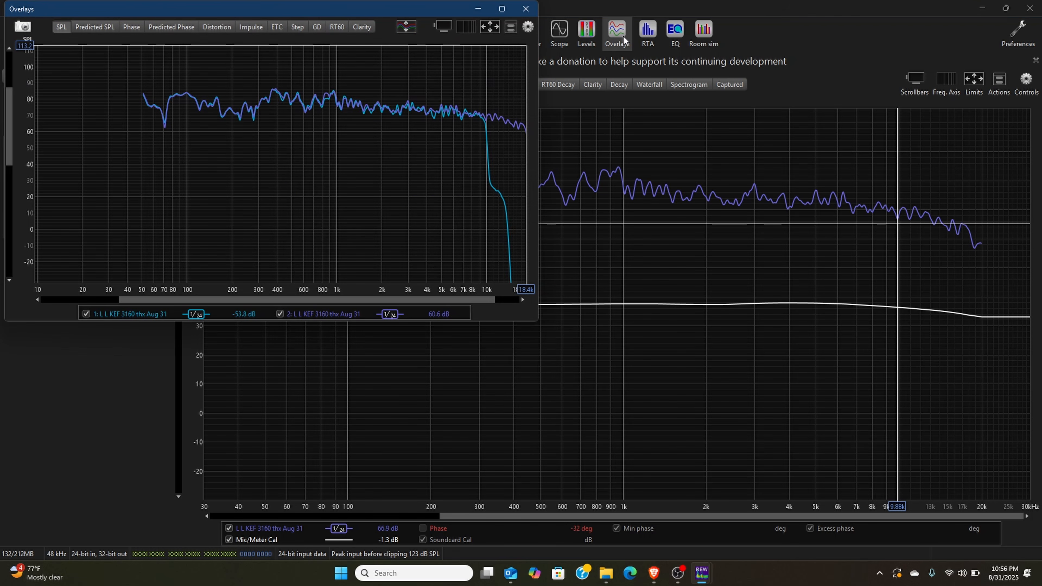
{"action": "left_click", "coordinate": [502, 8]}
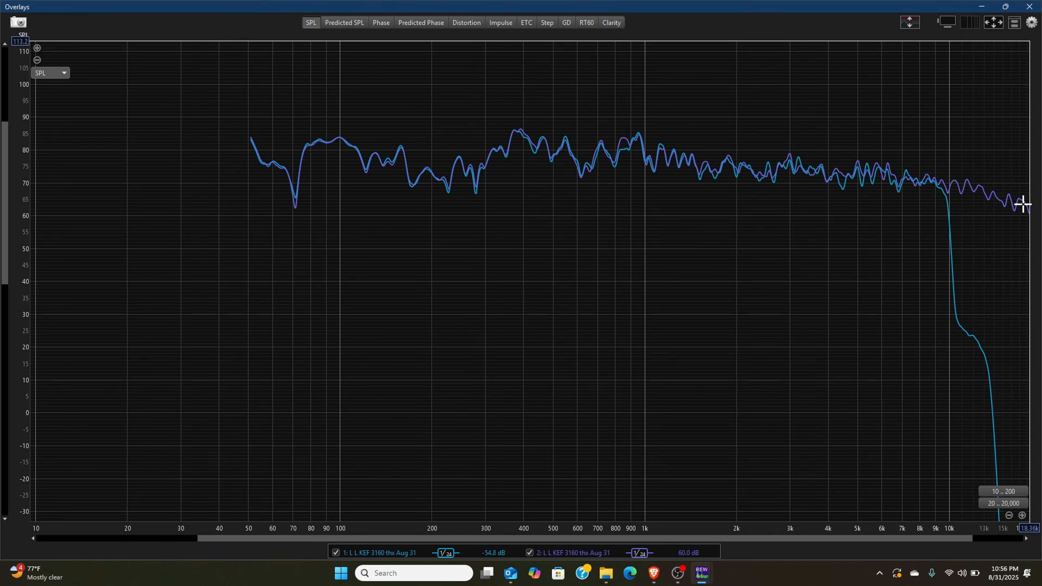
{"action": "left_click", "coordinate": [1029, 6]}
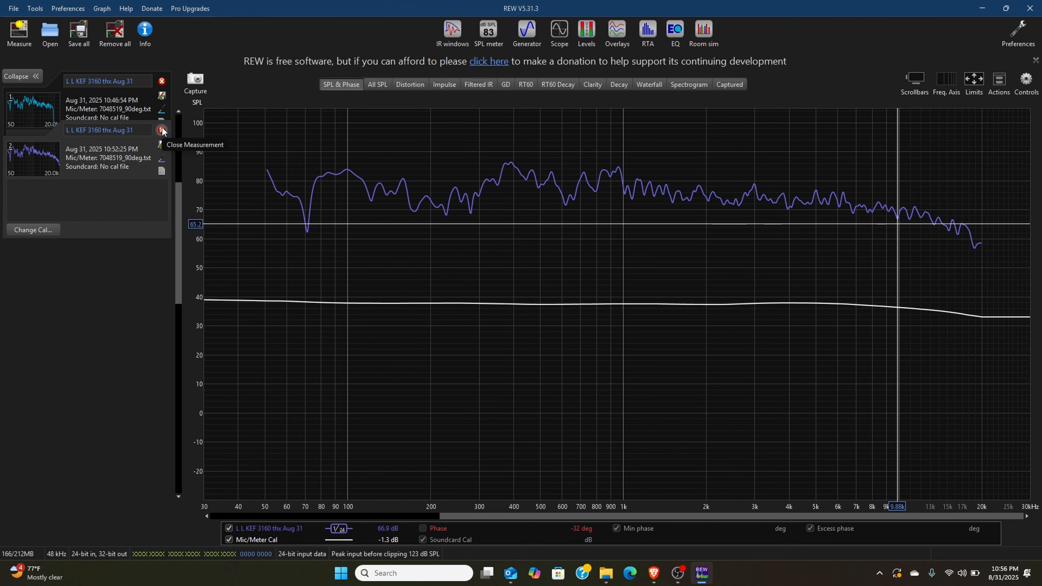
Step: Remove both existing left speaker measurements from the measurement list
{"action": "left_click", "coordinate": [162, 82]}
{"action": "left_click", "coordinate": [103, 159]}
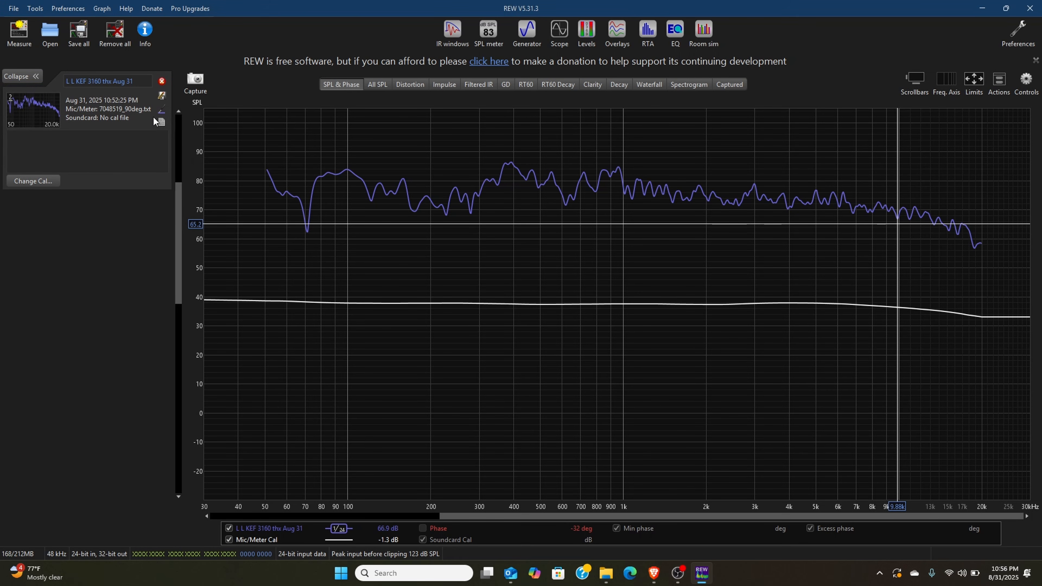
{"action": "left_click", "coordinate": [162, 81]}
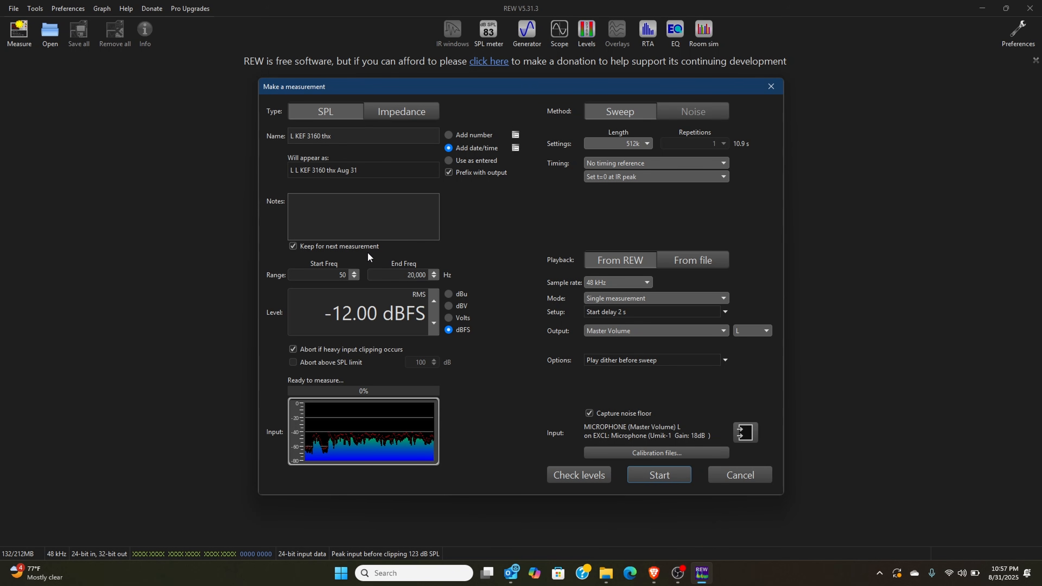
Step: Set the sweep's start frequency to 40 Hz for the new left speaker measurement
{"action": "left_click", "coordinate": [354, 277]}
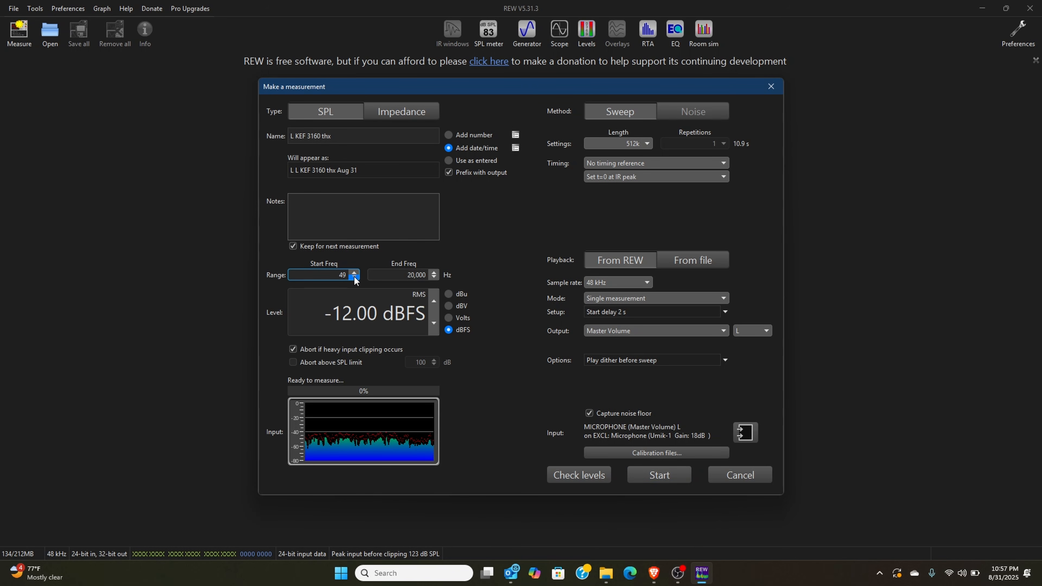
{"action": "left_click", "coordinate": [354, 277]}
{"action": "left_click", "coordinate": [354, 277]}
{"action": "left_click", "coordinate": [355, 276]}
{"action": "left_click", "coordinate": [354, 276]}
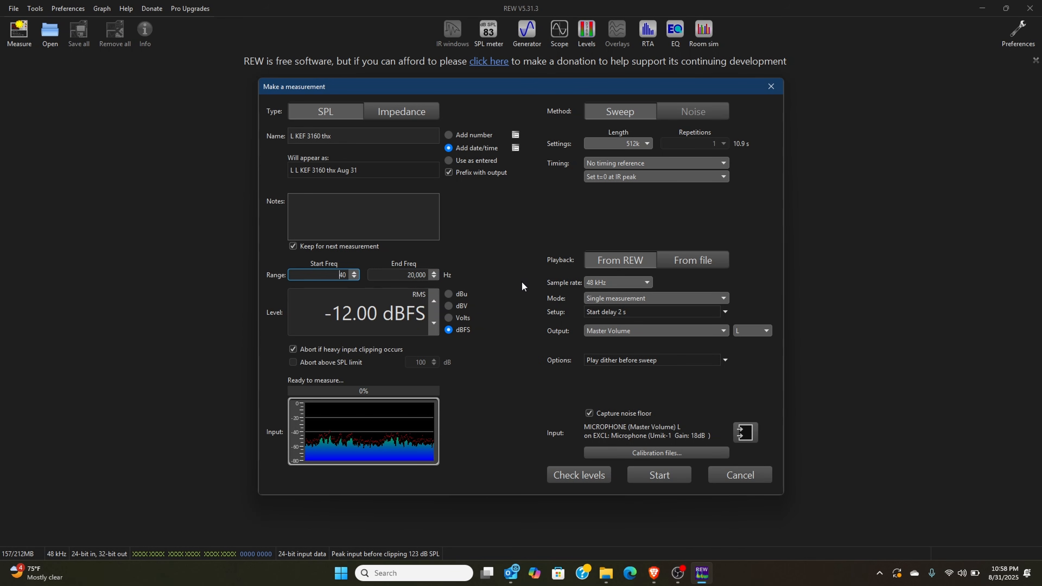
Step: Switch the measurement mode to repeated measurements and start the left speaker sweeps
{"action": "left_click", "coordinate": [601, 294]}
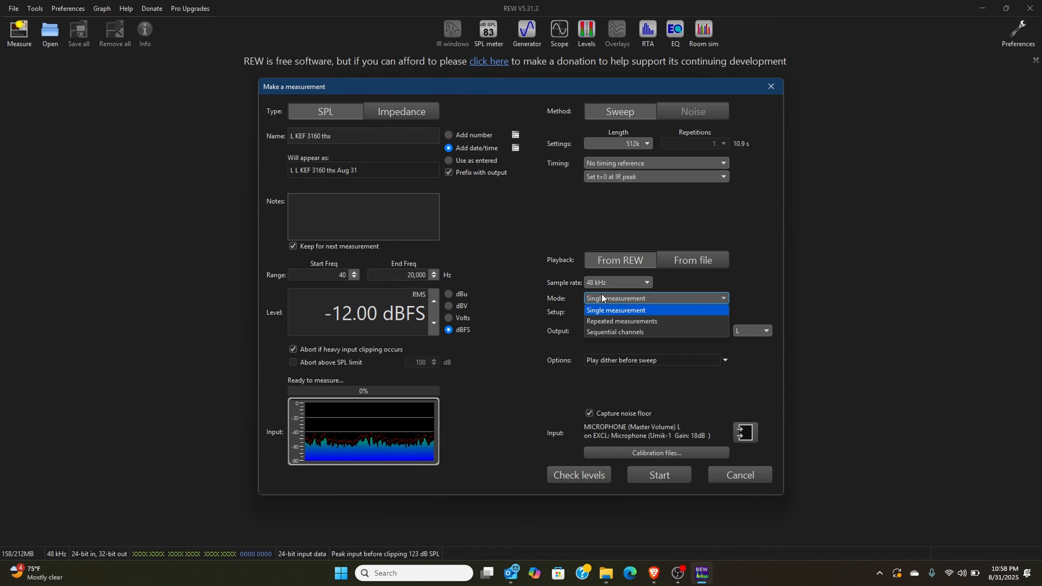
{"action": "left_click", "coordinate": [607, 321]}
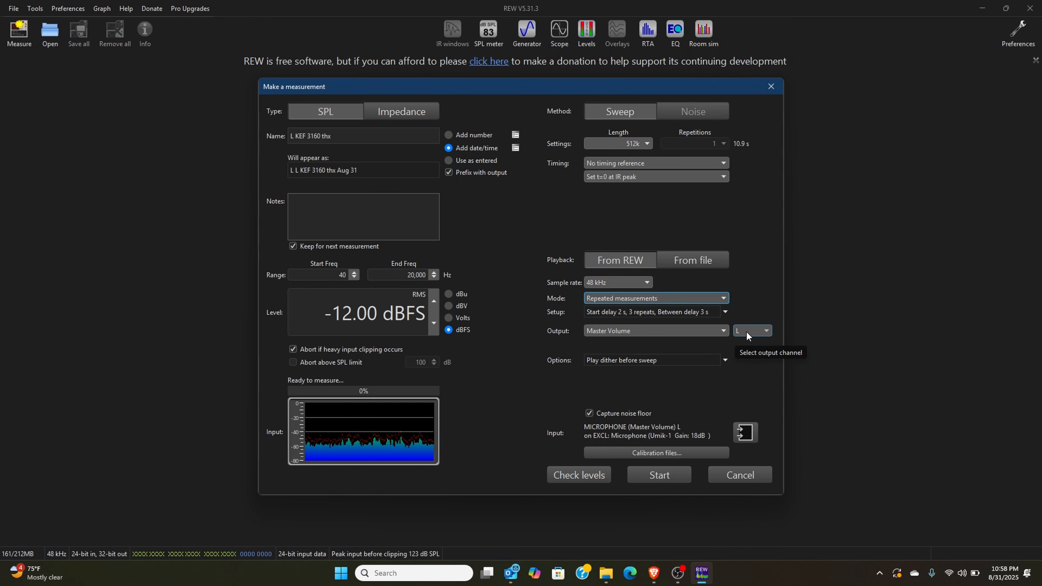
{"action": "left_click", "coordinate": [661, 474]}
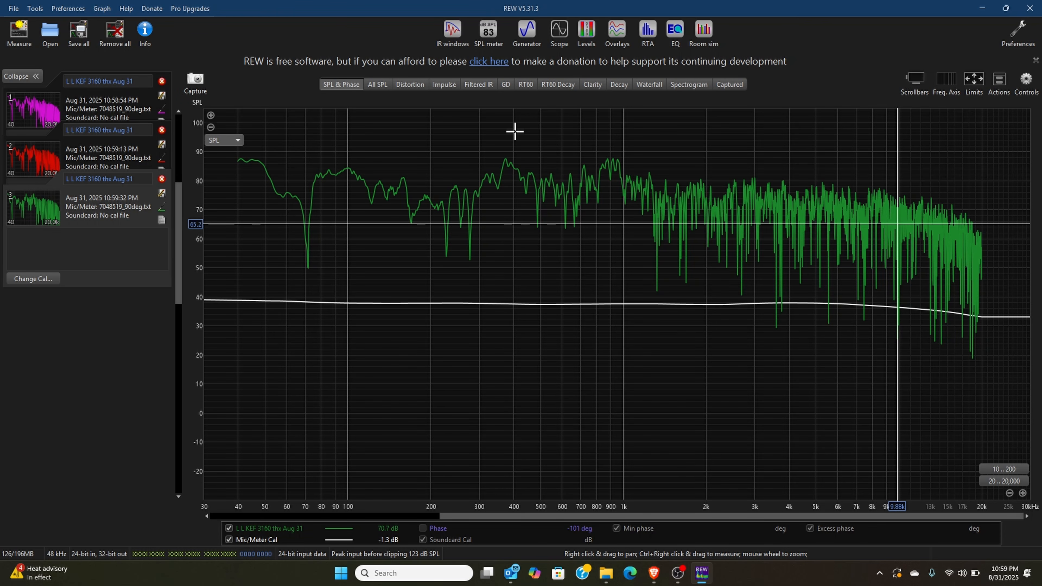
Step: Apply 1/24 smoothing to each of the three new left speaker measurements
{"action": "left_click", "coordinate": [102, 9]}
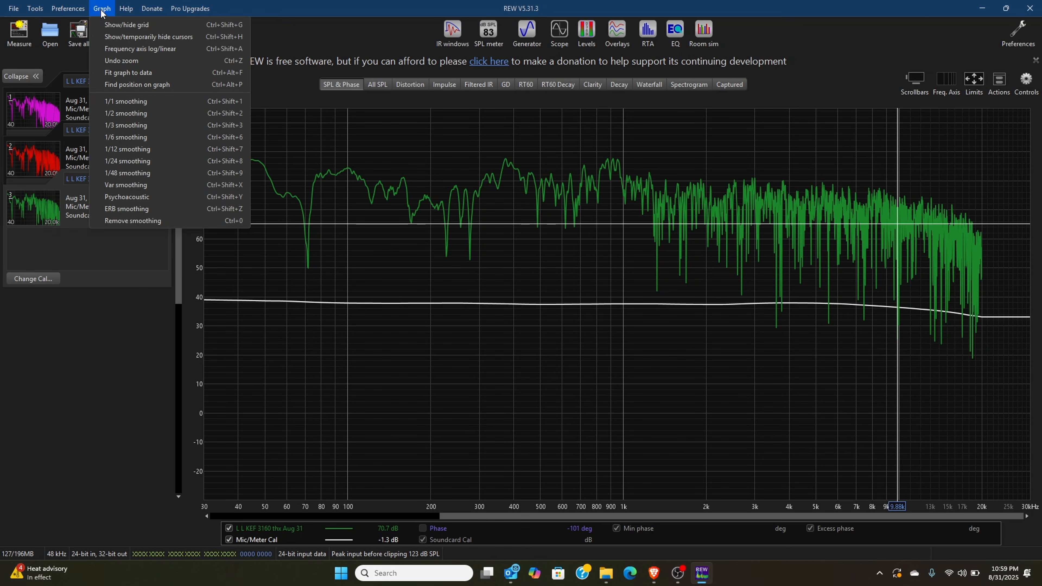
{"action": "left_click", "coordinate": [141, 160]}
{"action": "left_click", "coordinate": [84, 149]}
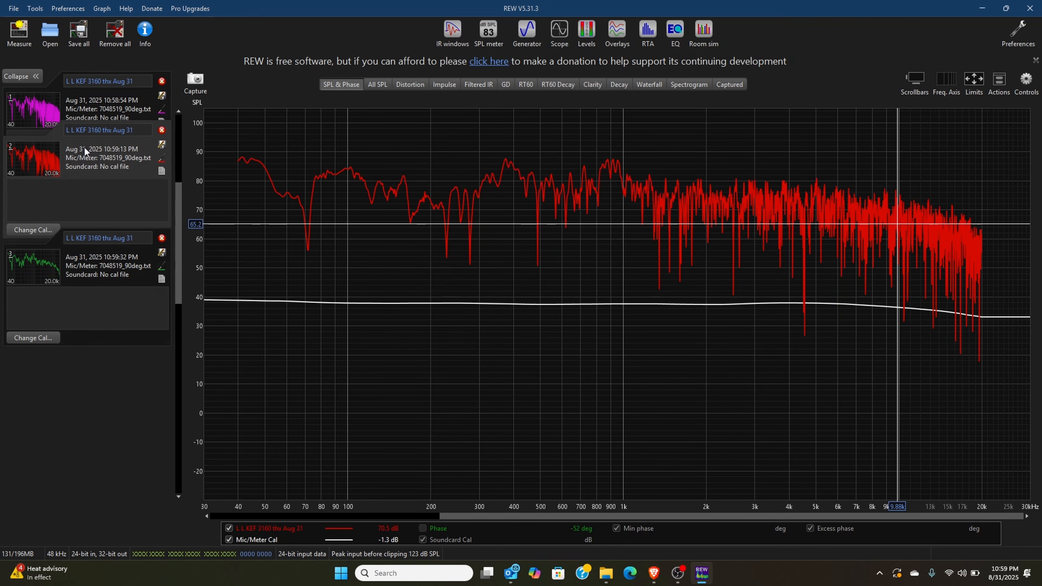
{"action": "left_click", "coordinate": [102, 8]}
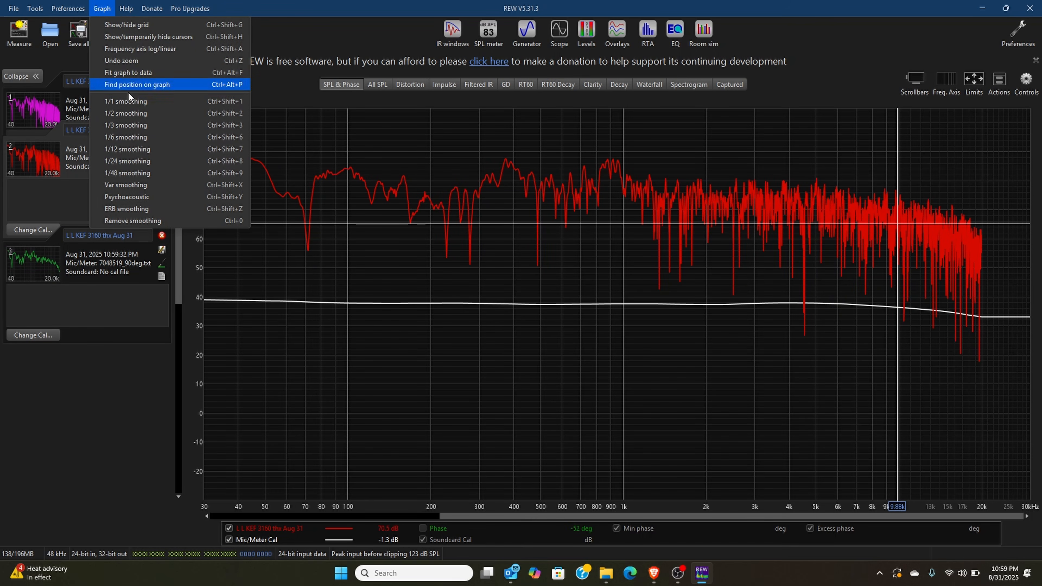
{"action": "left_click", "coordinate": [125, 150]}
{"action": "left_click", "coordinate": [100, 118]}
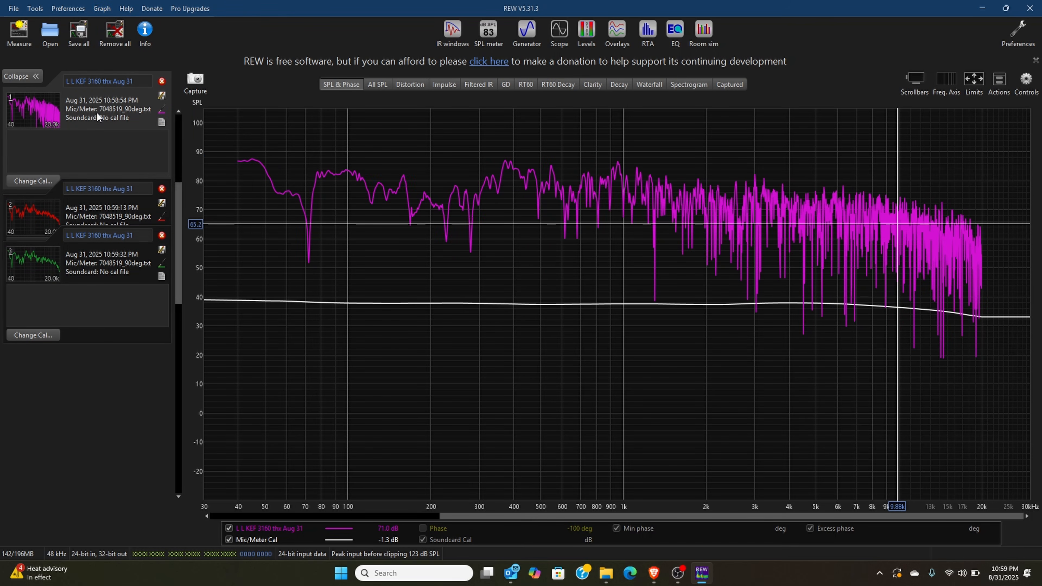
{"action": "left_click", "coordinate": [102, 8]}
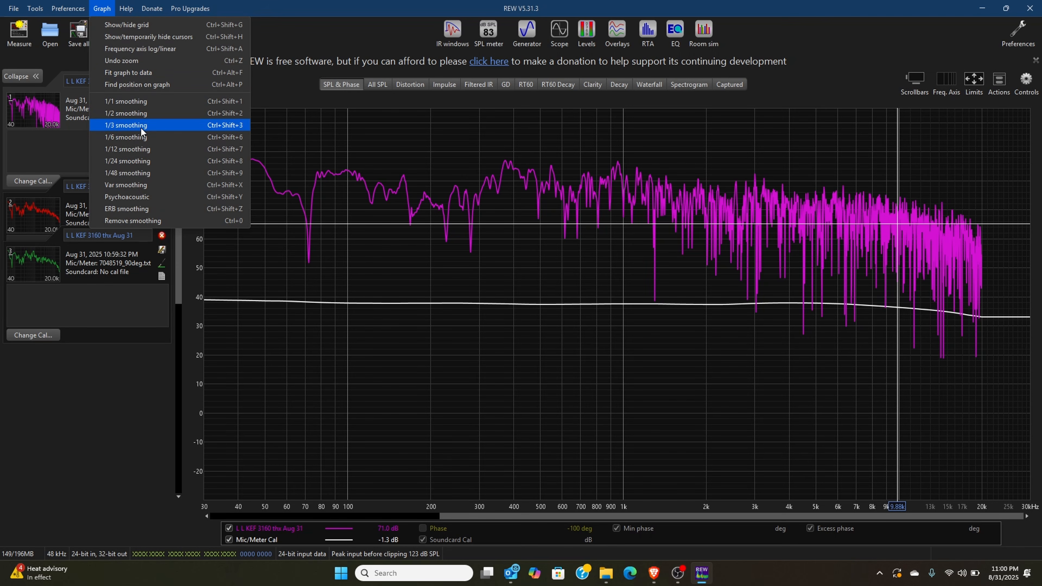
{"action": "left_click", "coordinate": [128, 162]}
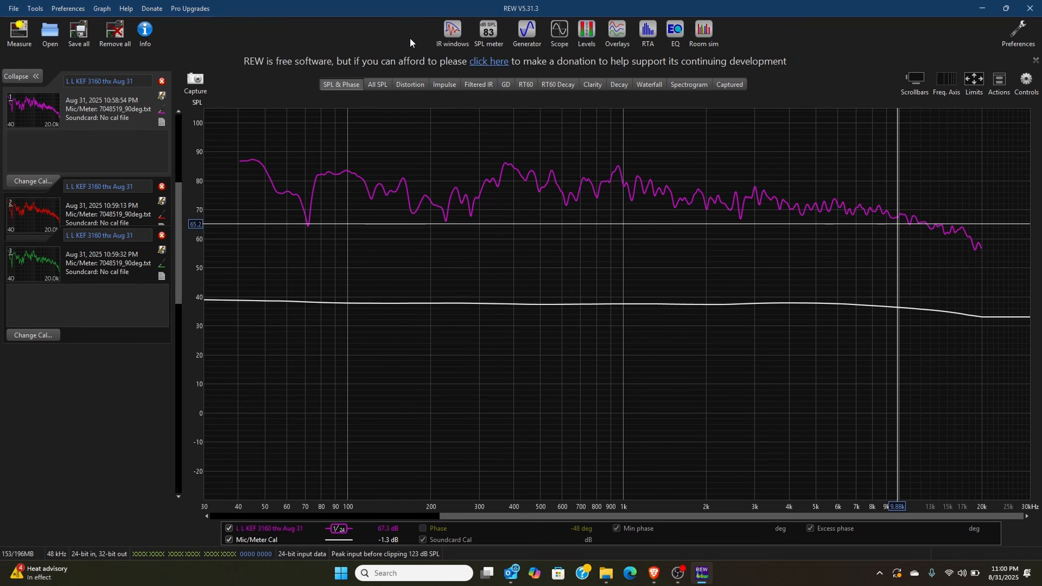
Step: Compare the three smoothed sweeps in a maximized SPL overlay, hide the first trace, and close the overlay
{"action": "left_click", "coordinate": [617, 28]}
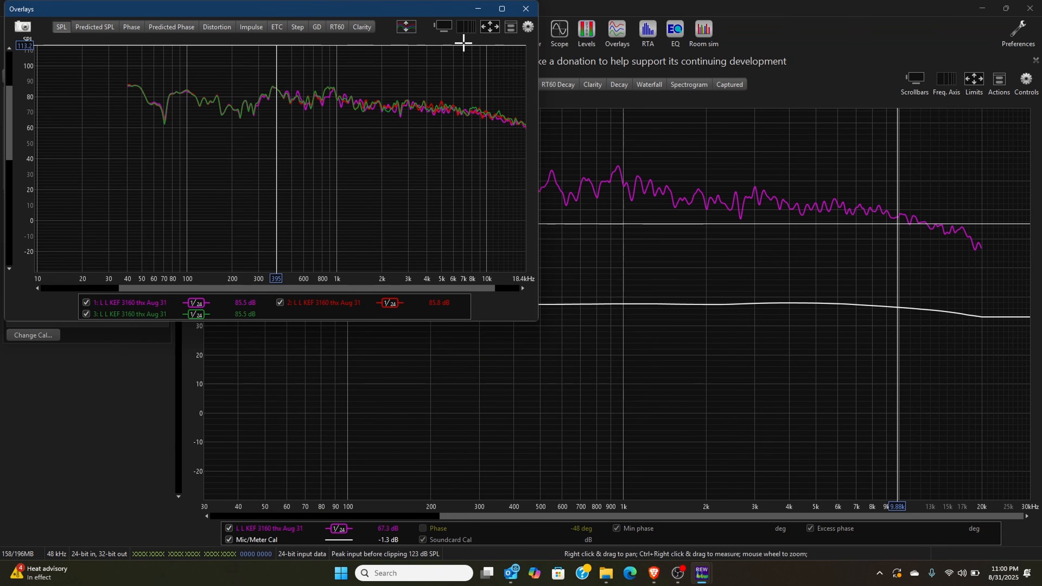
{"action": "left_click", "coordinate": [501, 9]}
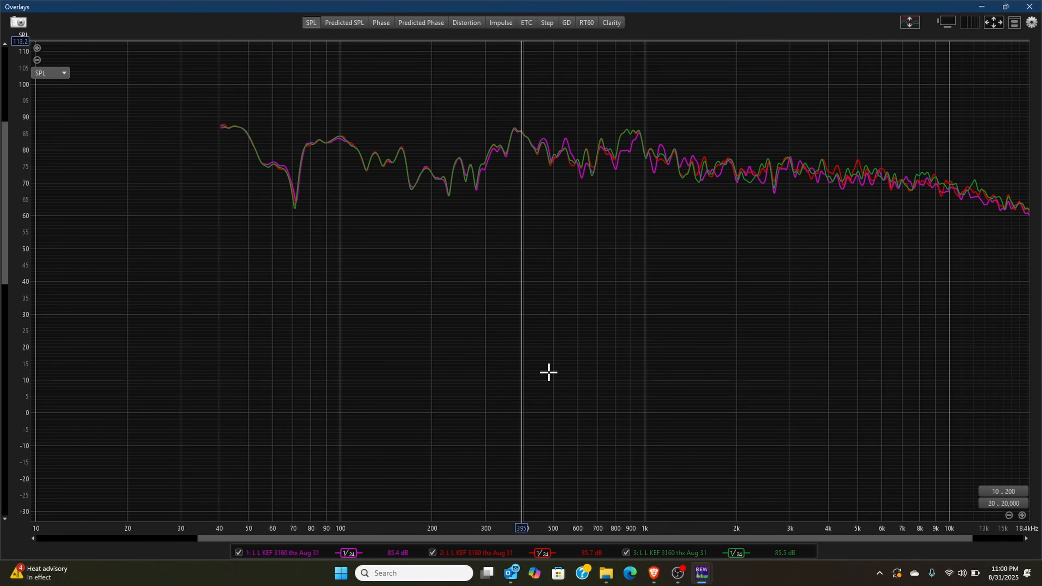
{"action": "left_click_drag", "start_coordinate": [481, 540], "coordinate": [549, 527]}
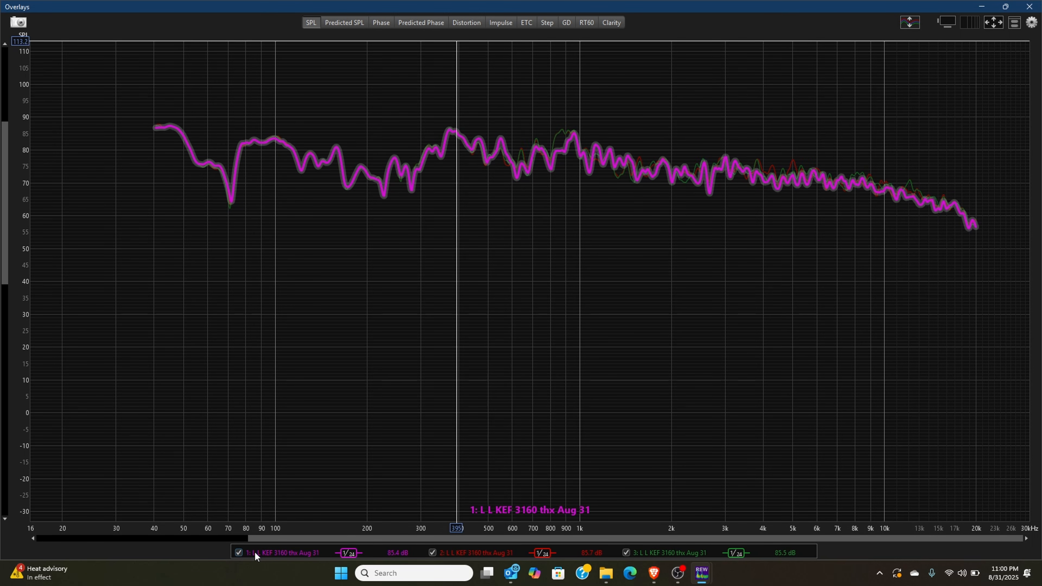
{"action": "left_click", "coordinate": [238, 552]}
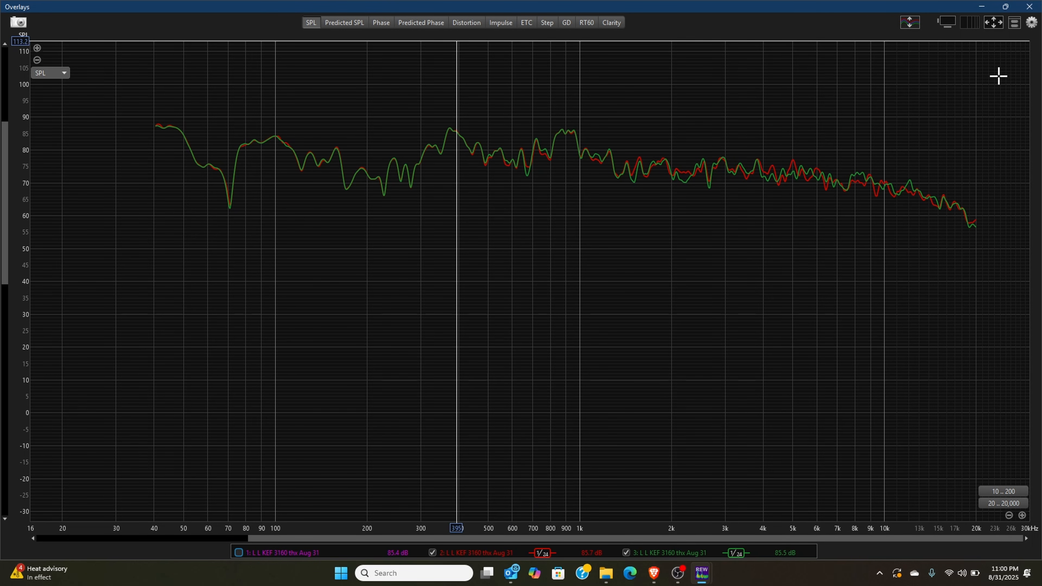
{"action": "left_click", "coordinate": [1028, 7]}
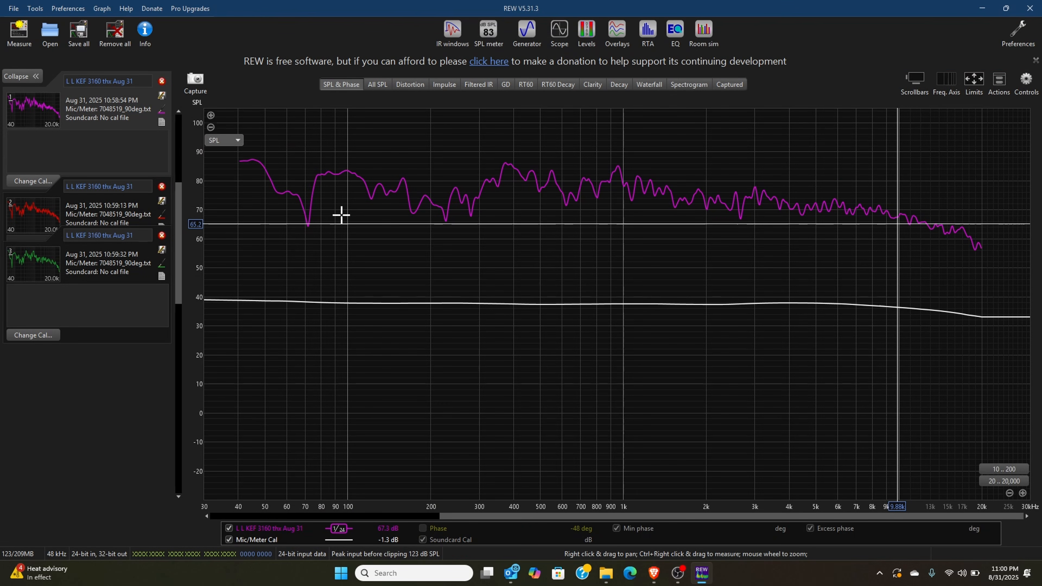
Step: Remove the second and first left speaker measurements, keeping only the third one
{"action": "left_click", "coordinate": [157, 188]}
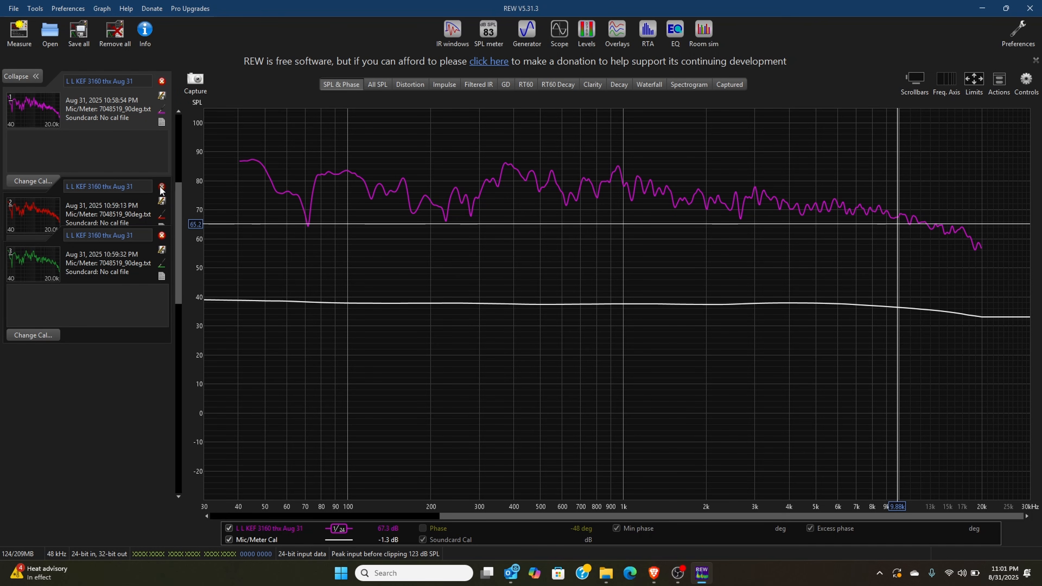
{"action": "left_click", "coordinate": [105, 264]}
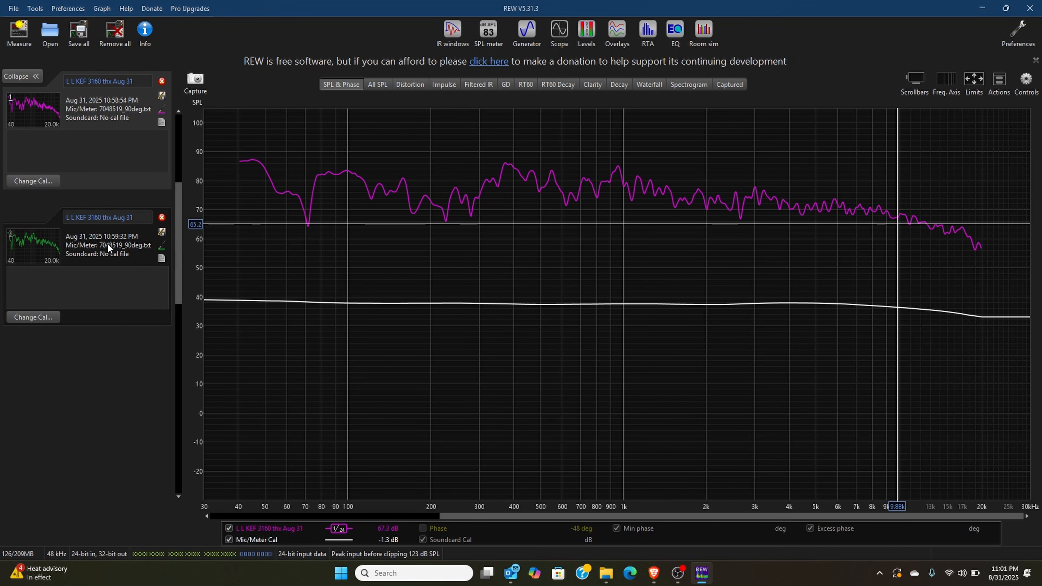
{"action": "left_click", "coordinate": [162, 80]}
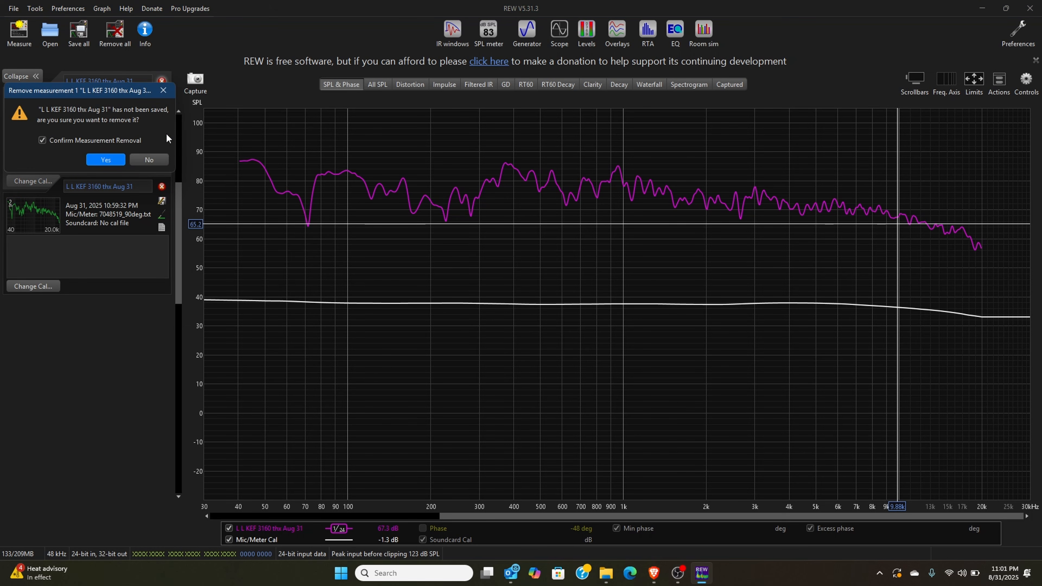
{"action": "left_click", "coordinate": [117, 161]}
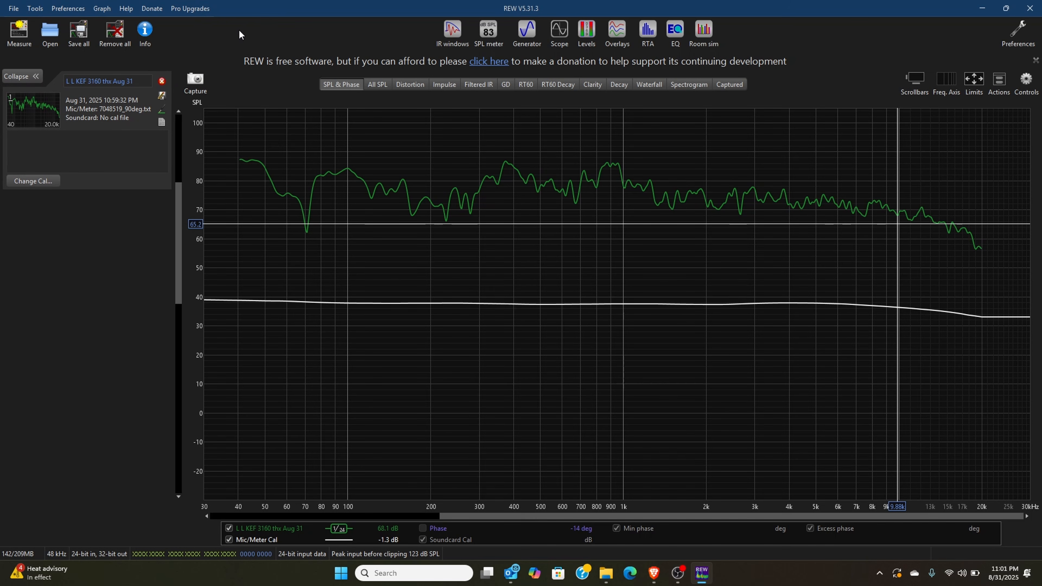
Step: Open a new measurement and change its name to R KEF 3160 thx for the right speaker
{"action": "key", "text": "ctrl+m"}
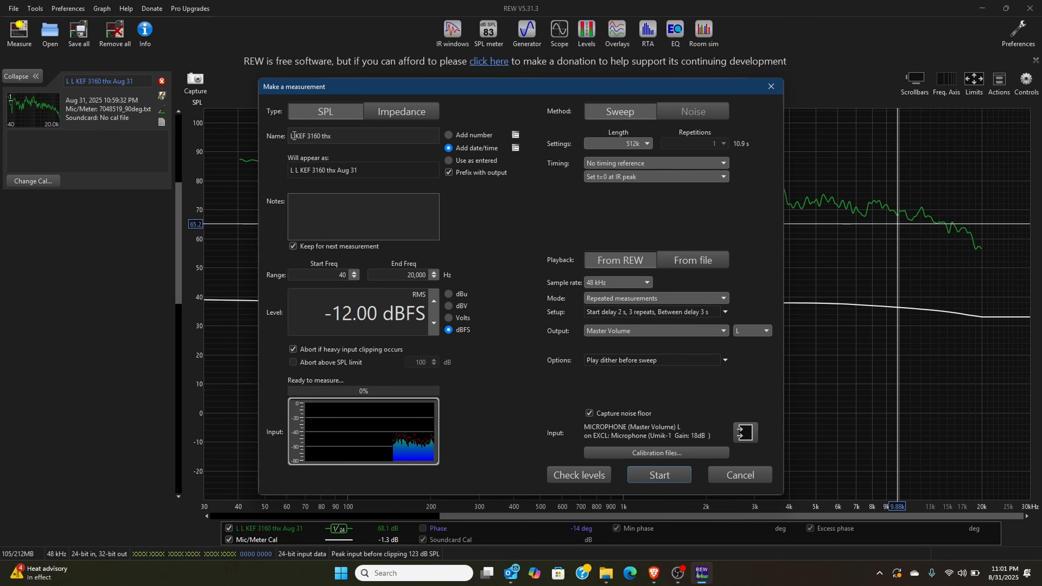
{"action": "left_click", "coordinate": [294, 136]}
{"action": "key", "text": "Left"}
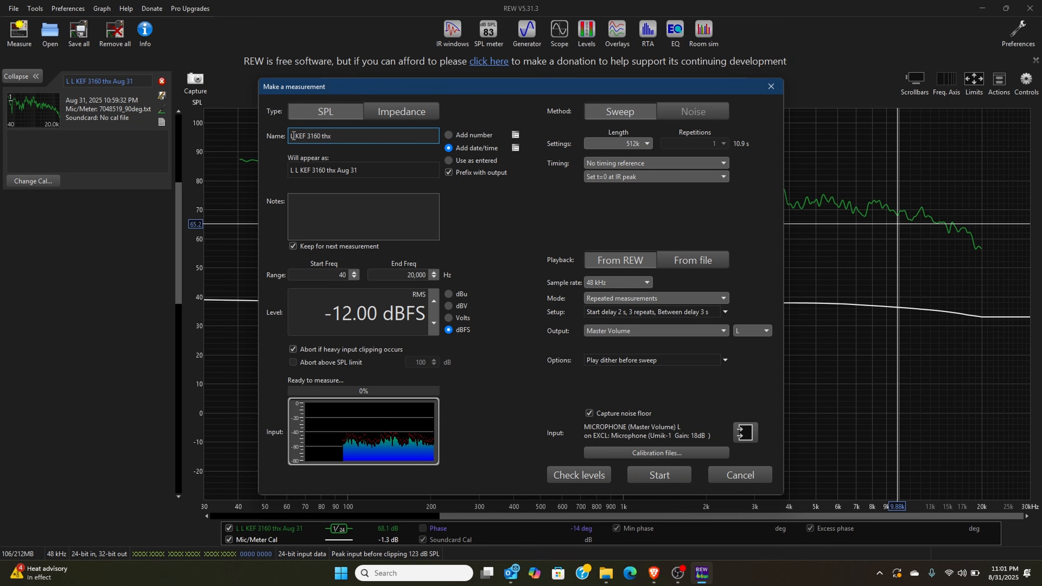
{"action": "key", "text": "Delete"}
{"action": "key", "text": "Caps_Lock"}
{"action": "type", "text": "R"}
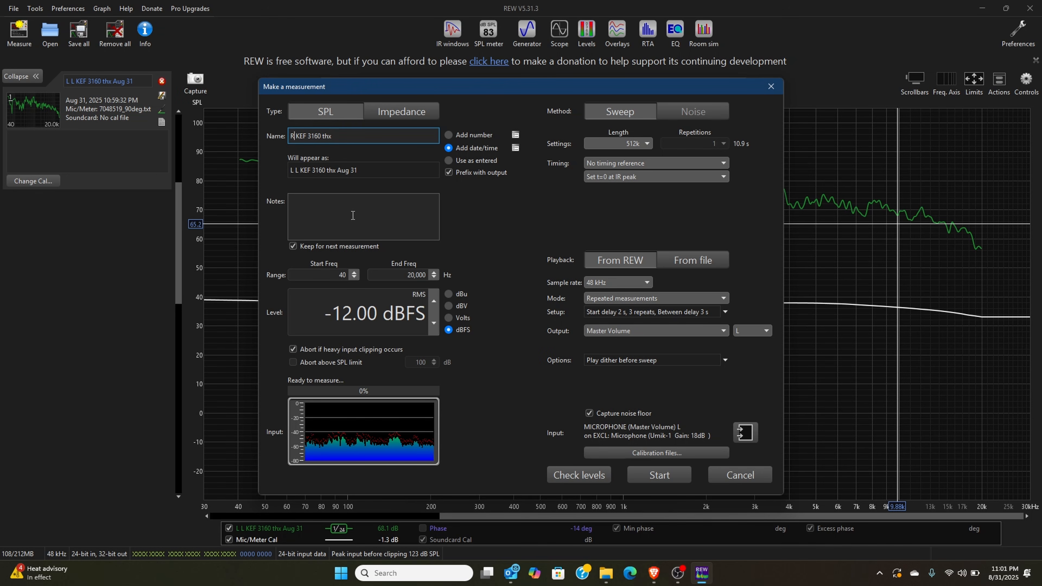
Step: Set the measurement output channel to R and start the repeated right speaker sweeps
{"action": "left_click", "coordinate": [755, 331]}
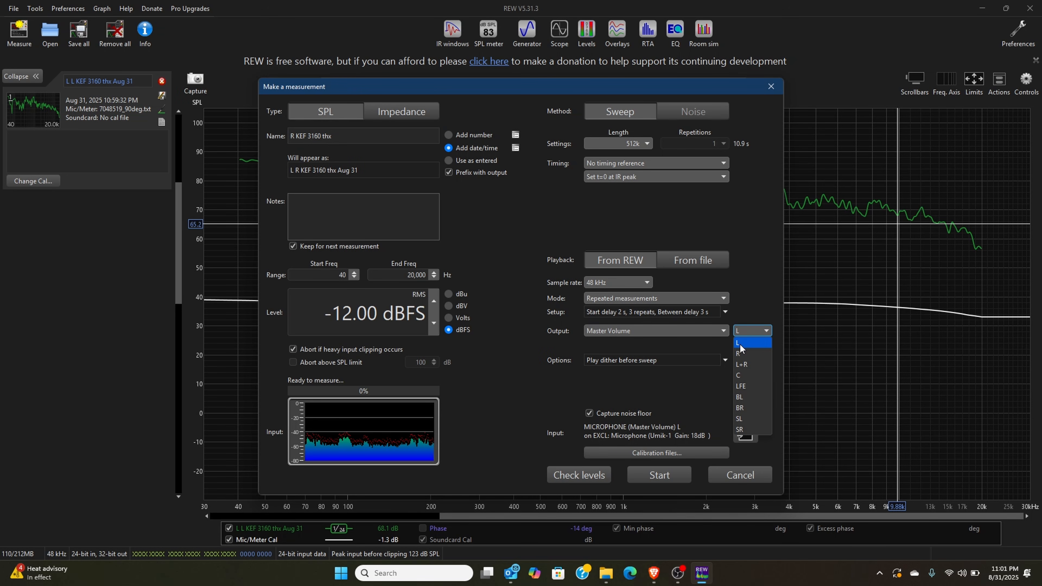
{"action": "left_click", "coordinate": [738, 354]}
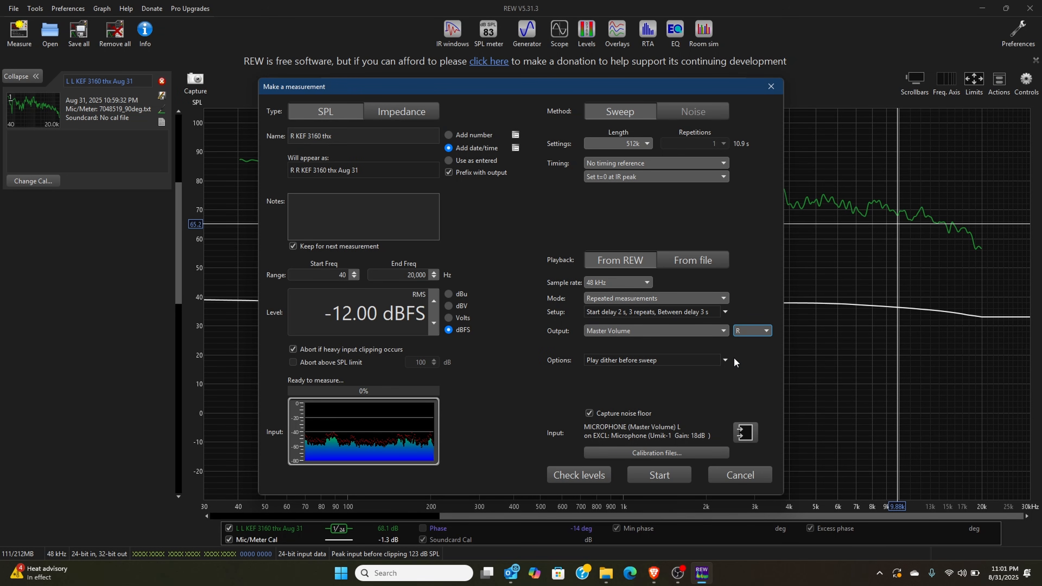
{"action": "left_click", "coordinate": [662, 478]}
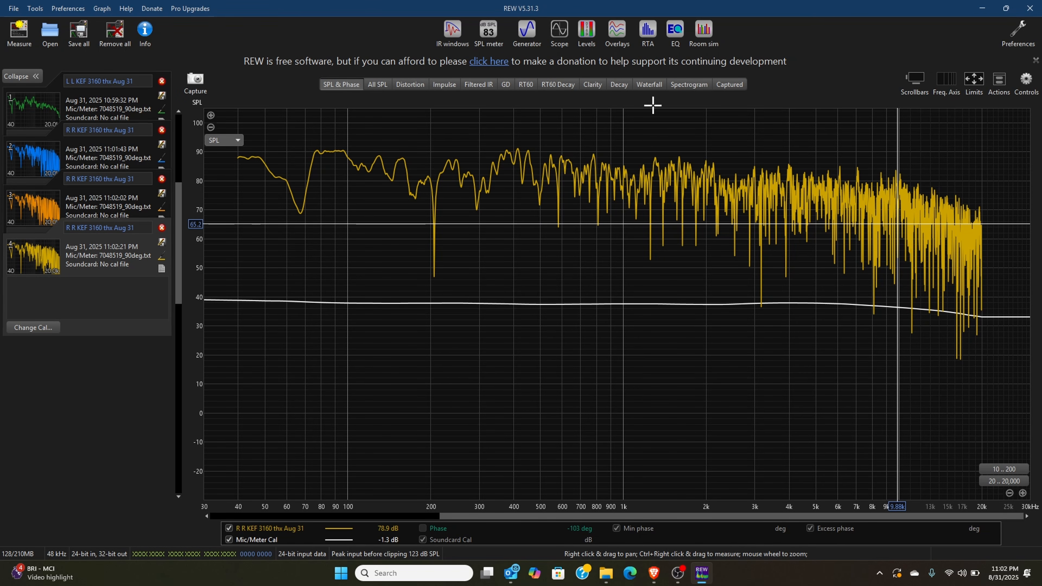
Step: Apply 1/24 smoothing to the third right speaker measurement and select the second one
{"action": "left_click", "coordinate": [97, 9]}
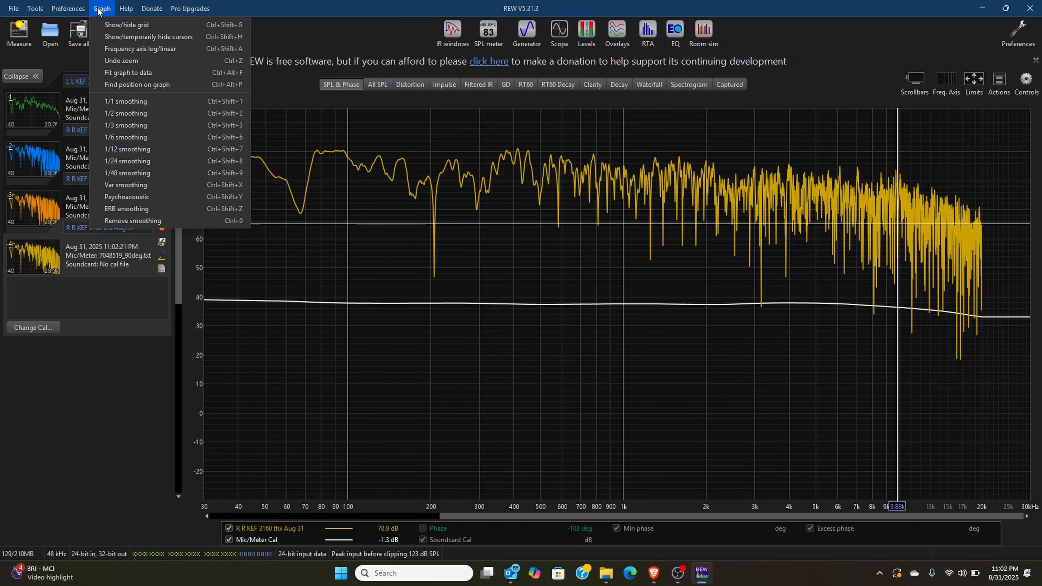
{"action": "left_click", "coordinate": [130, 161]}
{"action": "left_click", "coordinate": [86, 205]}
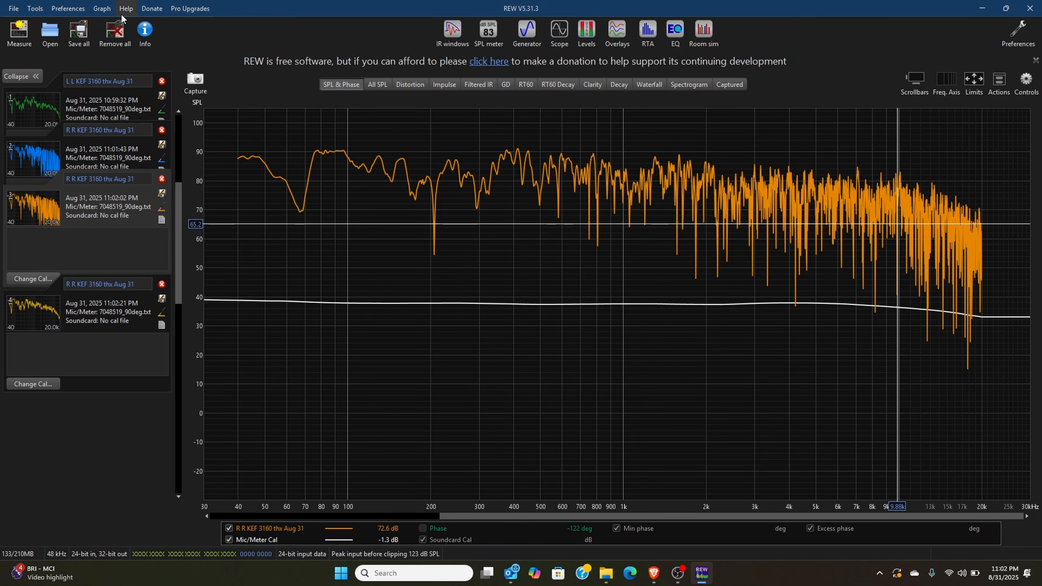
{"action": "left_click", "coordinate": [102, 9]}
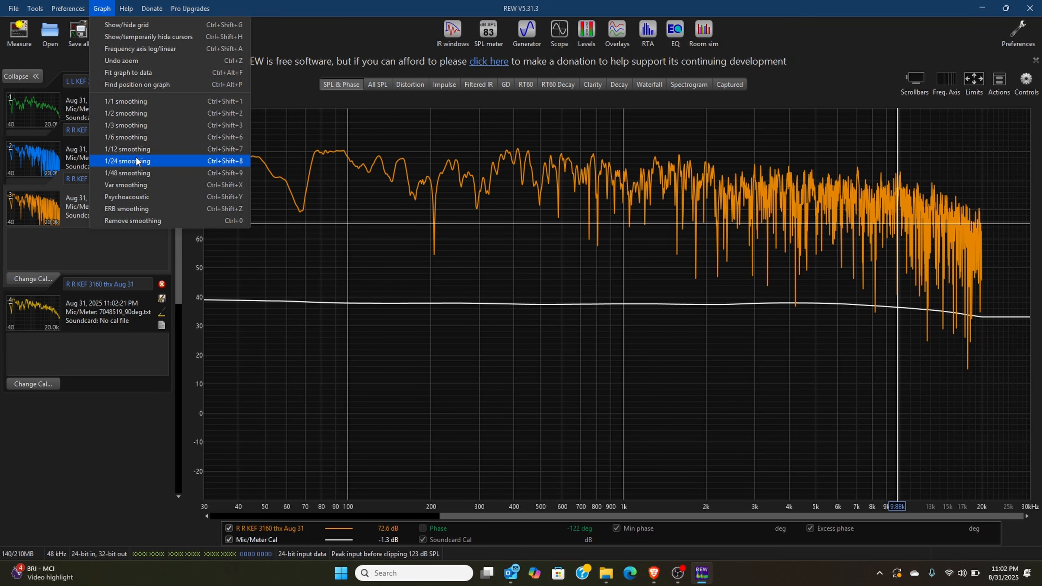
{"action": "left_click", "coordinate": [266, 95]}
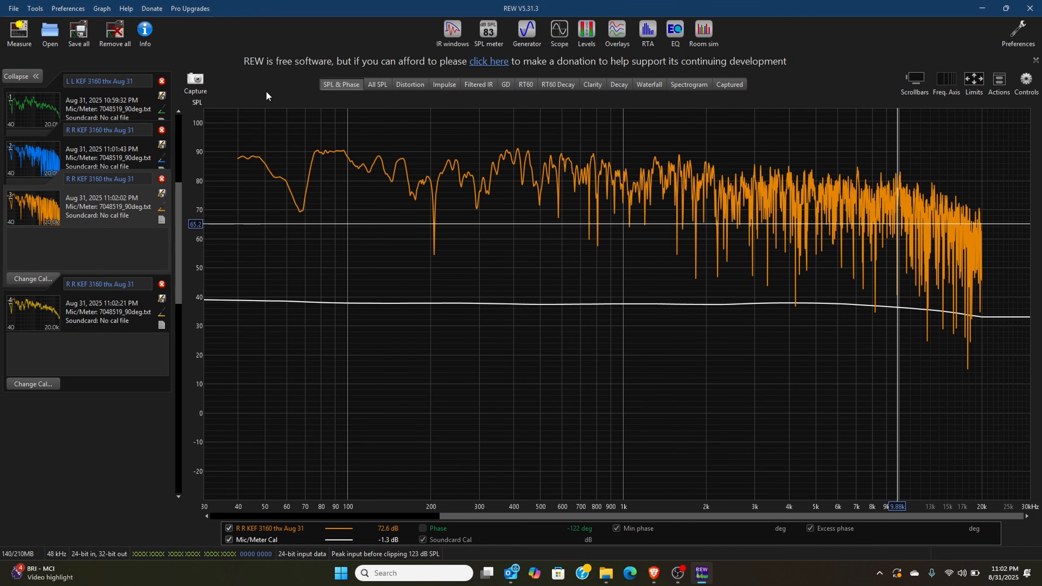
{"action": "key", "text": "ctrl+s"}
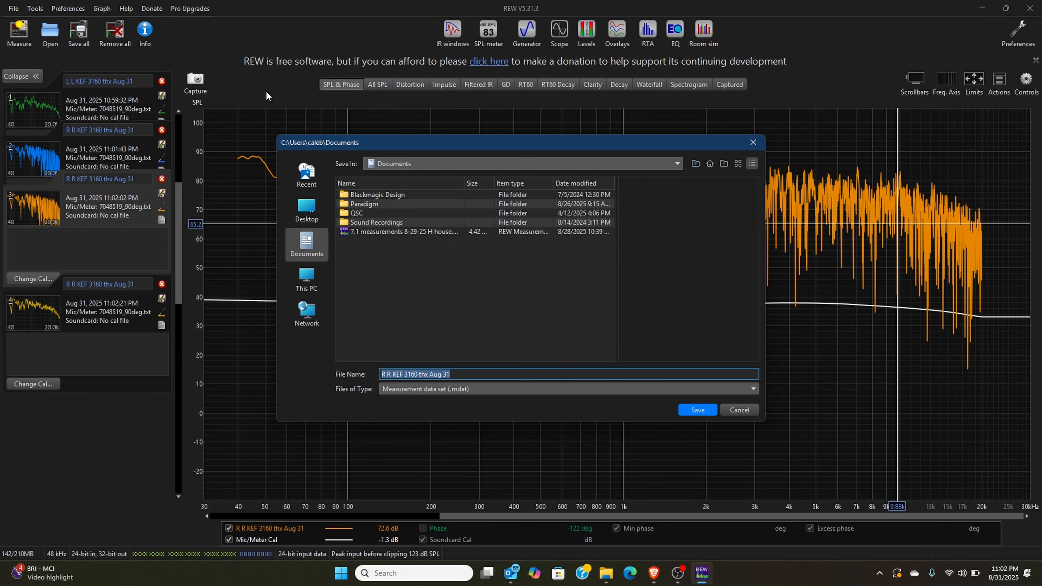
{"action": "left_click", "coordinate": [741, 410]}
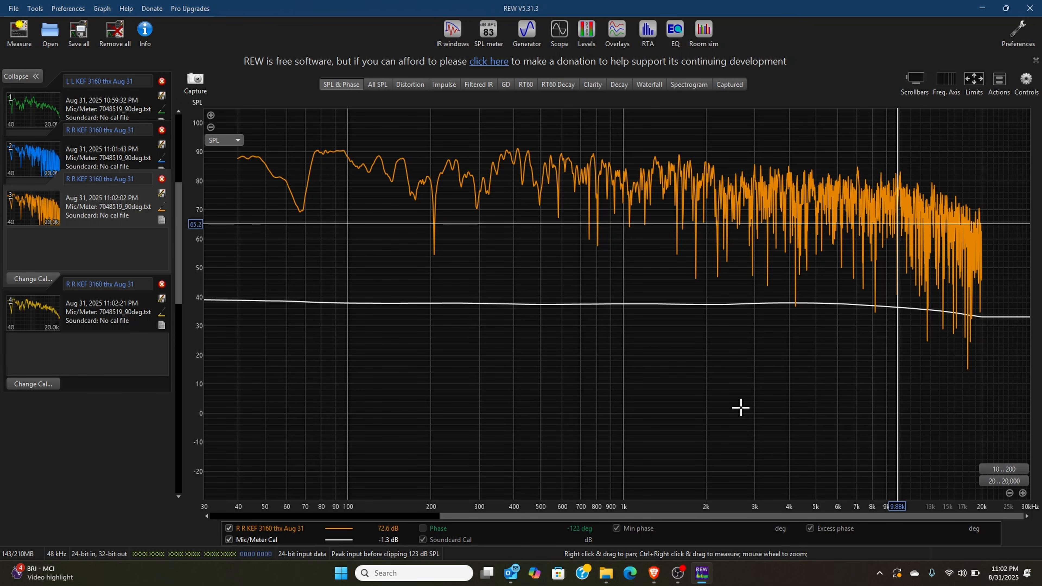
Step: Apply 1/24 smoothing to the second and first right speaker measurements
{"action": "left_click", "coordinate": [97, 153]}
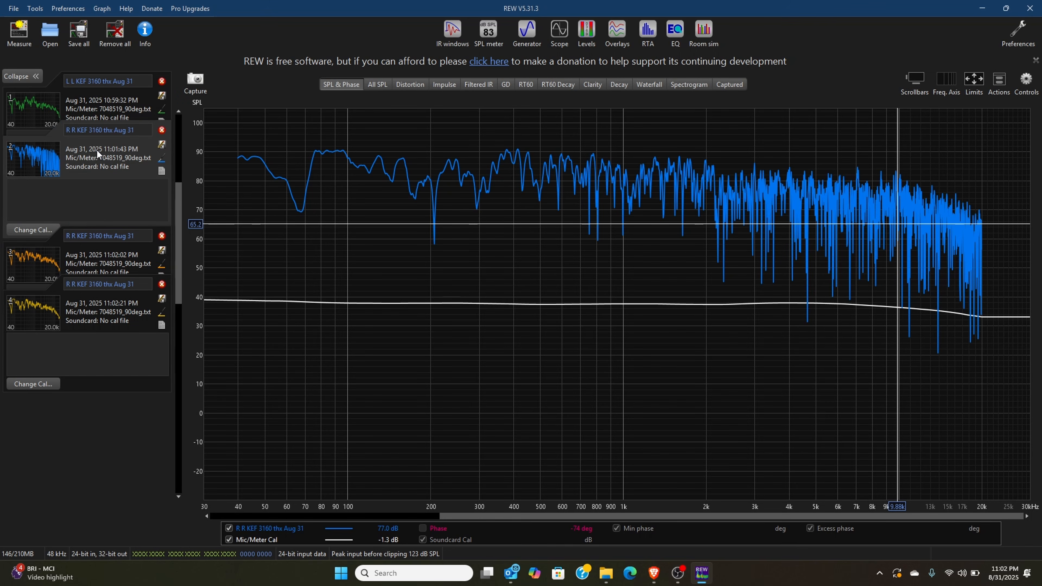
{"action": "key", "text": "ctrl+shift+8"}
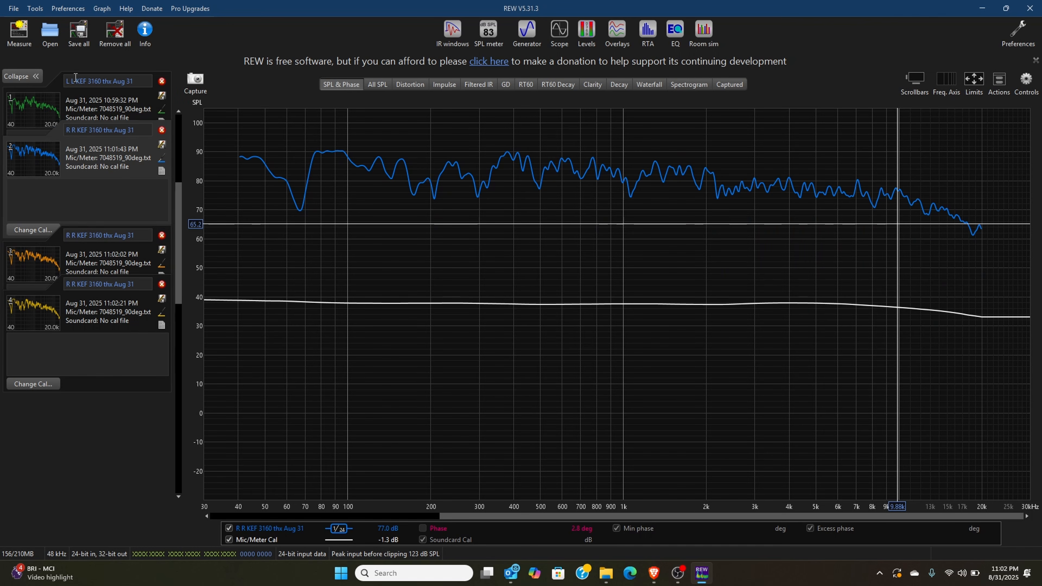
Step: Compare the three right speaker sweeps in a maximized SPL overlay with the left speaker trace hidden, and close the overlay
{"action": "left_click", "coordinate": [617, 31]}
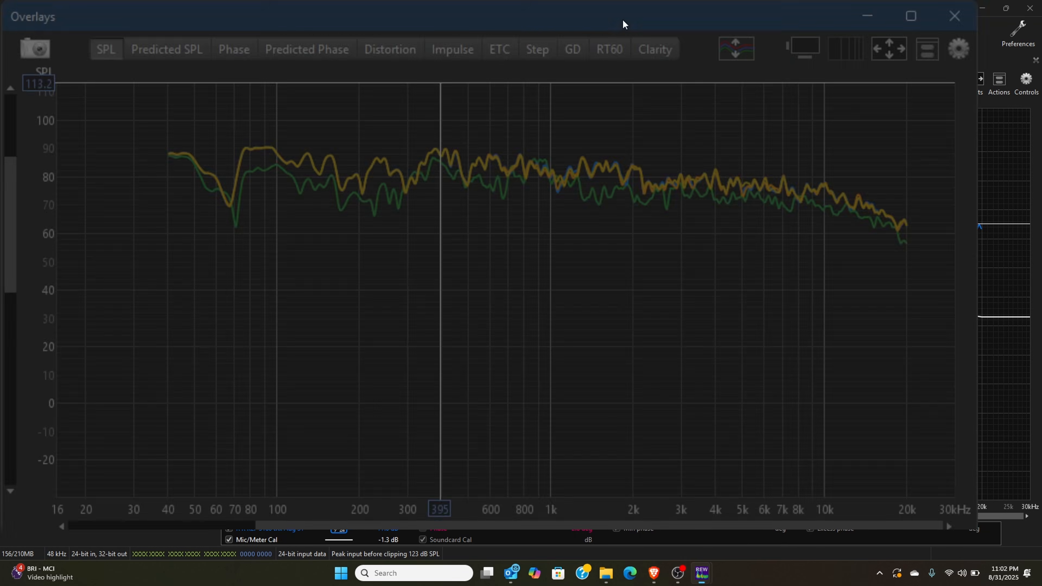
{"action": "left_click", "coordinate": [501, 8]}
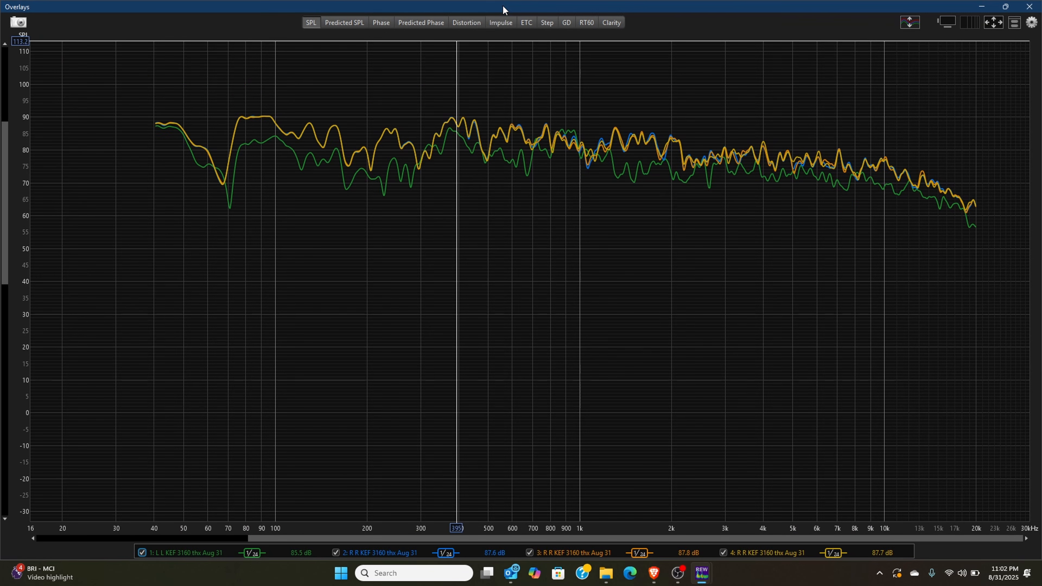
{"action": "scroll", "coordinate": [664, 437], "scroll_direction": "down", "scroll_amount": 2}
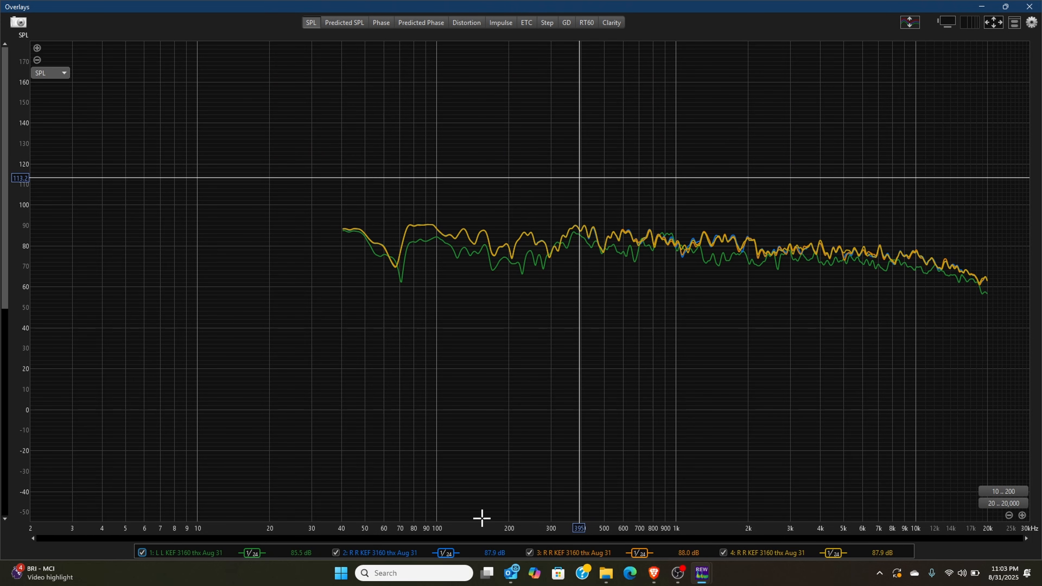
{"action": "left_click", "coordinate": [141, 552]}
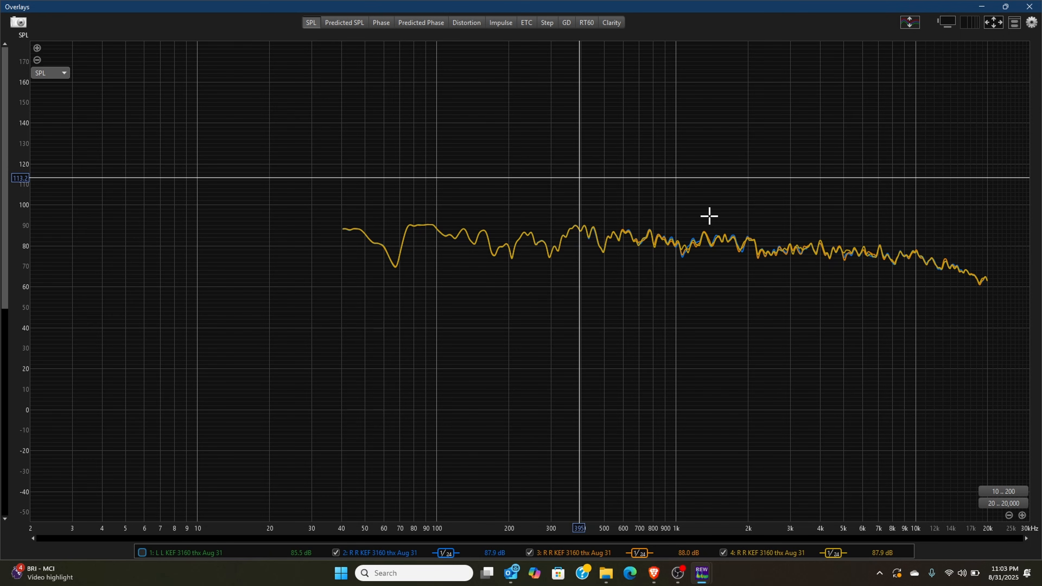
{"action": "scroll", "coordinate": [709, 216], "scroll_direction": "up", "scroll_amount": 3}
{"action": "scroll", "coordinate": [709, 216], "scroll_direction": "down", "scroll_amount": 2}
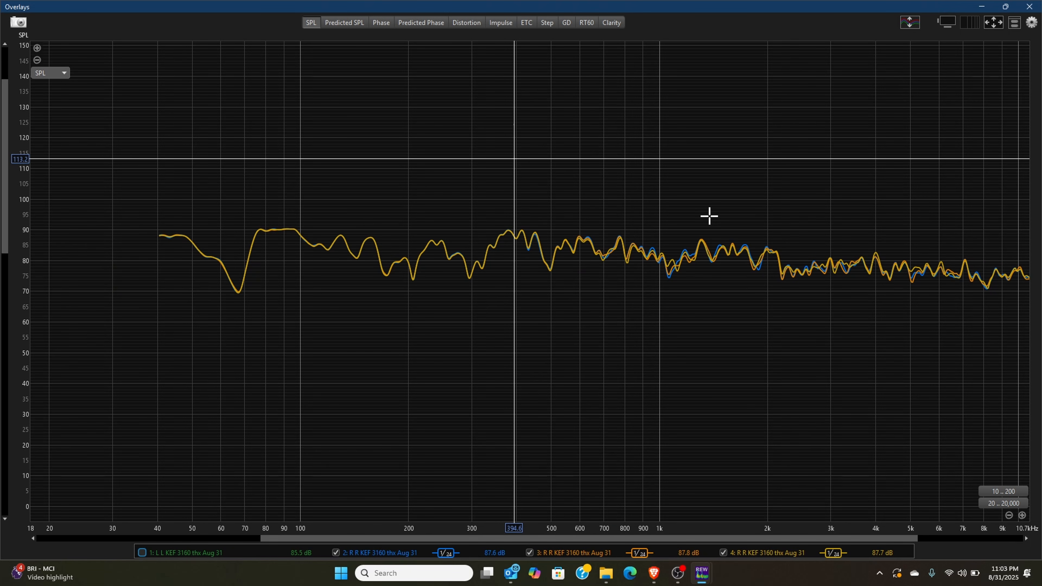
{"action": "left_click_drag", "start_coordinate": [548, 536], "coordinate": [630, 537]}
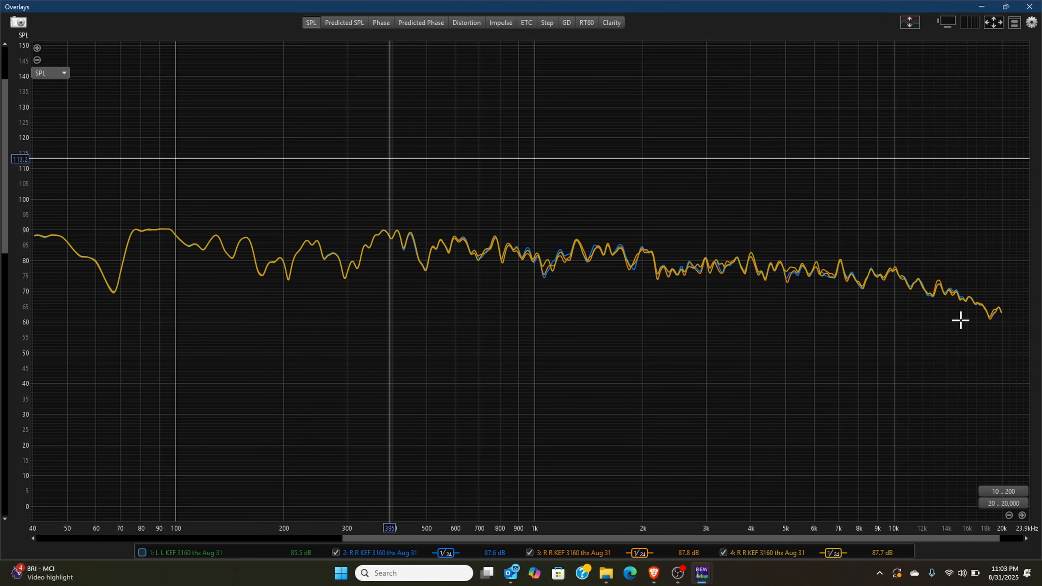
{"action": "left_click", "coordinate": [1029, 5]}
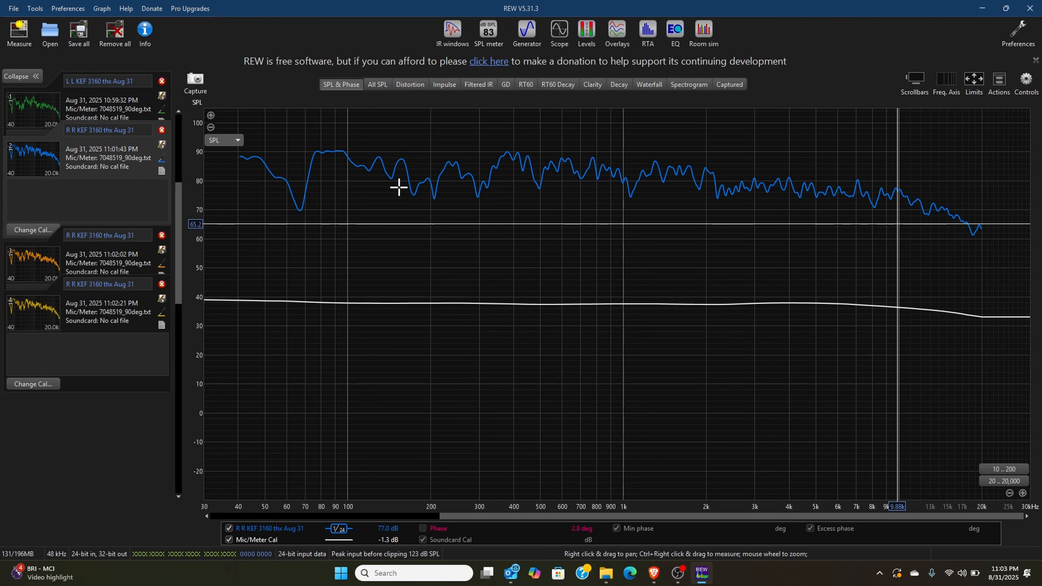
Step: Remove the second and first right speaker measurements, keeping only the third one
{"action": "left_click", "coordinate": [162, 237]}
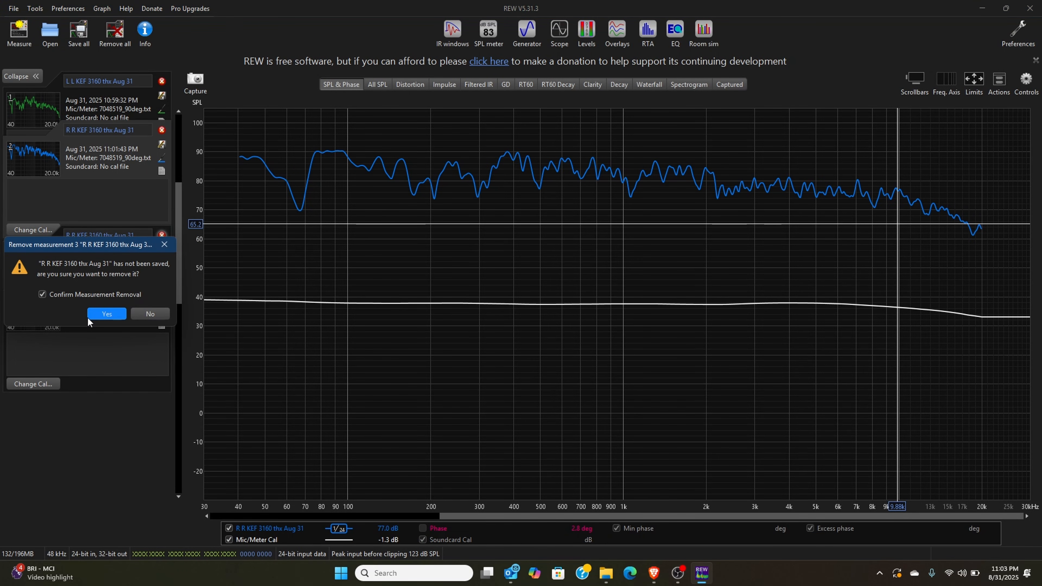
{"action": "left_click", "coordinate": [99, 314]}
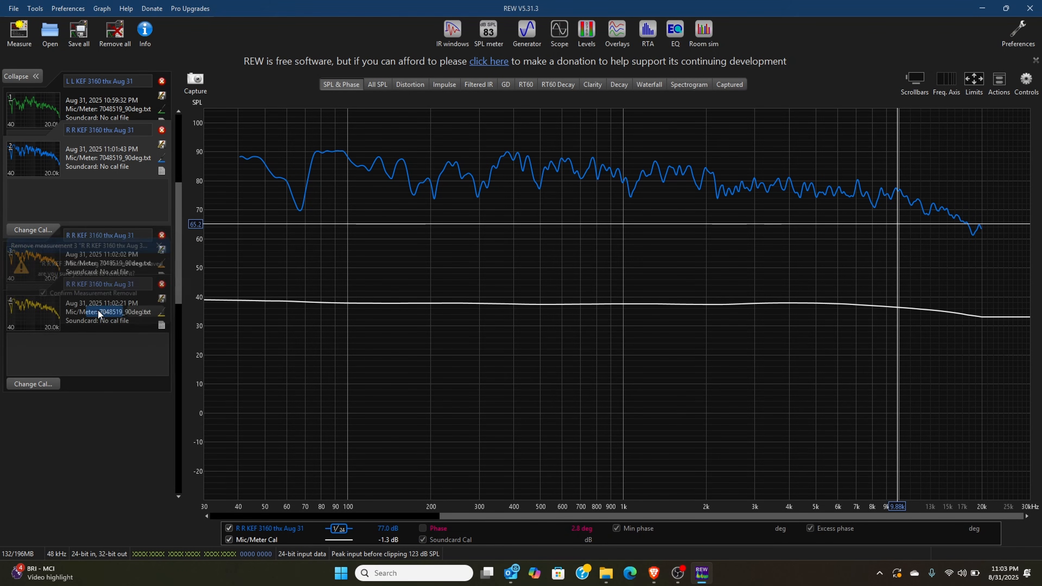
{"action": "left_click", "coordinate": [162, 130]}
{"action": "left_click", "coordinate": [103, 209]}
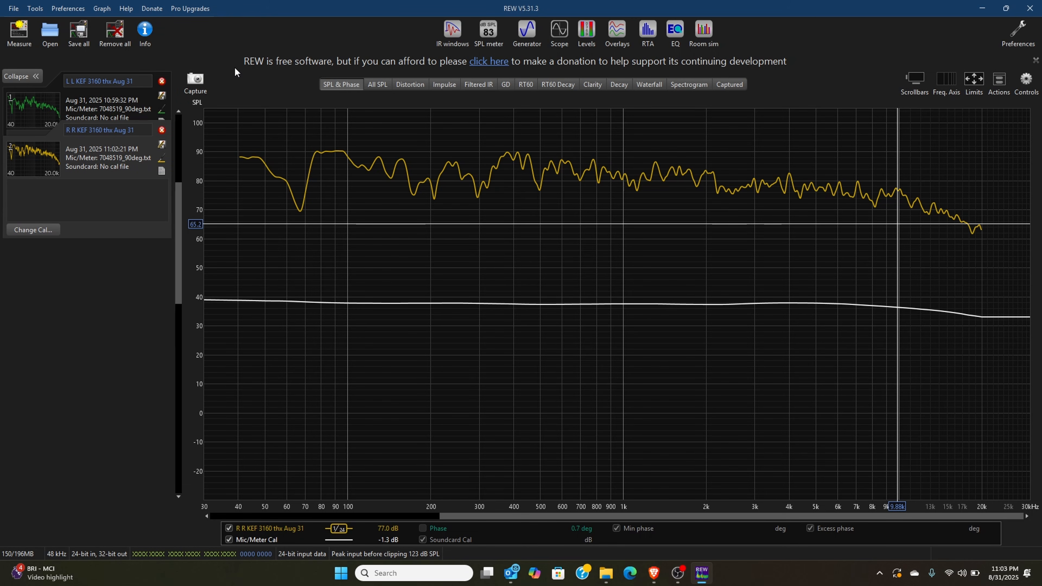
Step: Open a new measurement and change its name to C KEF 3160 thx for the center speaker
{"action": "key", "text": "ctrl+m"}
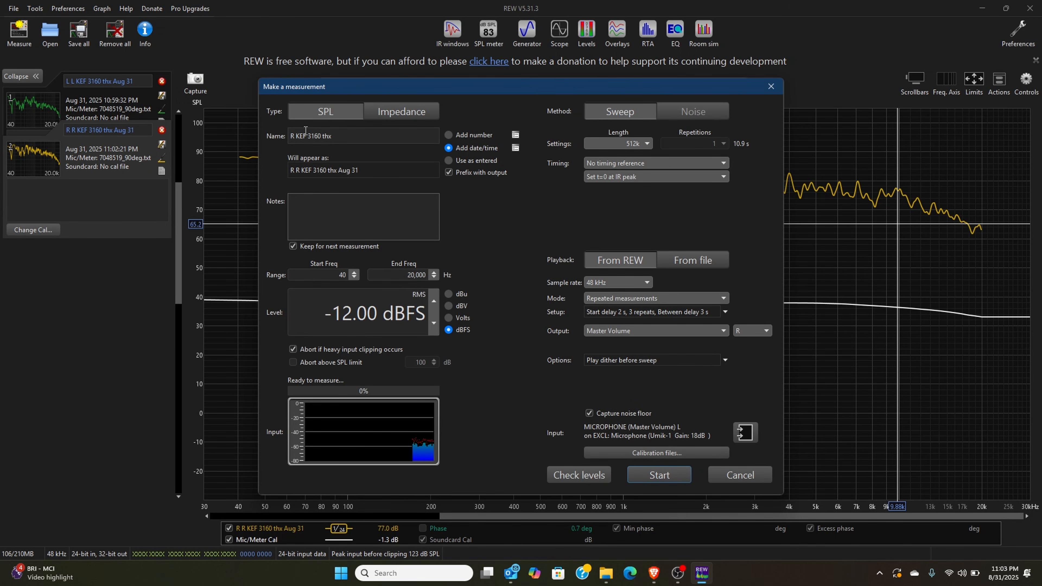
{"action": "left_click", "coordinate": [292, 134]}
{"action": "key", "text": "Left"}
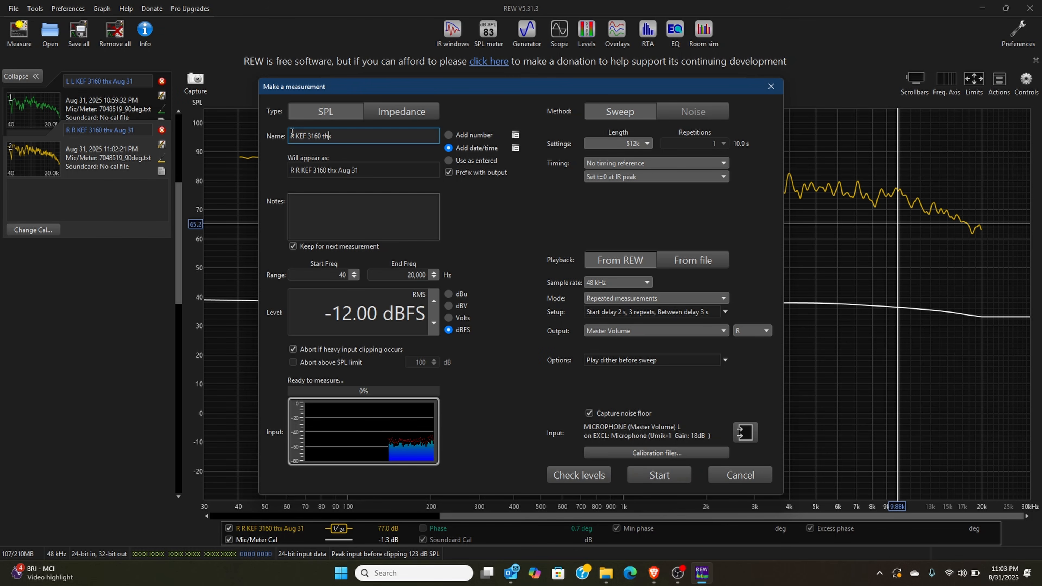
{"action": "left_click", "coordinate": [292, 134]}
{"action": "key", "text": "BackSpace"}
{"action": "type", "text": "L"}
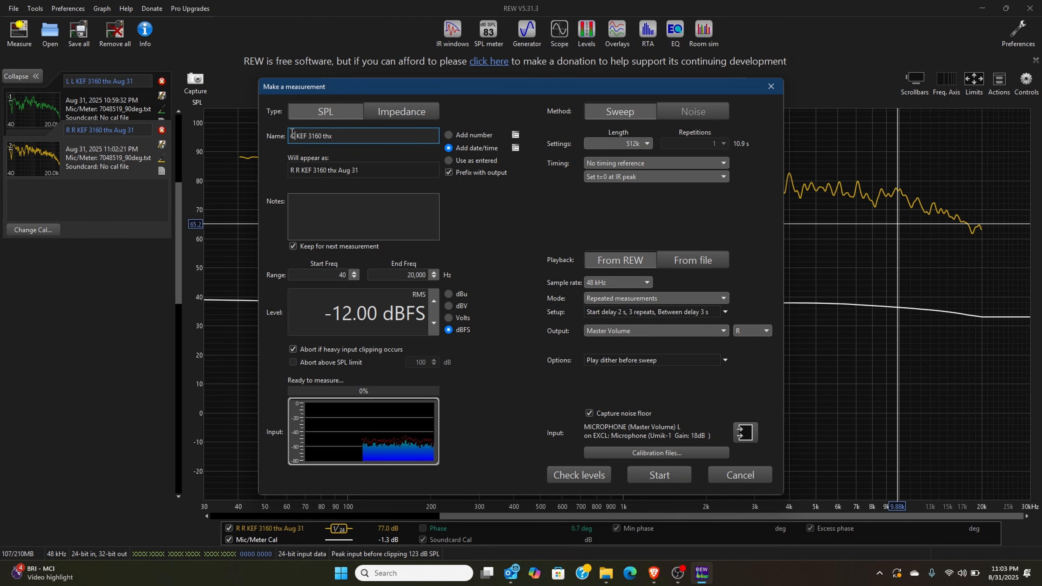
Step: Set the measurement output channel to C and start the repeated center speaker sweeps
{"action": "left_click", "coordinate": [743, 331]}
{"action": "left_click", "coordinate": [744, 364]}
{"action": "left_click", "coordinate": [667, 475]}
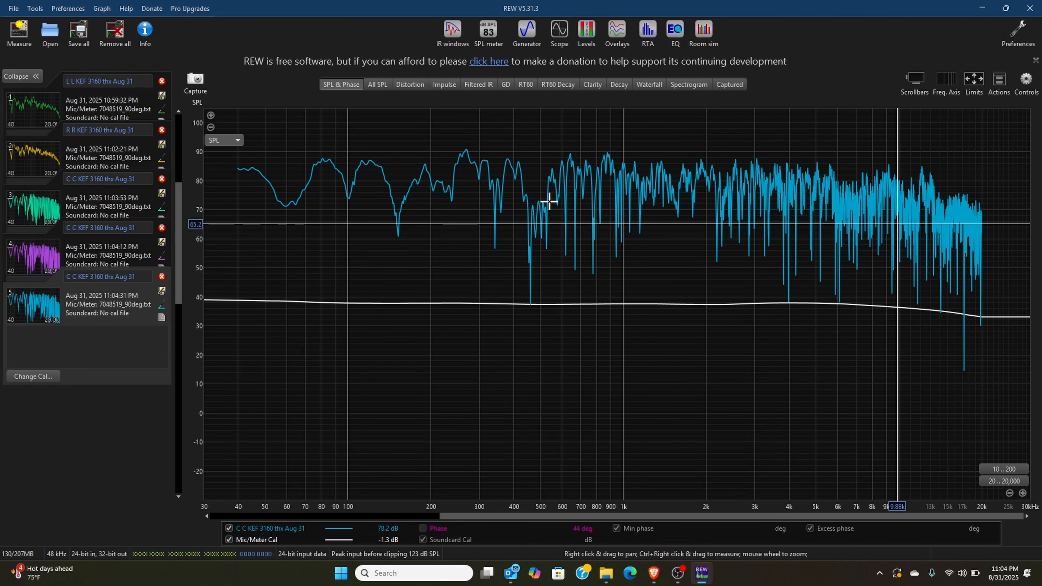
Step: Apply 1/24 smoothing to each of the three new center speaker measurements
{"action": "left_click", "coordinate": [108, 261]}
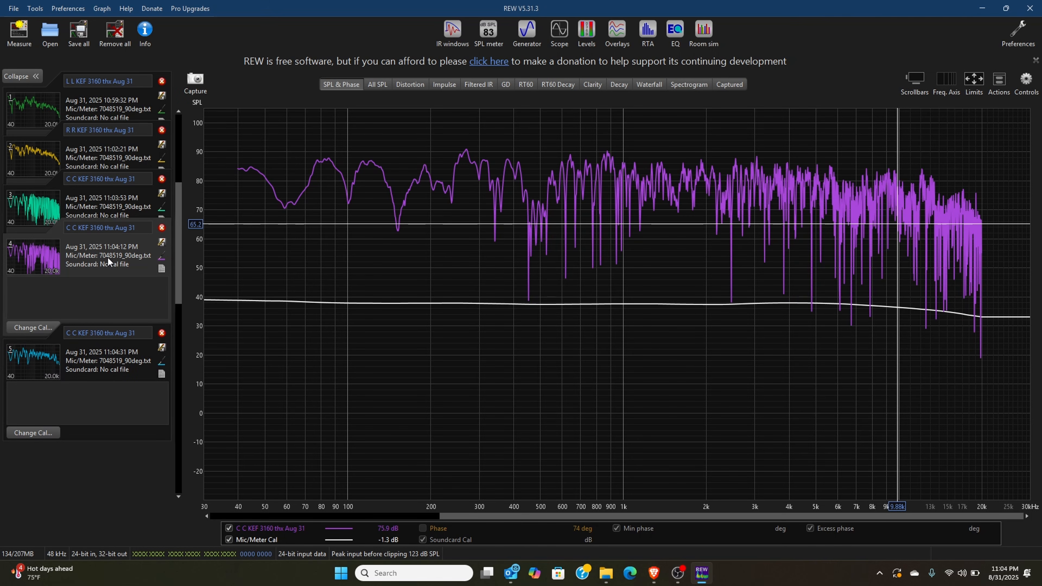
{"action": "key", "text": "ctrl+shift+4"}
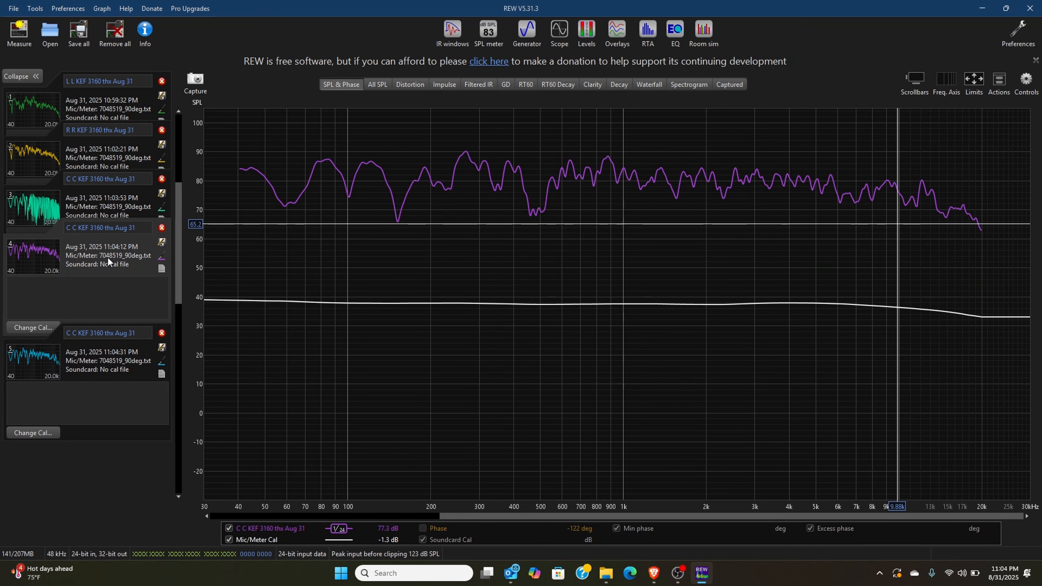
{"action": "left_click", "coordinate": [92, 213]}
{"action": "key", "text": "ctrl+shift+4"}
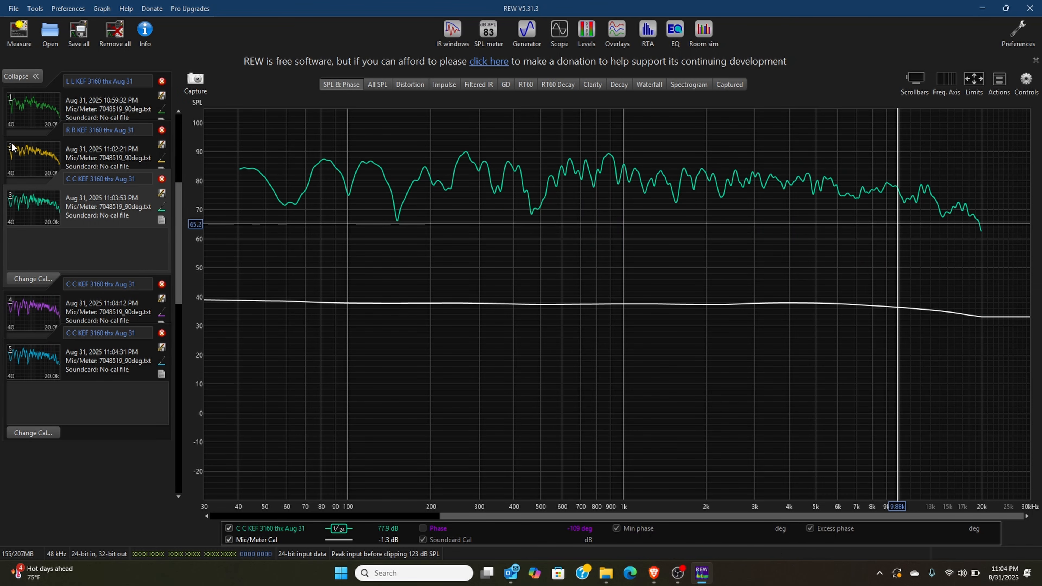
Step: Compare the three center speaker traces in the full-size SPL overlay graph with the right speaker trace hidden
{"action": "left_click", "coordinate": [616, 28]}
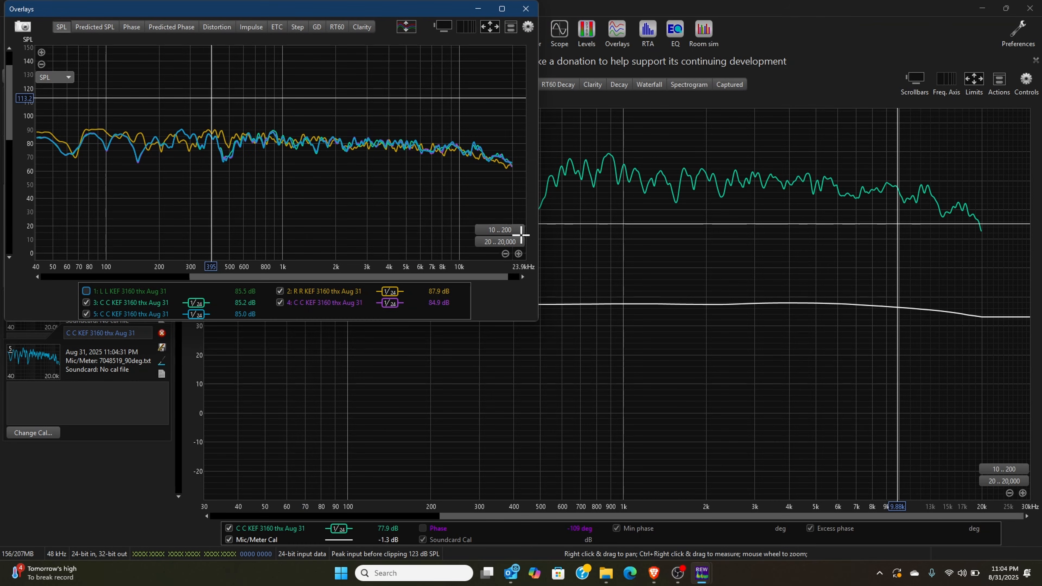
{"action": "left_click", "coordinate": [510, 10]}
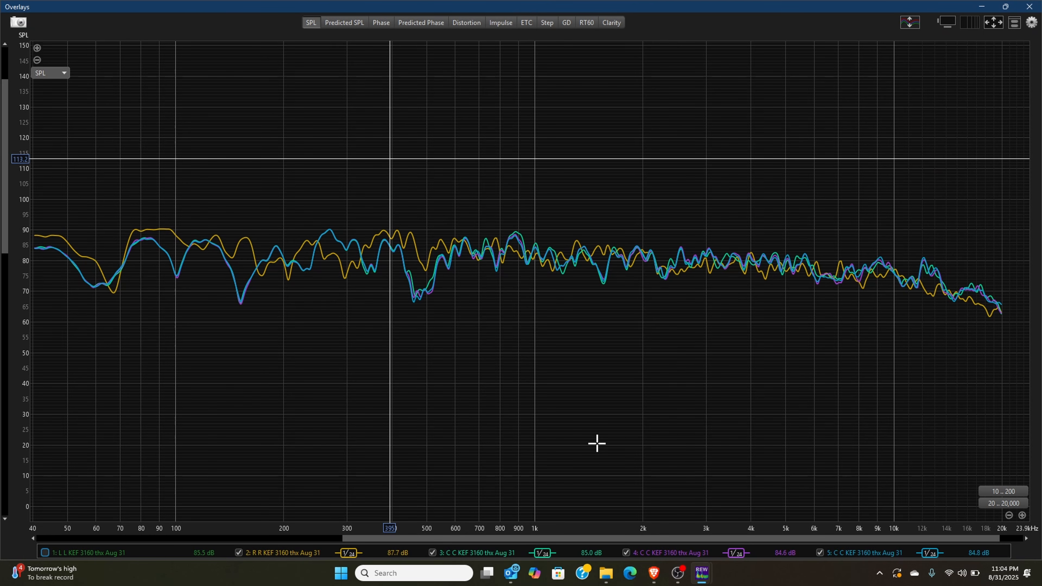
{"action": "scroll", "coordinate": [597, 444], "scroll_direction": "down", "scroll_amount": 4}
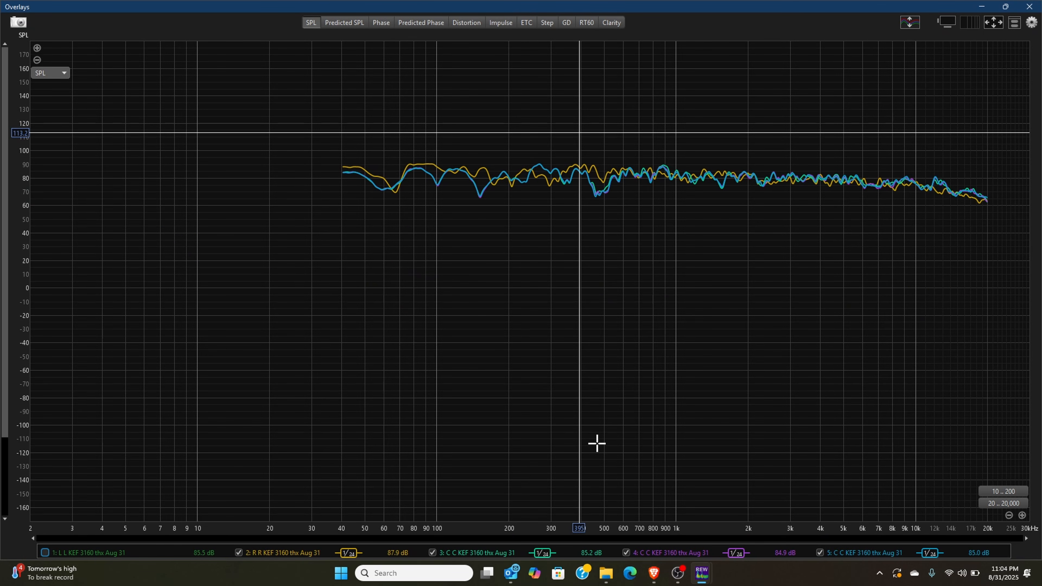
{"action": "scroll", "coordinate": [597, 444], "scroll_direction": "up", "scroll_amount": 2}
{"action": "scroll", "coordinate": [596, 444], "scroll_direction": "down", "scroll_amount": 2}
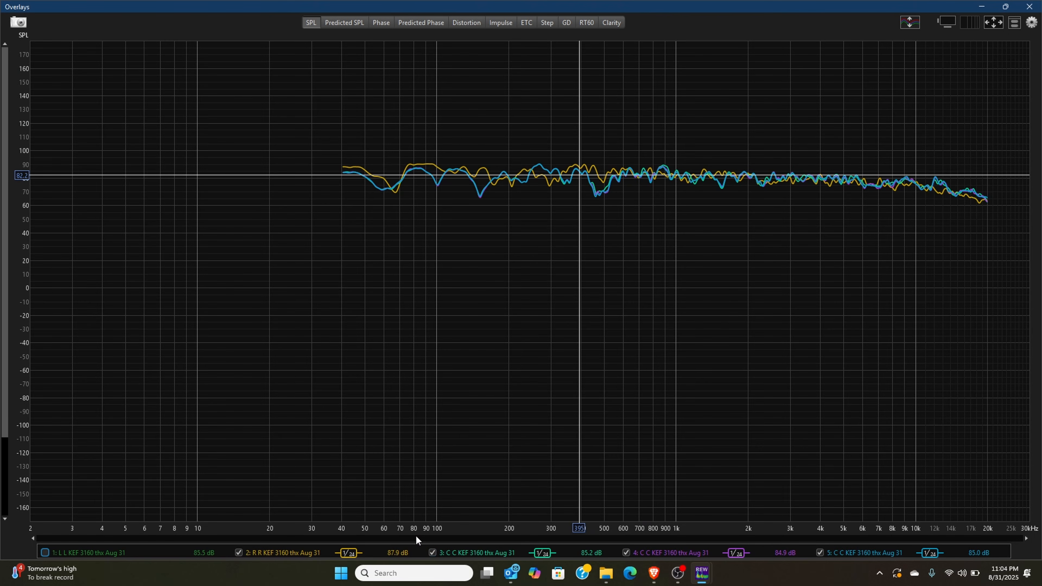
{"action": "left_click", "coordinate": [238, 552]}
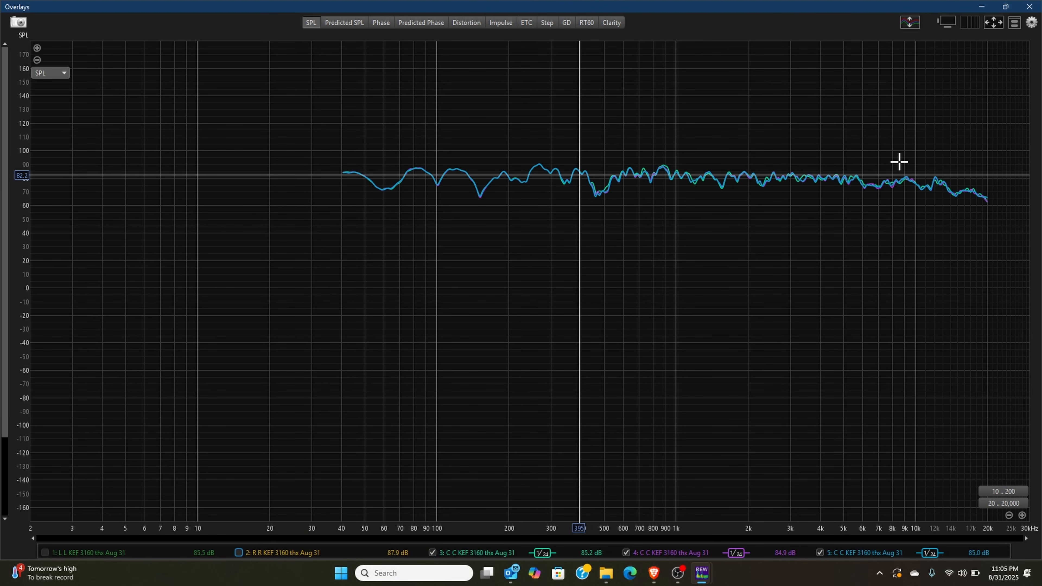
{"action": "scroll", "coordinate": [898, 162], "scroll_direction": "up", "scroll_amount": 1}
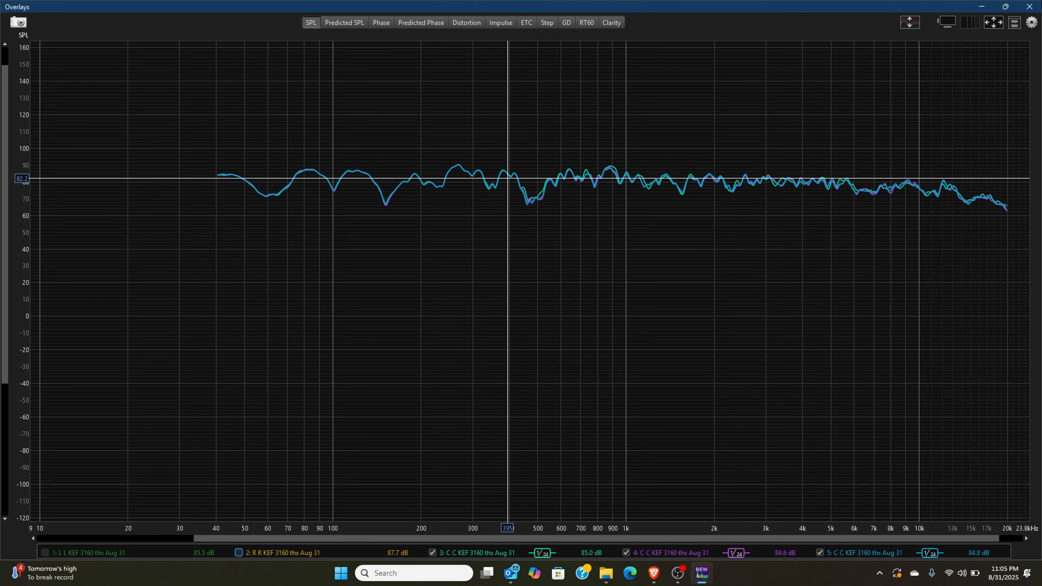
{"action": "left_click", "coordinate": [1029, 7]}
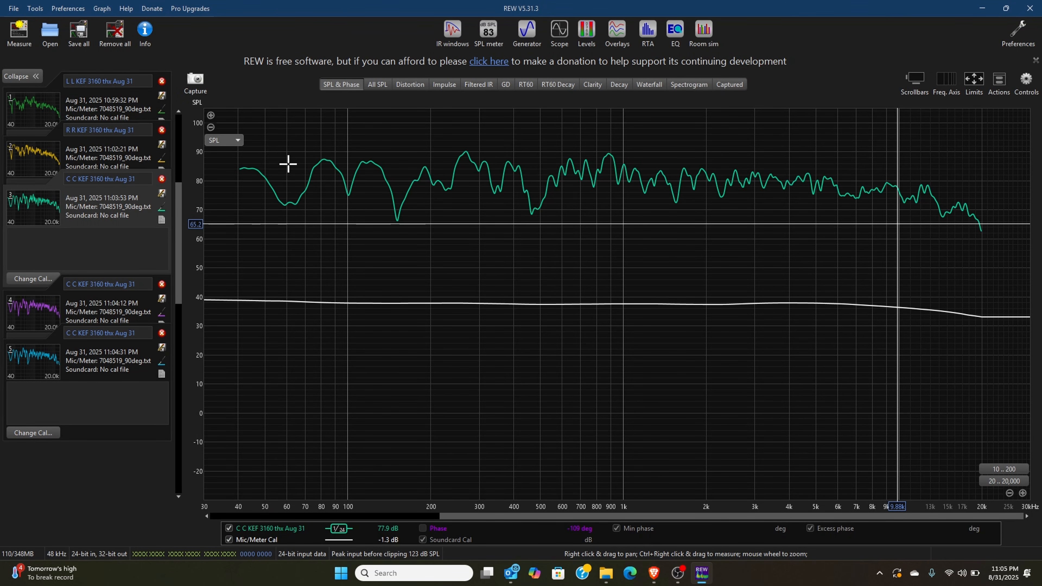
Step: Remove the first and third center speaker measurements, keeping only the second one
{"action": "left_click", "coordinate": [161, 179]}
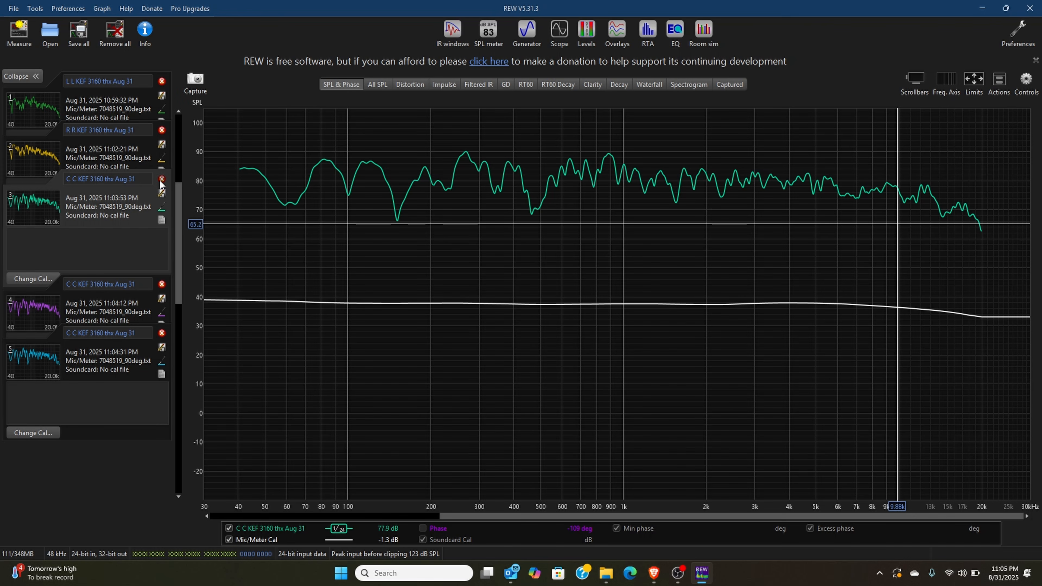
{"action": "left_click", "coordinate": [124, 258]}
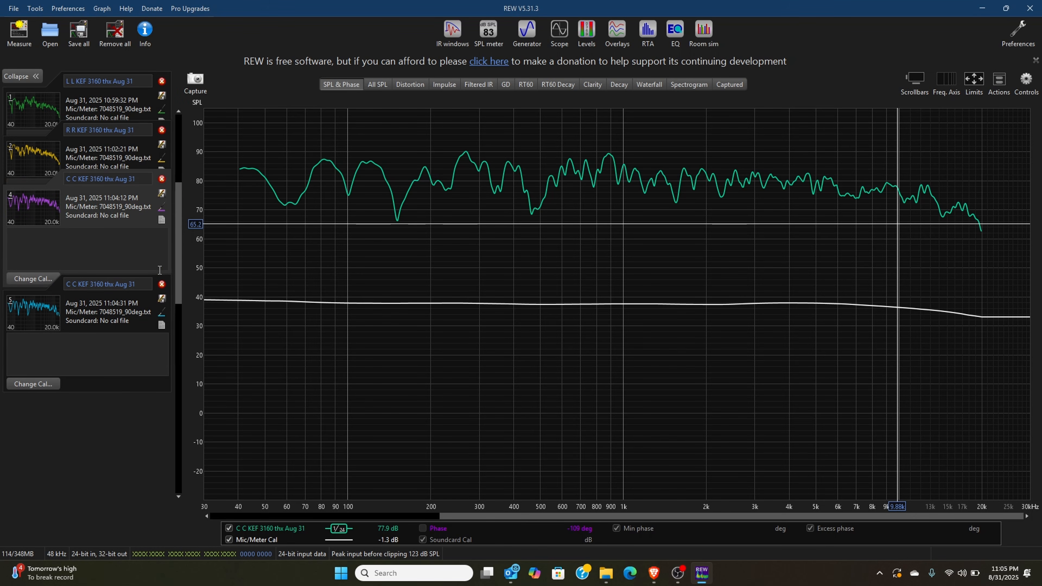
{"action": "left_click", "coordinate": [162, 284]}
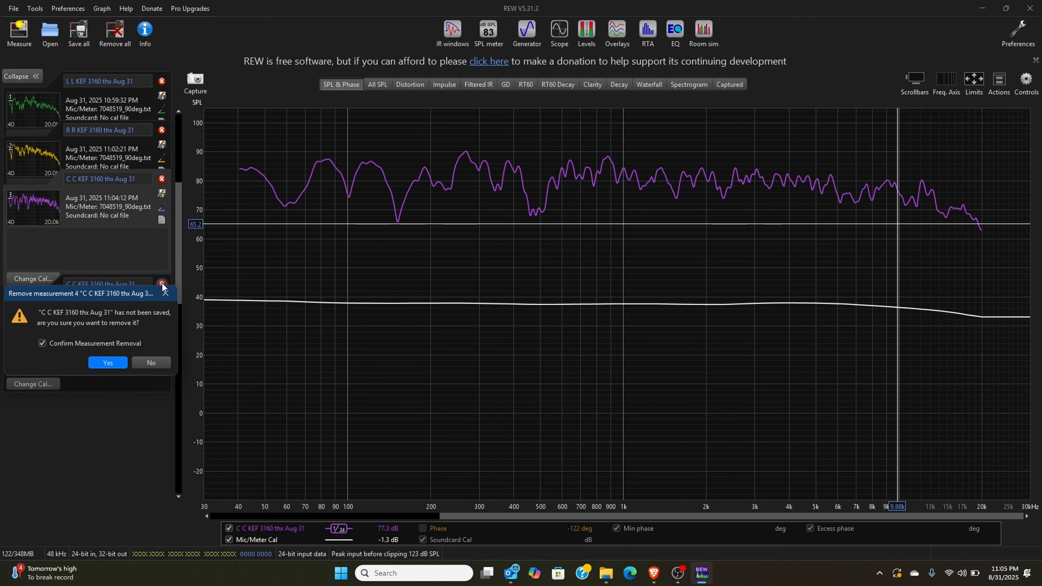
{"action": "left_click", "coordinate": [113, 363]}
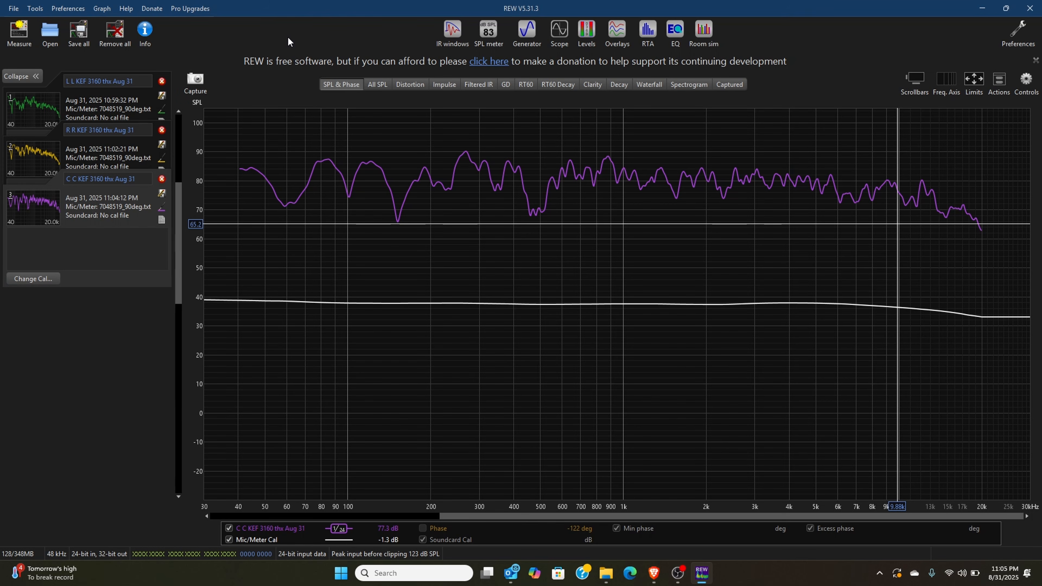
Step: Open a new measurement and set its output channel to BL for the back left speaker
{"action": "key", "text": "ctrl+m"}
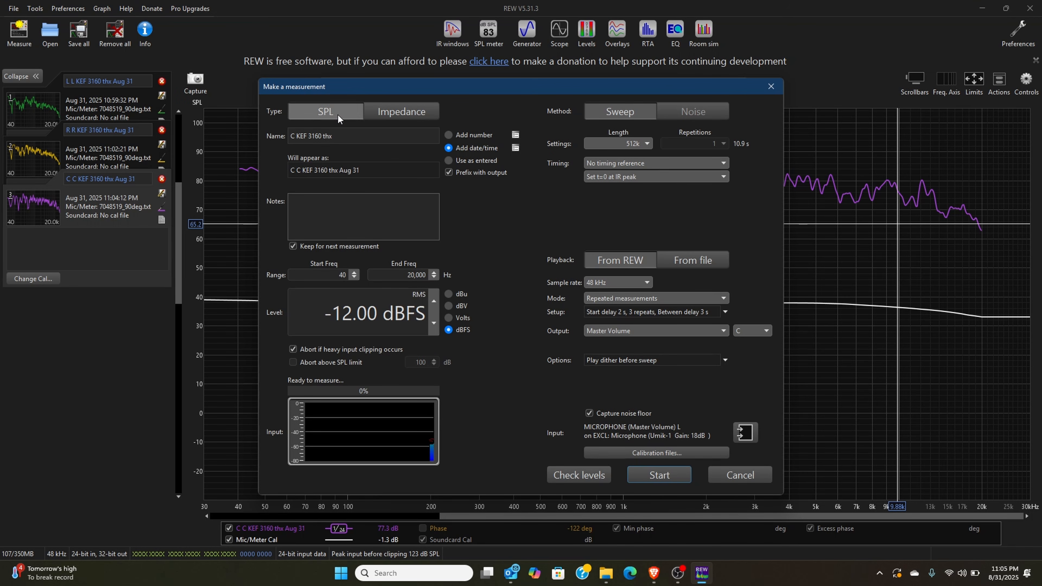
{"action": "triple_click", "coordinate": [296, 134]}
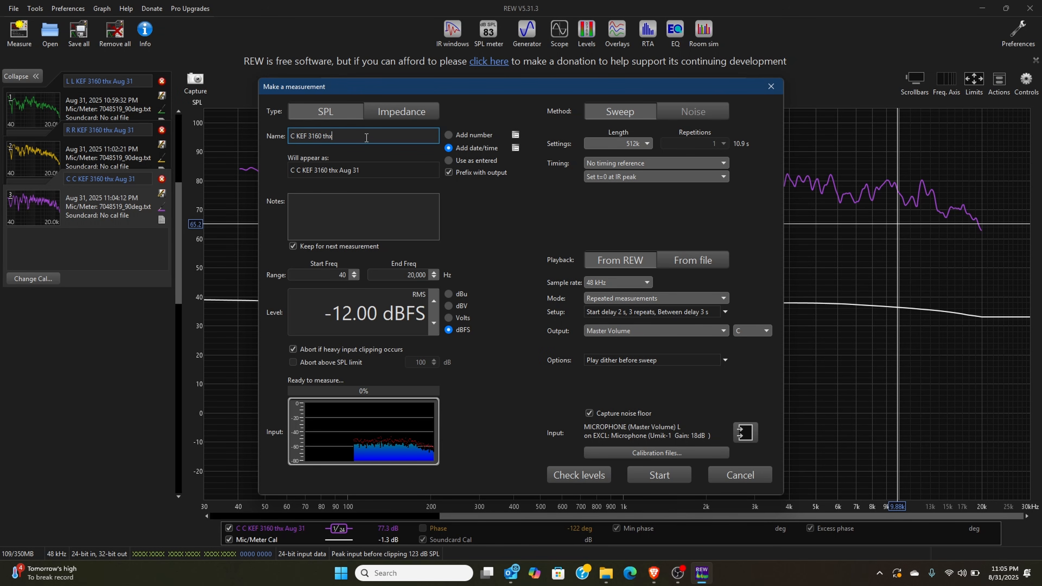
{"action": "left_click", "coordinate": [743, 331]}
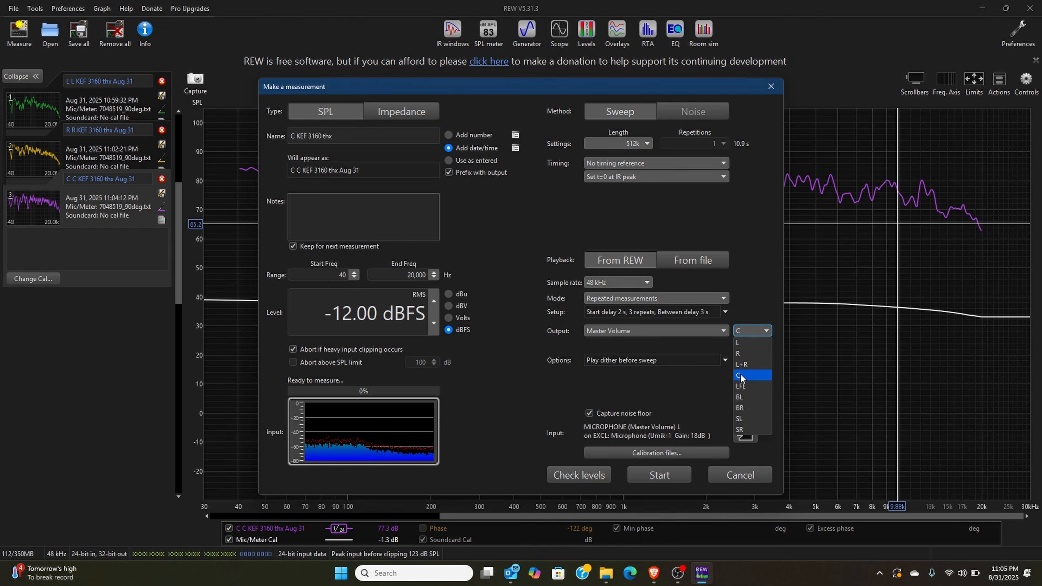
{"action": "left_click", "coordinate": [742, 397]}
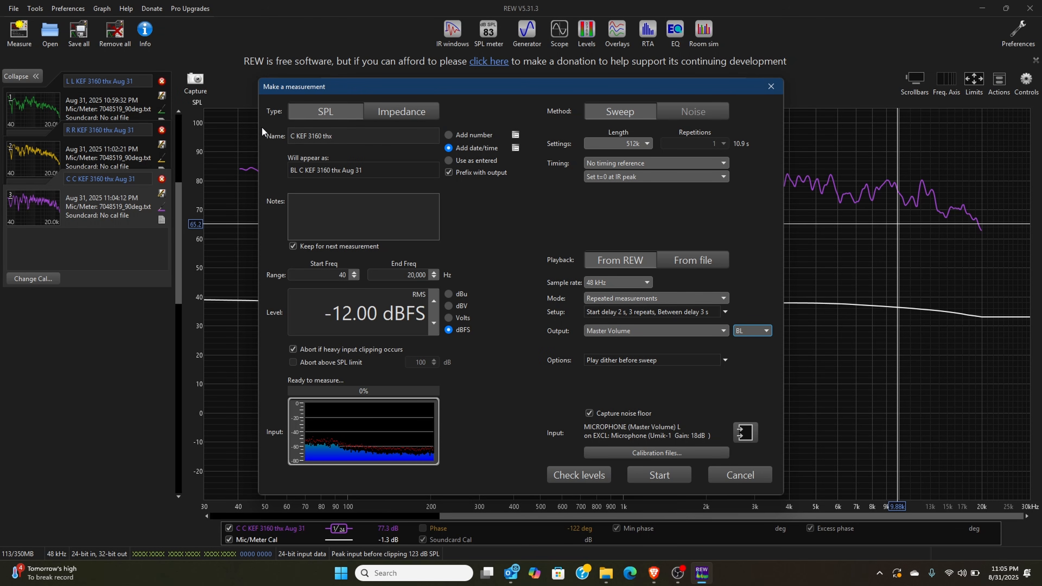
Step: Change the measurement name to BL KEF 3160 thx and start the repeated back left speaker sweeps
{"action": "left_click", "coordinate": [293, 138]}
{"action": "key", "text": "Left"}
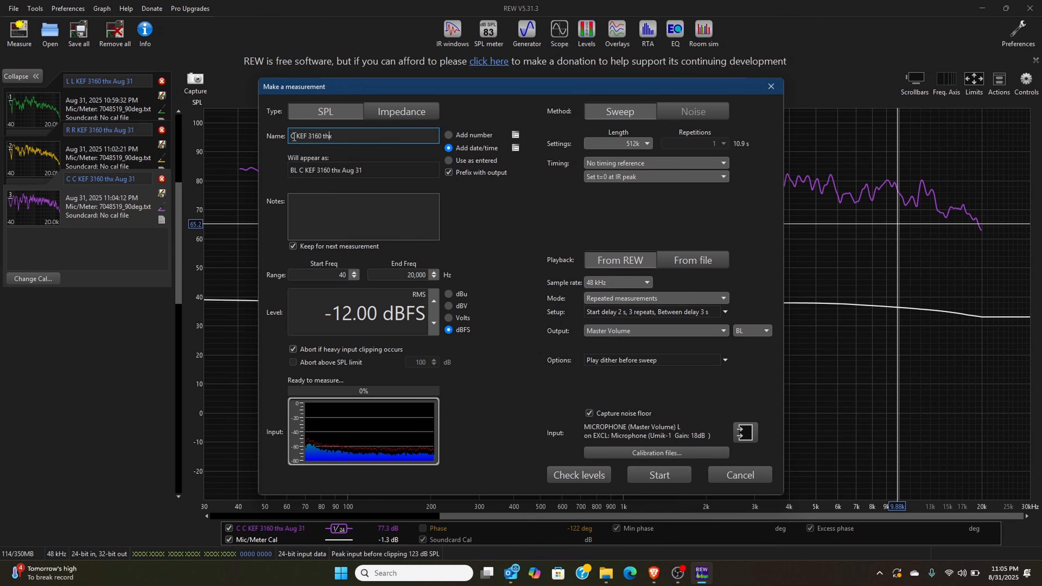
{"action": "key", "text": "Delete"}
{"action": "key", "text": "Delete"}
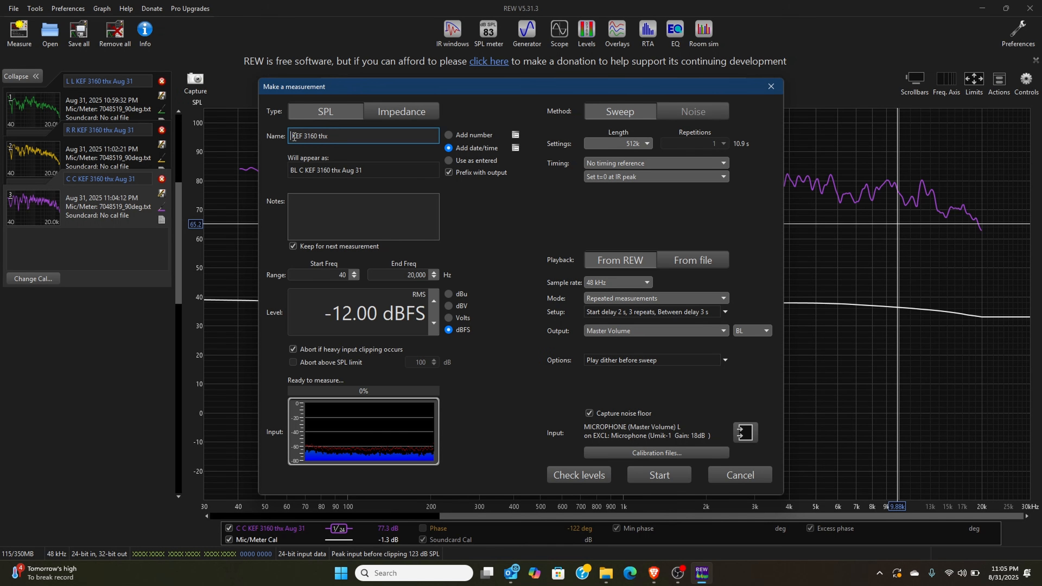
{"action": "key", "text": "Caps_Lock"}
{"action": "type", "text": "BL"}
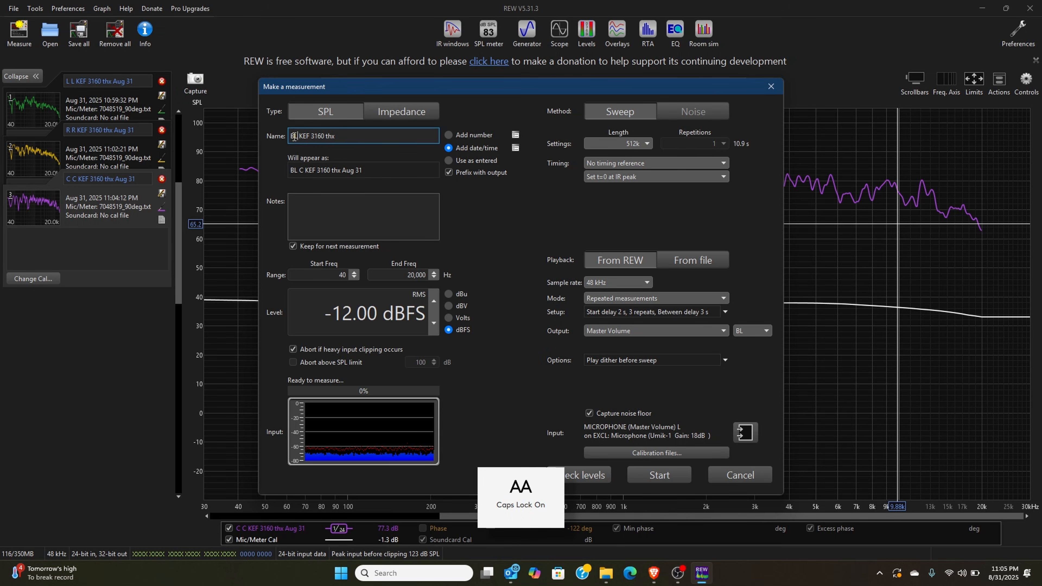
{"action": "left_click", "coordinate": [687, 476]}
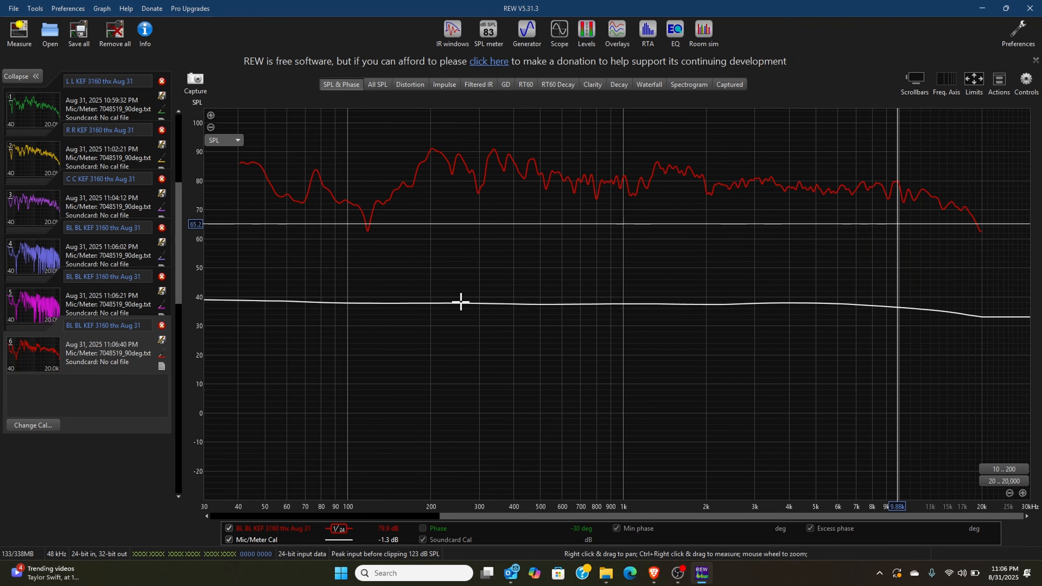
Step: Apply 1/24 smoothing to the new back left speaker measurements
{"action": "left_click", "coordinate": [28, 299]}
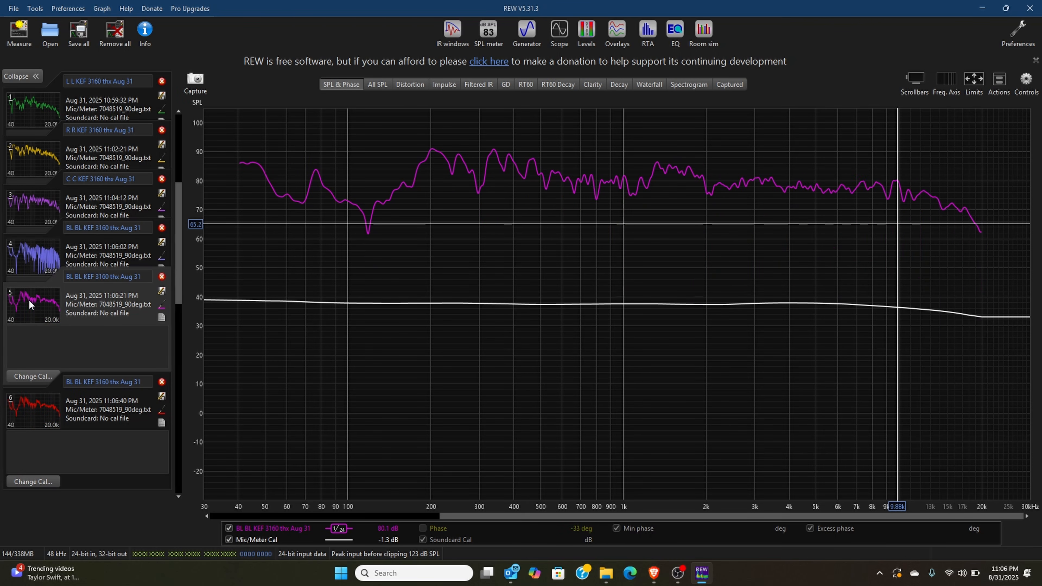
{"action": "left_click", "coordinate": [33, 265]}
{"action": "key", "text": "ctrl+shift+4"}
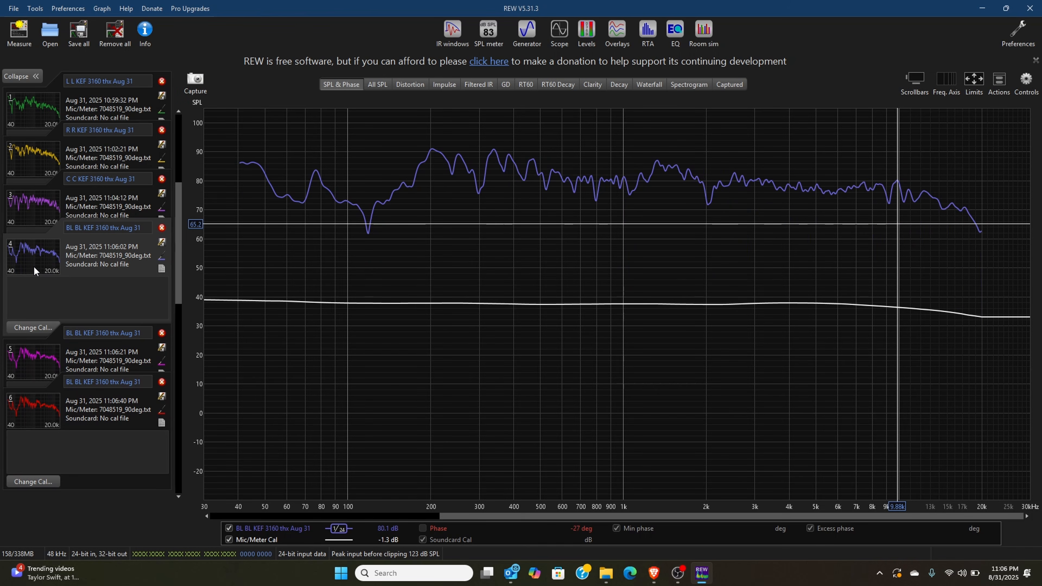
Step: Compare the three back left speaker traces in the full-size SPL overlay graph with the center trace hidden
{"action": "left_click", "coordinate": [617, 31]}
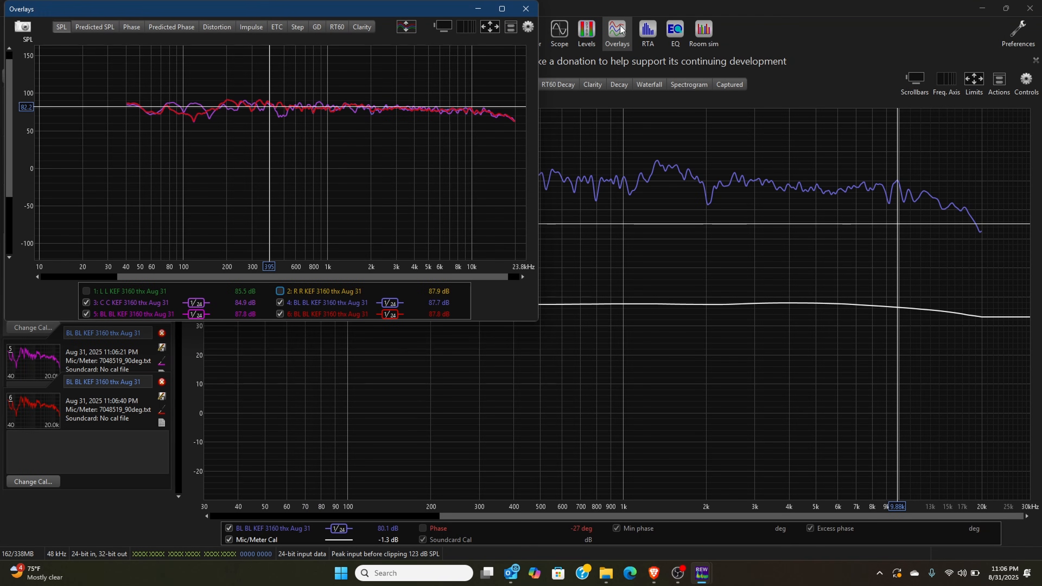
{"action": "left_click", "coordinate": [503, 9]}
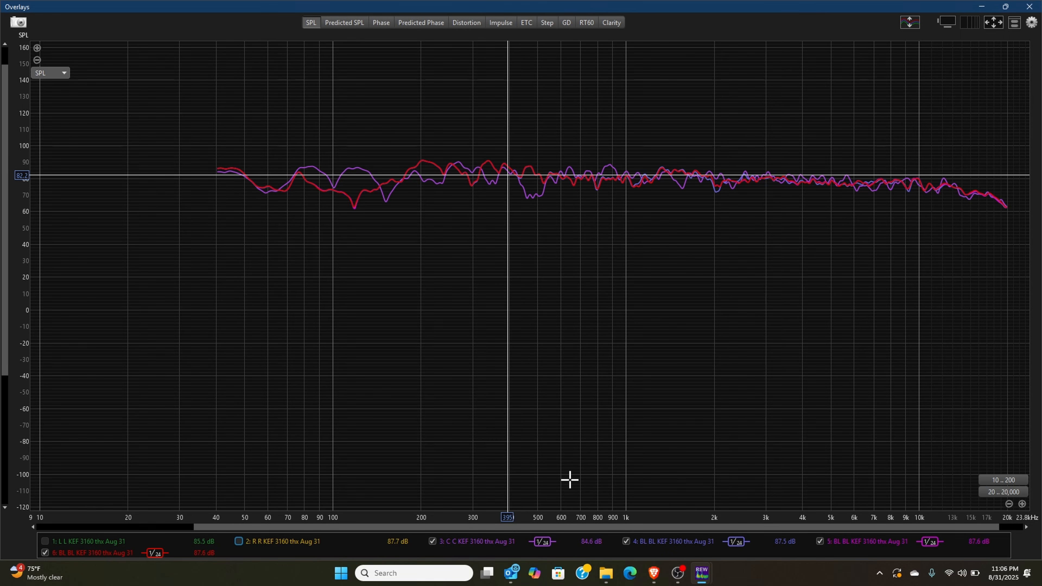
{"action": "mouse_move", "coordinate": [466, 539]}
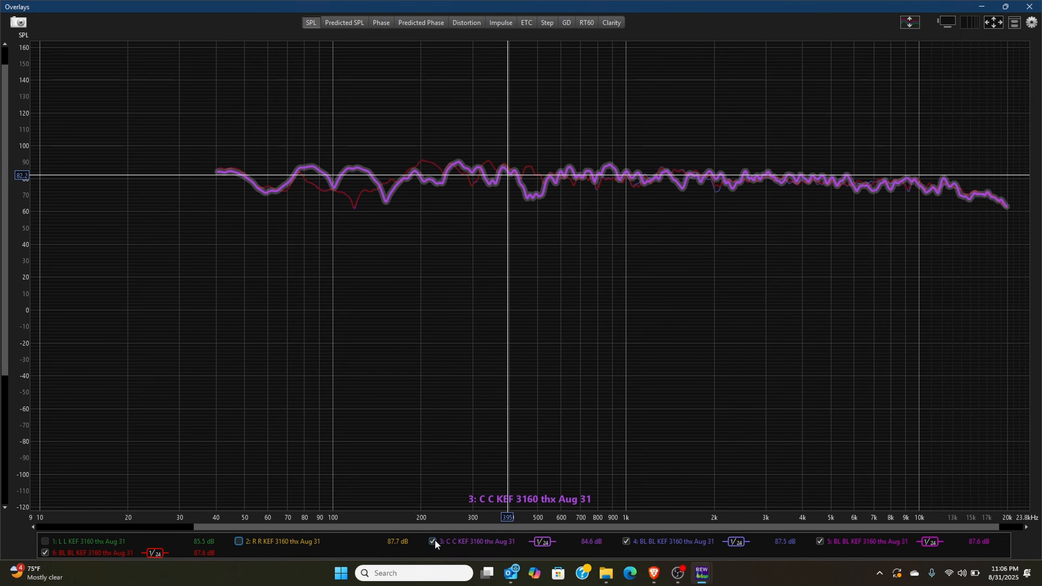
{"action": "left_click", "coordinate": [433, 541]}
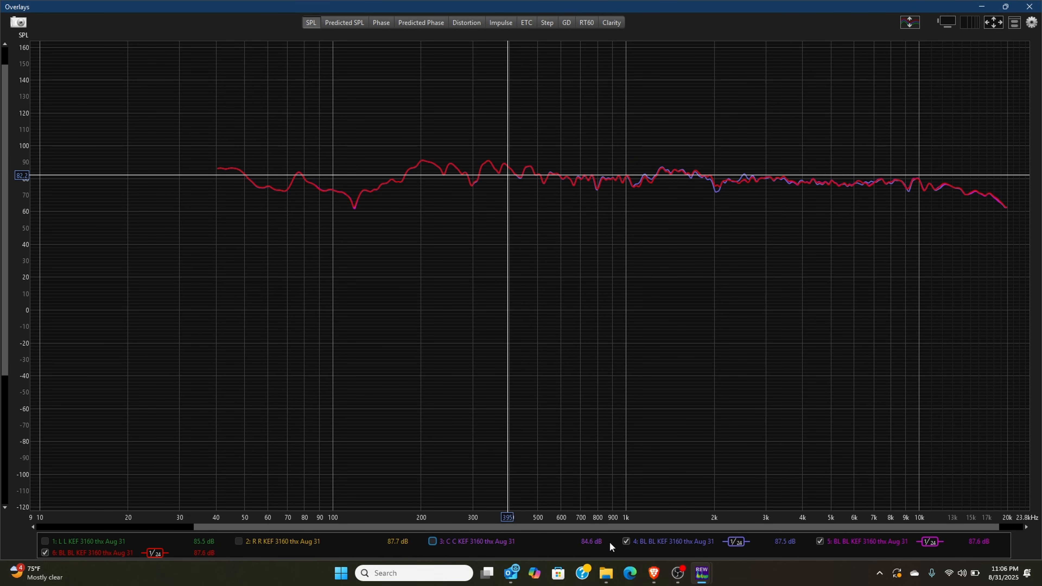
{"action": "mouse_move", "coordinate": [646, 545]}
{"action": "left_click", "coordinate": [1029, 7]}
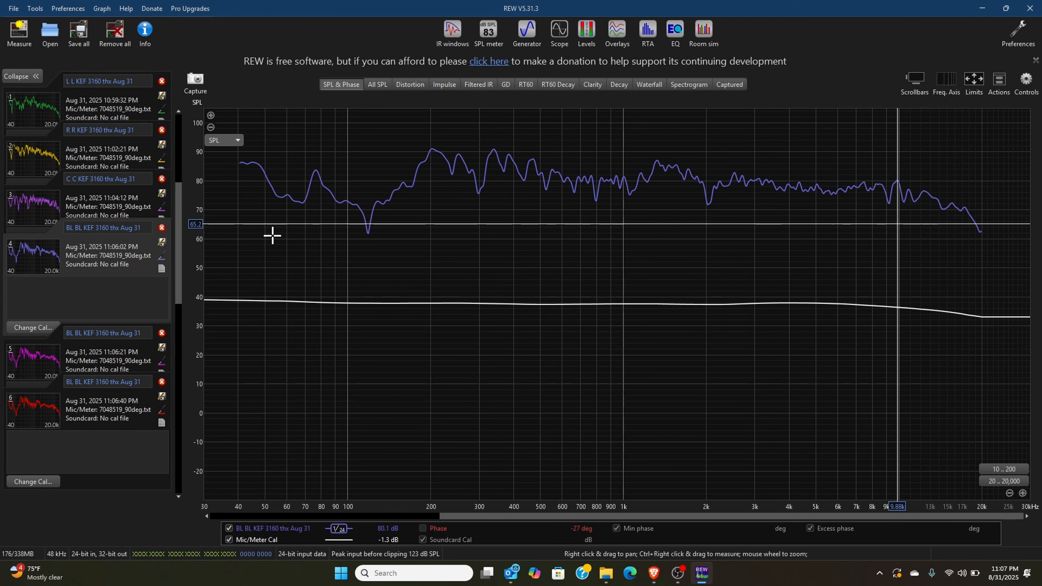
Step: Remove the first and second back left speaker measurements, keeping only the third one
{"action": "left_click", "coordinate": [162, 228]}
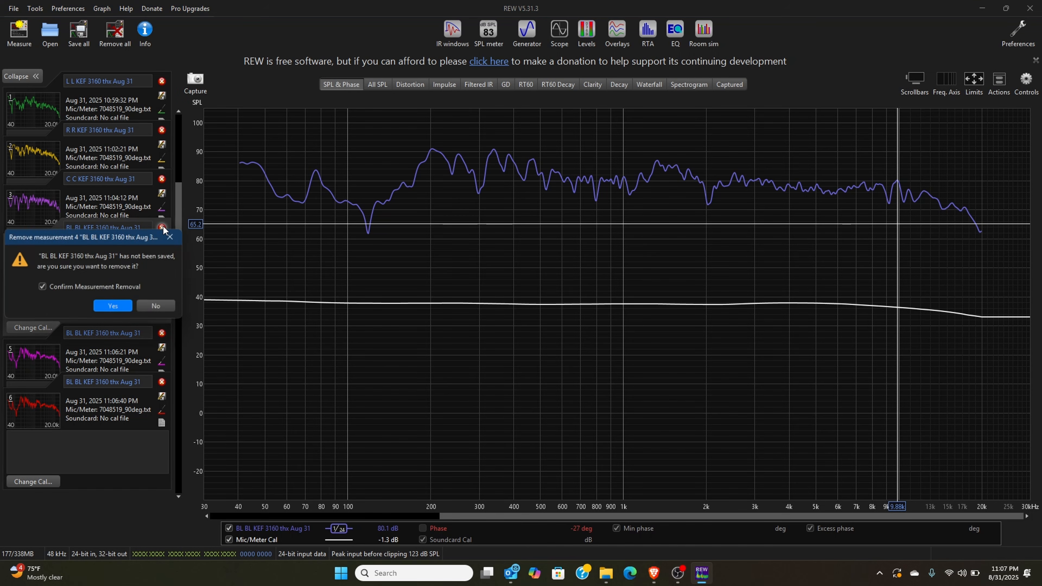
{"action": "left_click", "coordinate": [104, 307]}
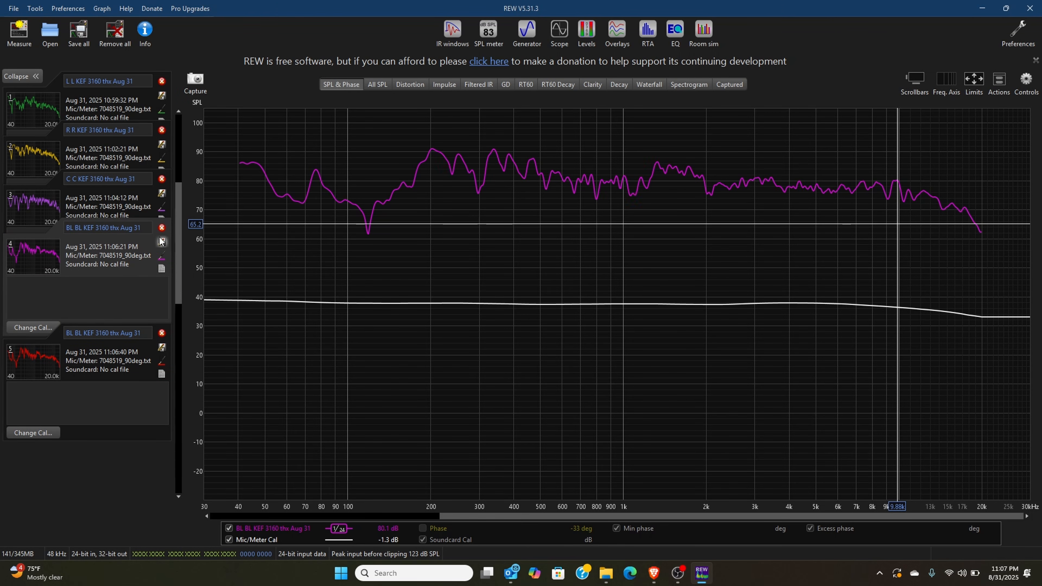
{"action": "left_click", "coordinate": [162, 228]}
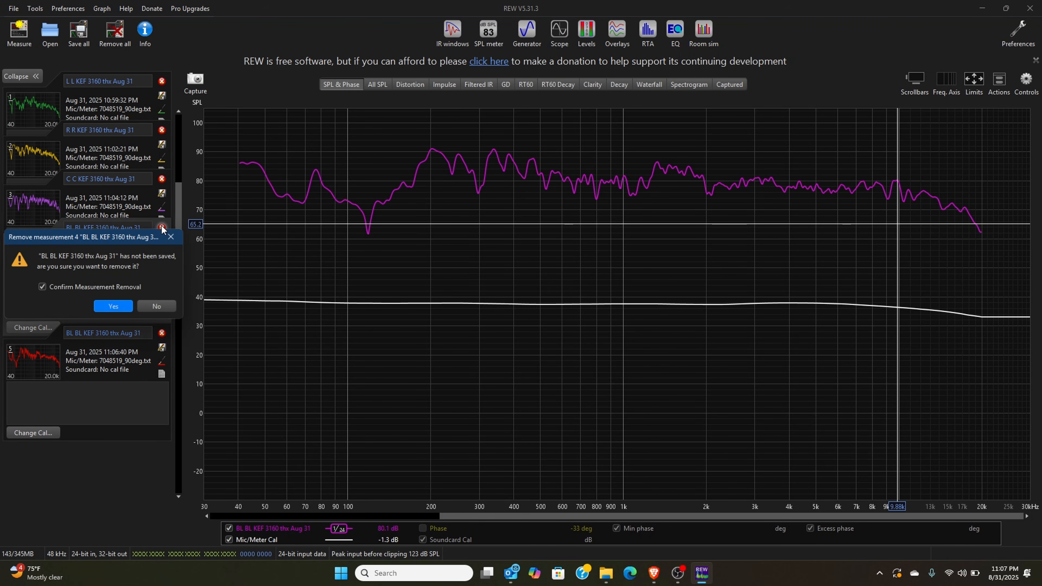
{"action": "left_click", "coordinate": [113, 306]}
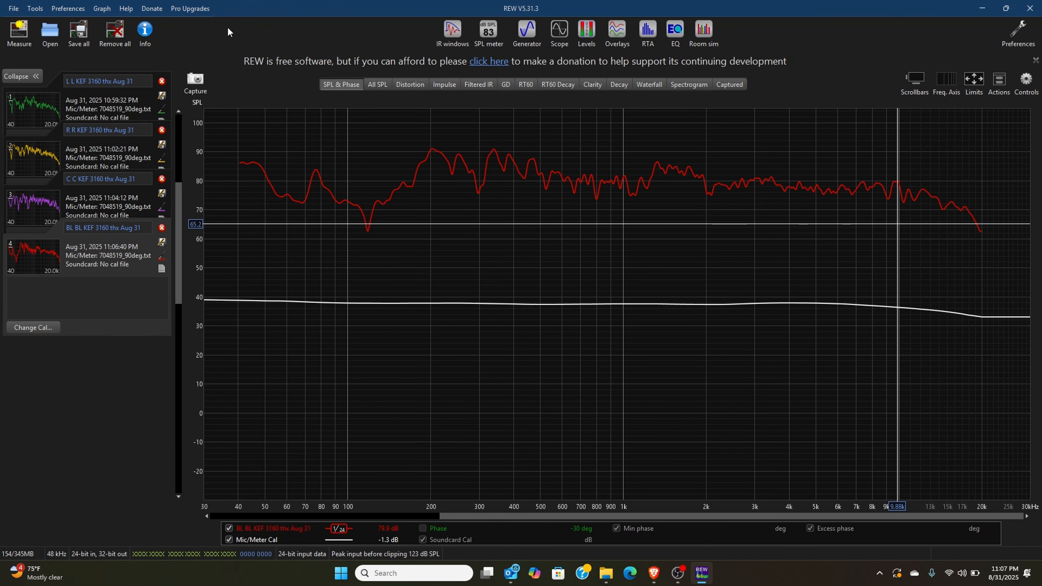
Step: Open a new measurement and change its name to BR KEF 3160 thx for the back right speaker
{"action": "key", "text": "ctrl+m"}
{"action": "left_click", "coordinate": [299, 139]}
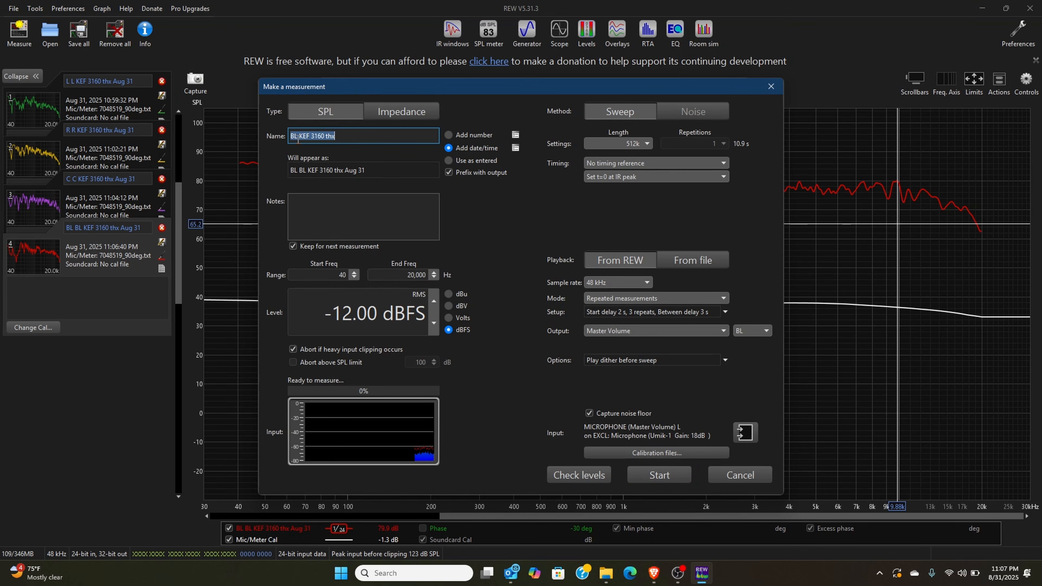
{"action": "left_click", "coordinate": [298, 137]}
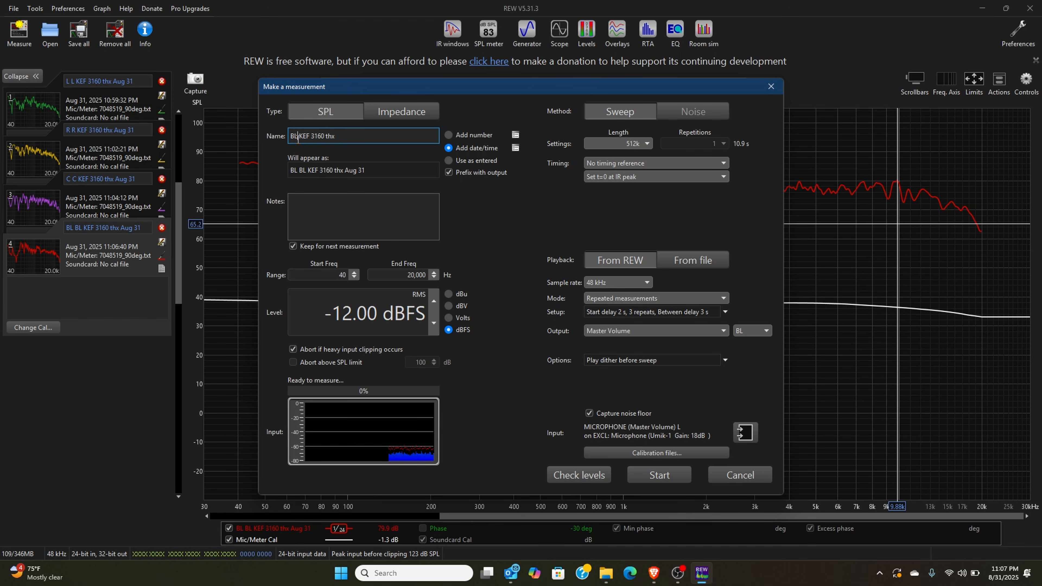
{"action": "key", "text": "BackSpace"}
{"action": "type", "text": "R"}
Step: Set the measurement output channel to BR and start the repeated back right speaker sweeps
{"action": "left_click", "coordinate": [765, 331]}
{"action": "left_click", "coordinate": [750, 405]}
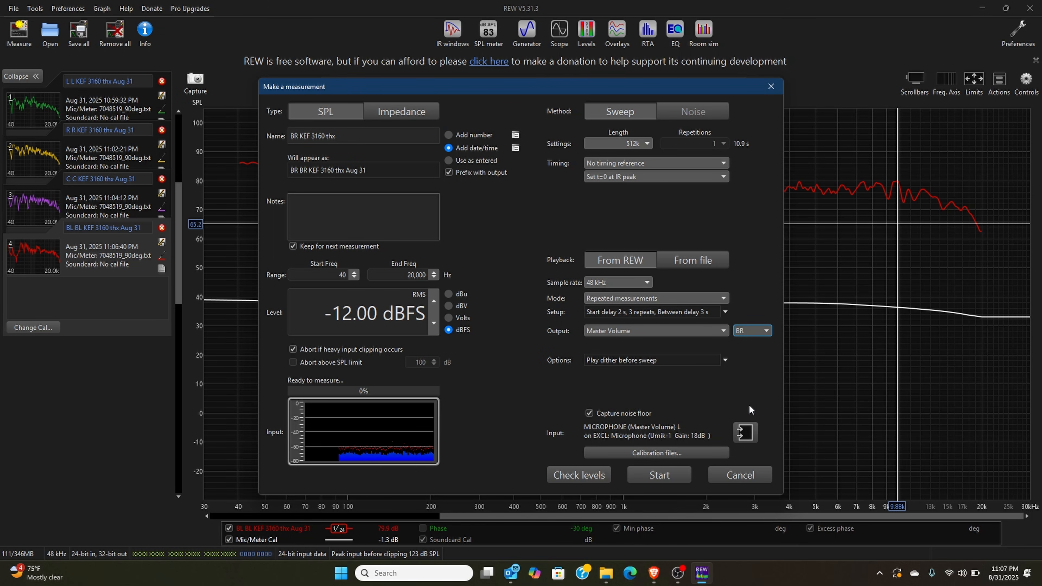
{"action": "left_click", "coordinate": [679, 475]}
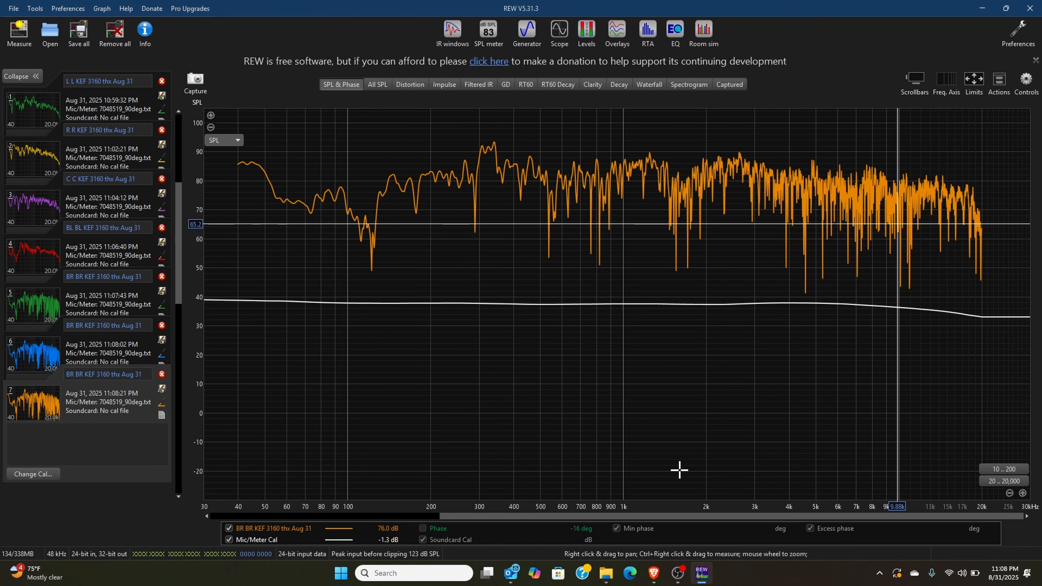
Step: Apply 1/24 octave smoothing to each of the three back right speaker measurements
{"action": "key", "text": "alt+8"}
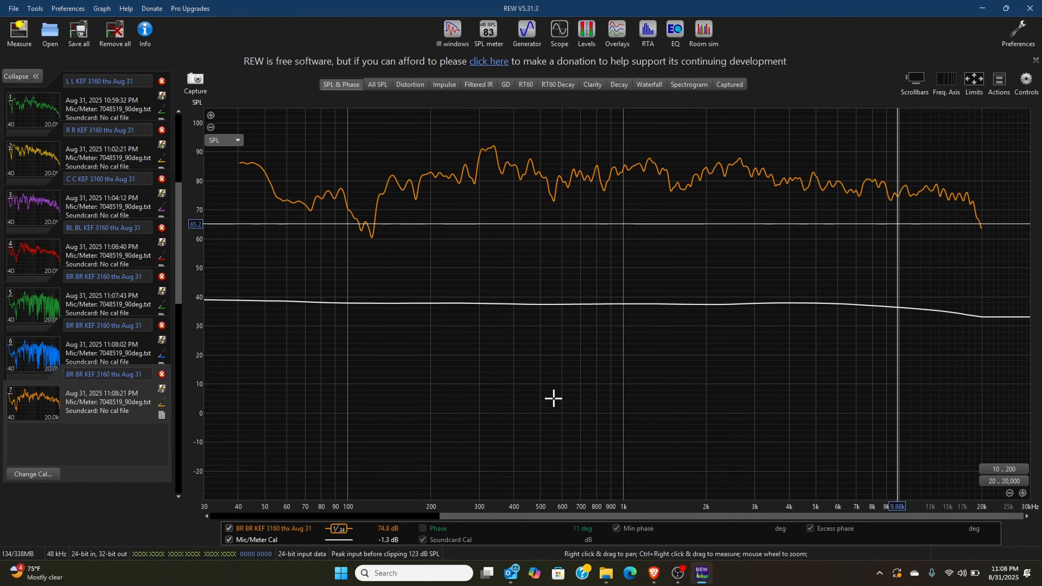
{"action": "left_click", "coordinate": [43, 350]}
{"action": "key", "text": "alt+8"}
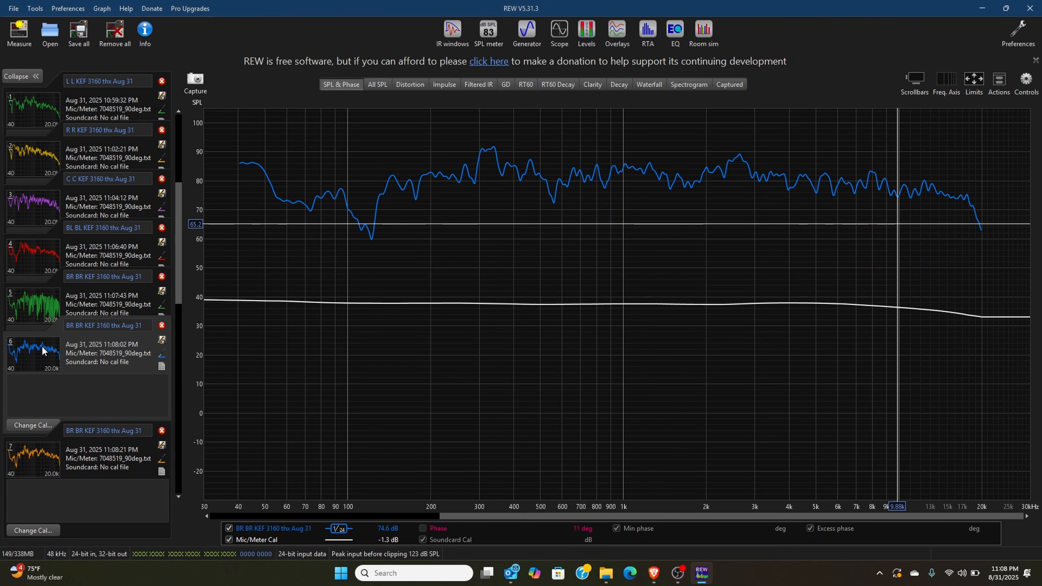
{"action": "left_click", "coordinate": [38, 304]}
{"action": "key", "text": "alt+8"}
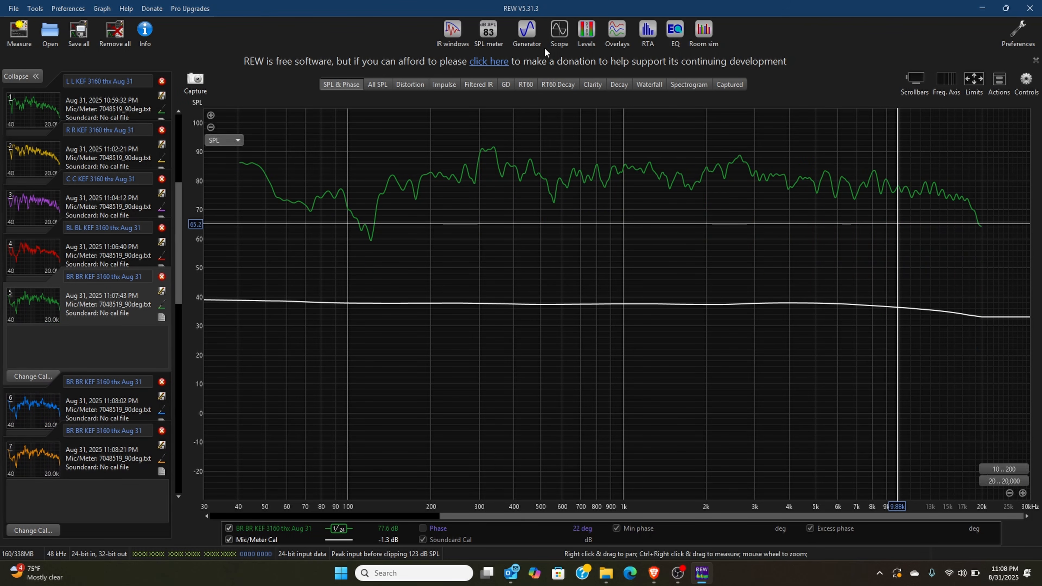
Step: Compare the three back right speaker traces in the full-size SPL overlay graph with the back left trace hidden
{"action": "left_click", "coordinate": [629, 33]}
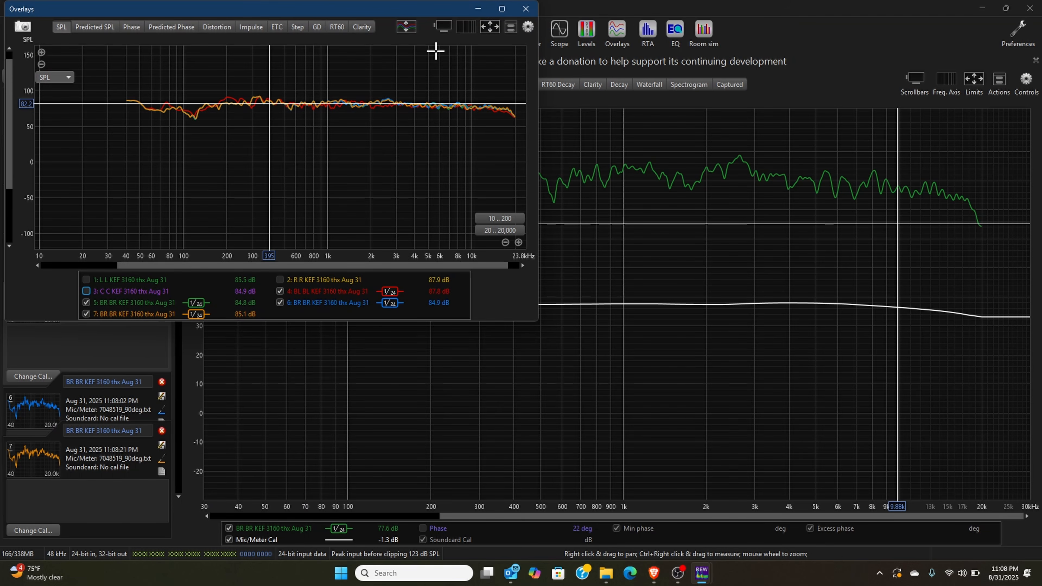
{"action": "left_click", "coordinate": [501, 9]}
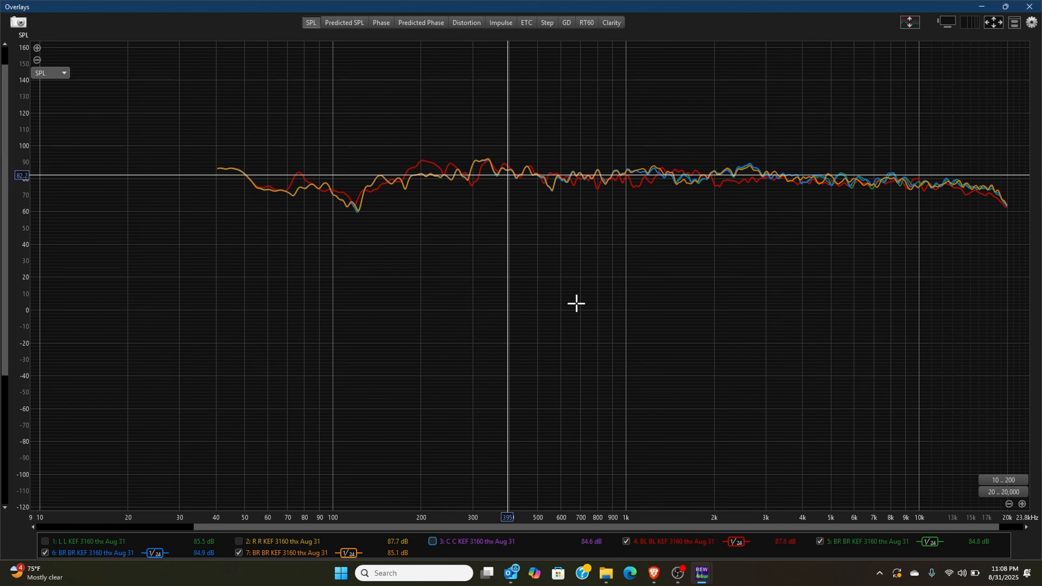
{"action": "left_click", "coordinate": [625, 541]}
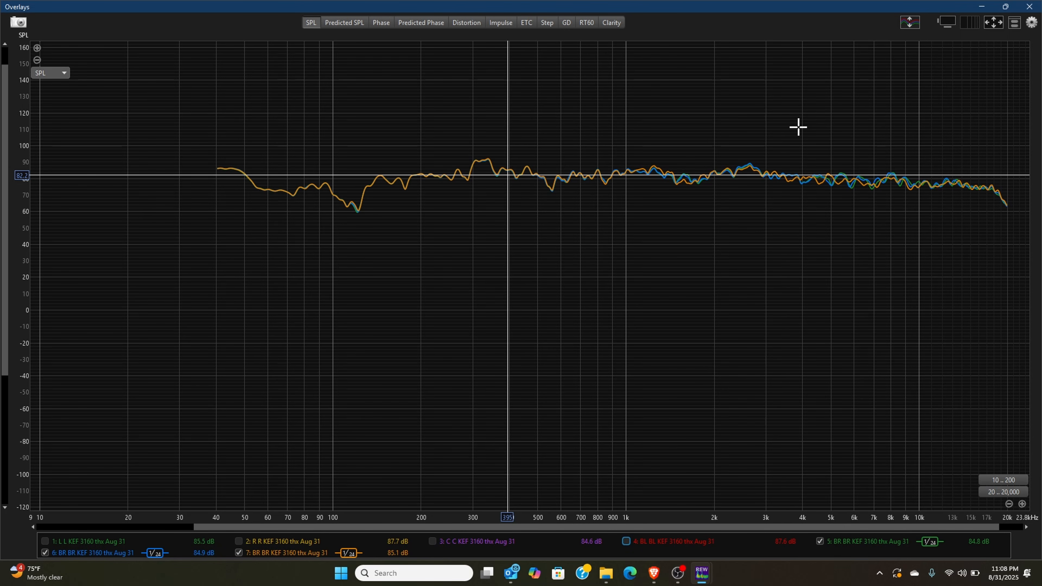
{"action": "left_click", "coordinate": [1030, 7]}
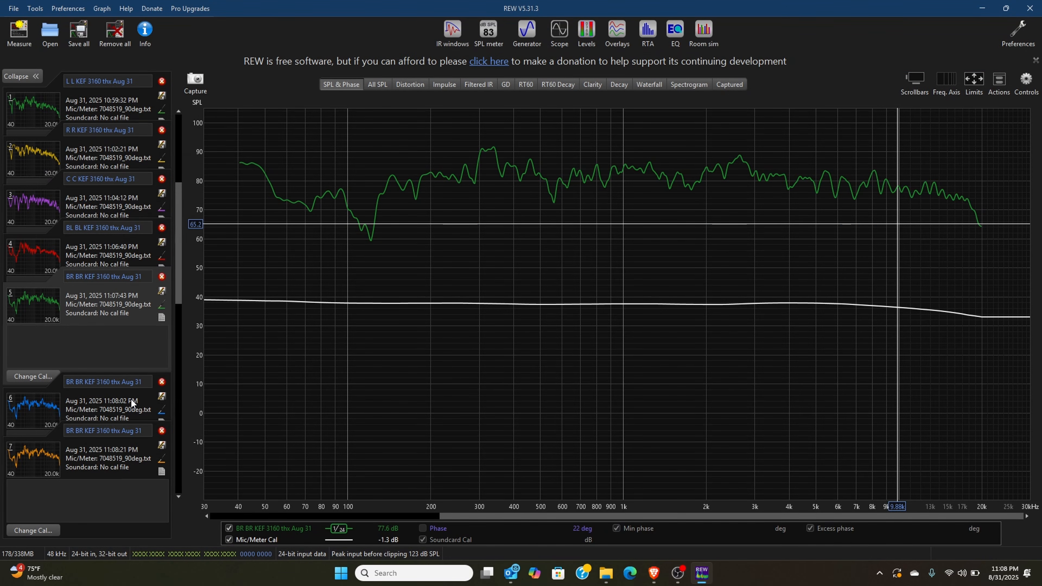
Step: Remove the third and first back right speaker measurements, keeping only the second one
{"action": "left_click", "coordinate": [162, 430]}
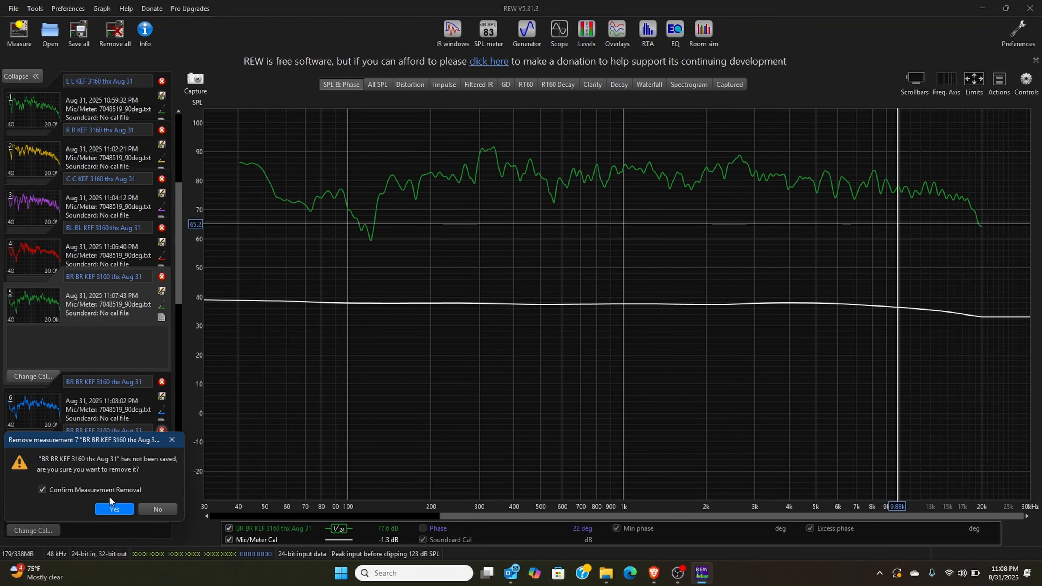
{"action": "left_click", "coordinate": [111, 508]}
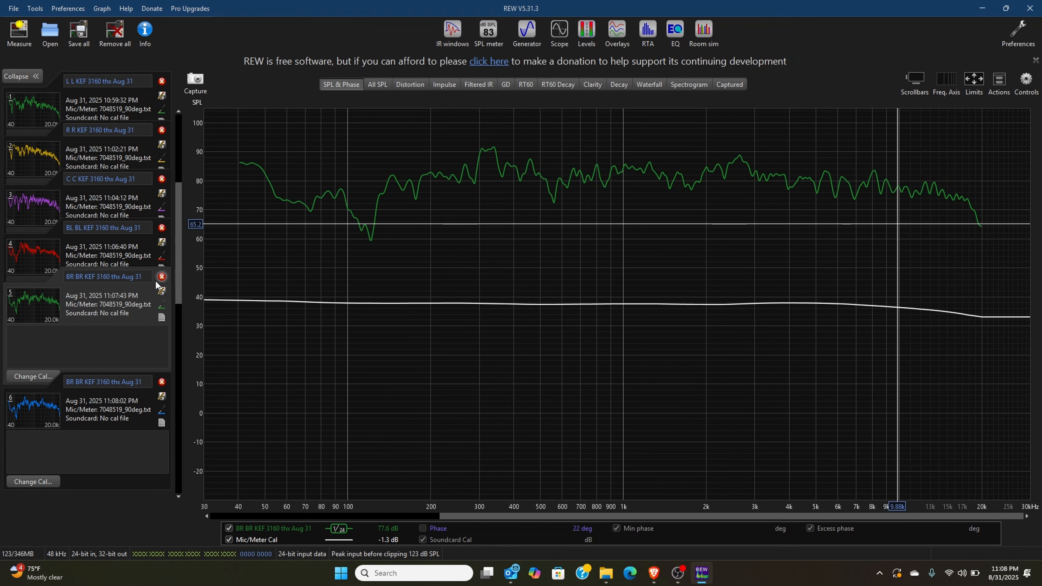
{"action": "left_click", "coordinate": [162, 277]}
{"action": "left_click", "coordinate": [129, 352]}
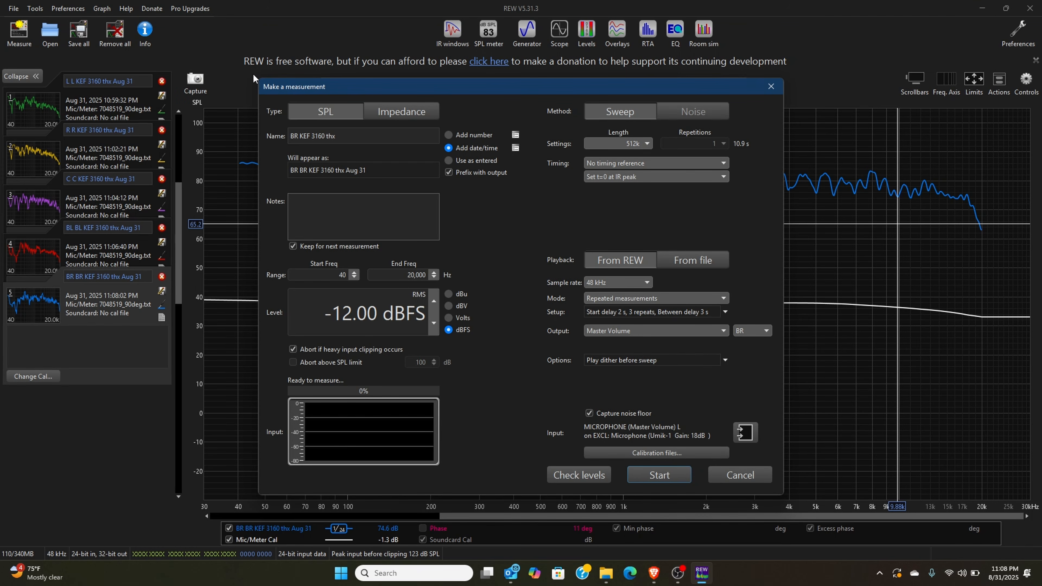
Step: Change the new measurement's name to SL KEF 3160 thx for the surround left speaker
{"action": "left_click", "coordinate": [298, 138]}
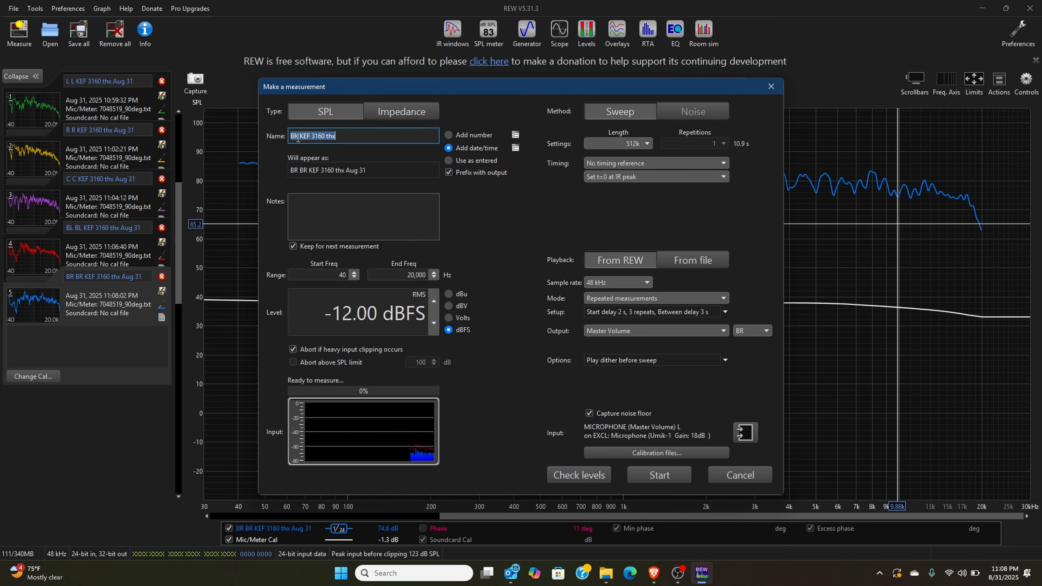
{"action": "key", "text": "End"}
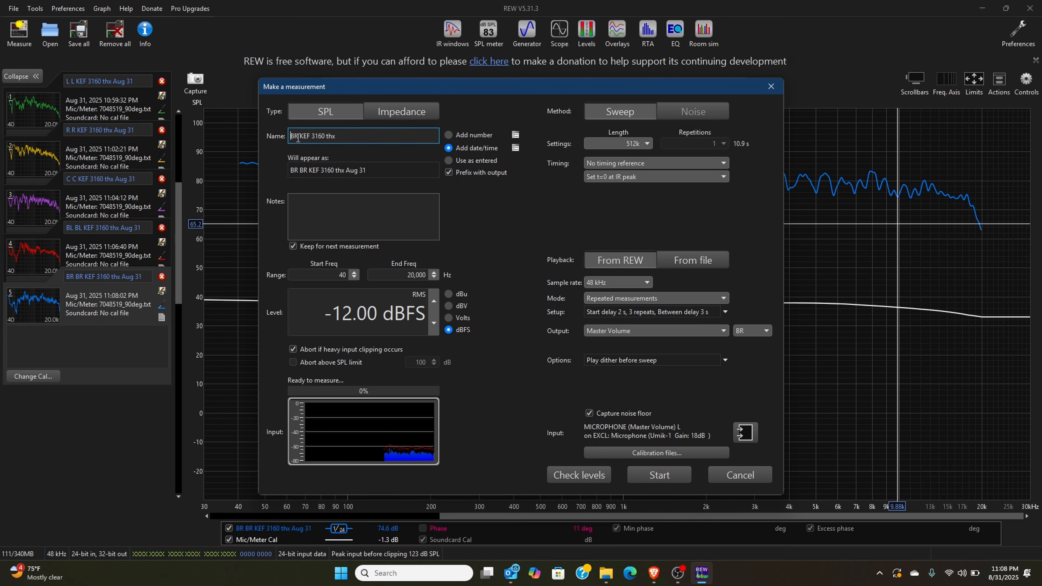
{"action": "left_click", "coordinate": [298, 138]}
{"action": "key", "text": "BackSpace"}
{"action": "key", "text": "BackSpace"}
{"action": "key", "text": "BackSpace"}
{"action": "type", "text": "SL"}
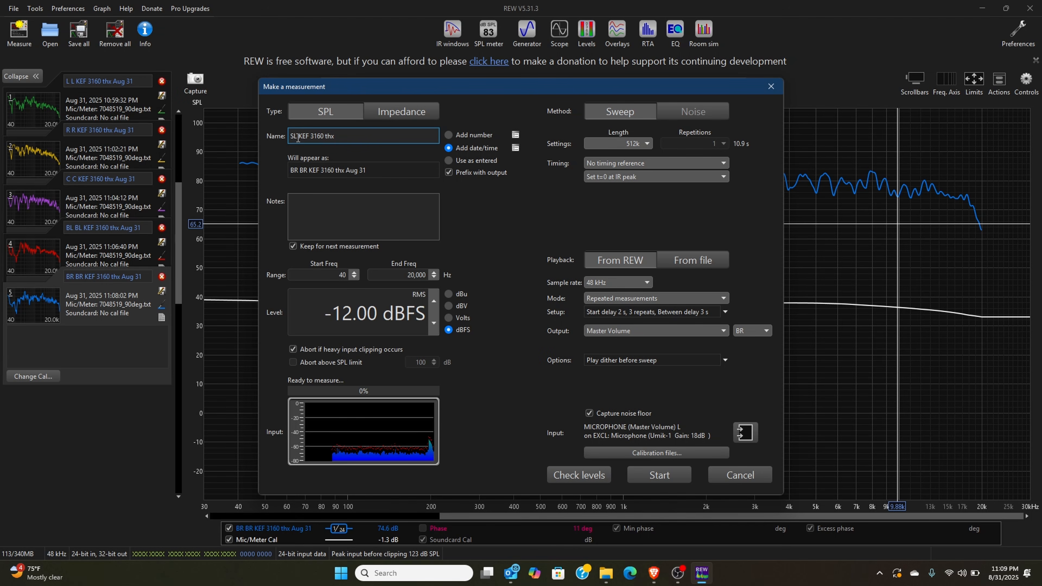
Step: Set the measurement output channel to SL and start the repeated surround left speaker sweeps
{"action": "left_click", "coordinate": [751, 331]}
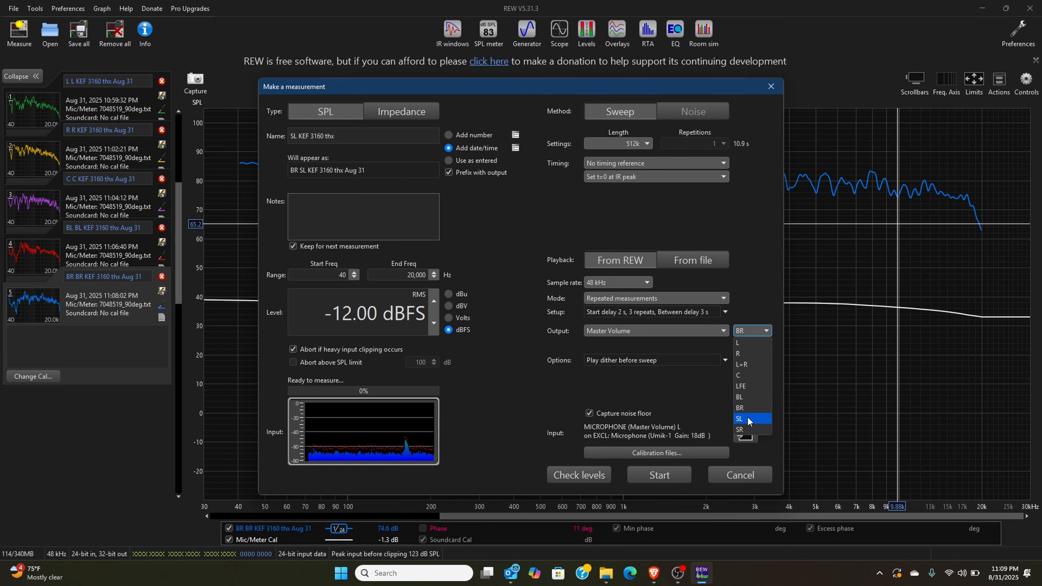
{"action": "left_click", "coordinate": [748, 418]}
{"action": "left_click", "coordinate": [671, 475]}
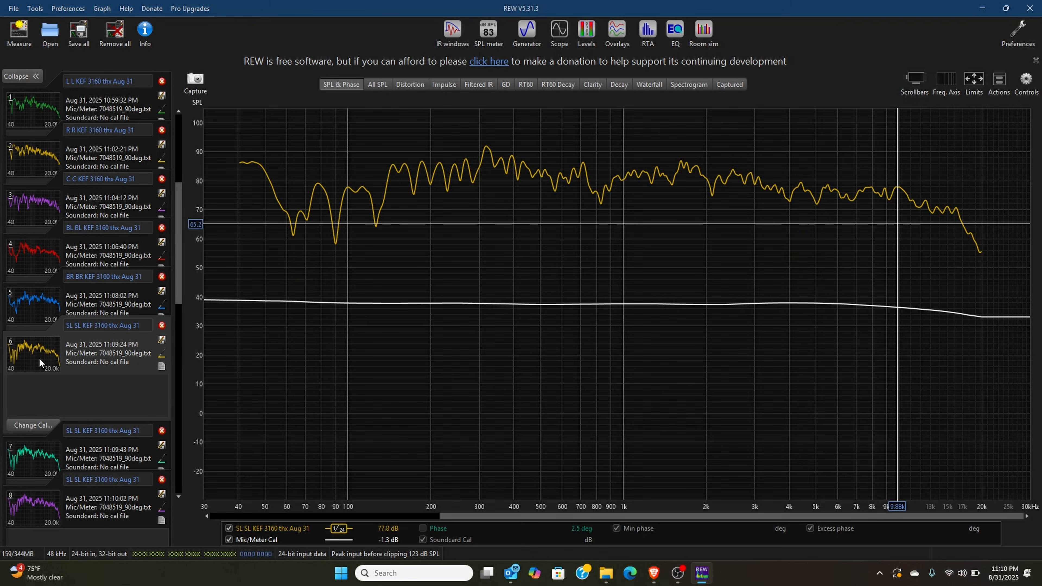
Step: Compare the three surround left traces in the full-size SPL overlay graph with the back right trace hidden
{"action": "left_click", "coordinate": [617, 32]}
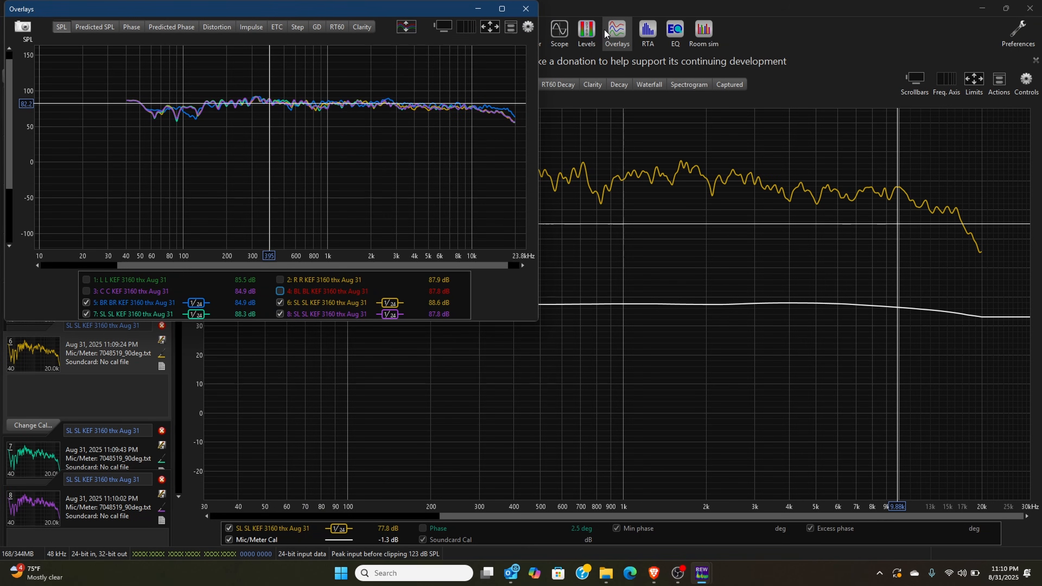
{"action": "left_click", "coordinate": [502, 8]}
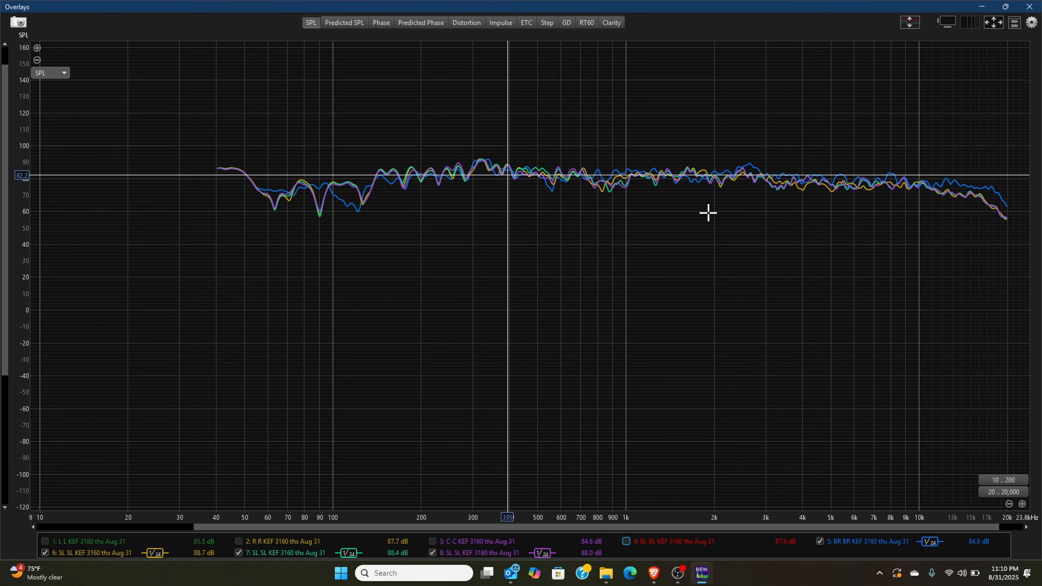
{"action": "left_click", "coordinate": [820, 541]}
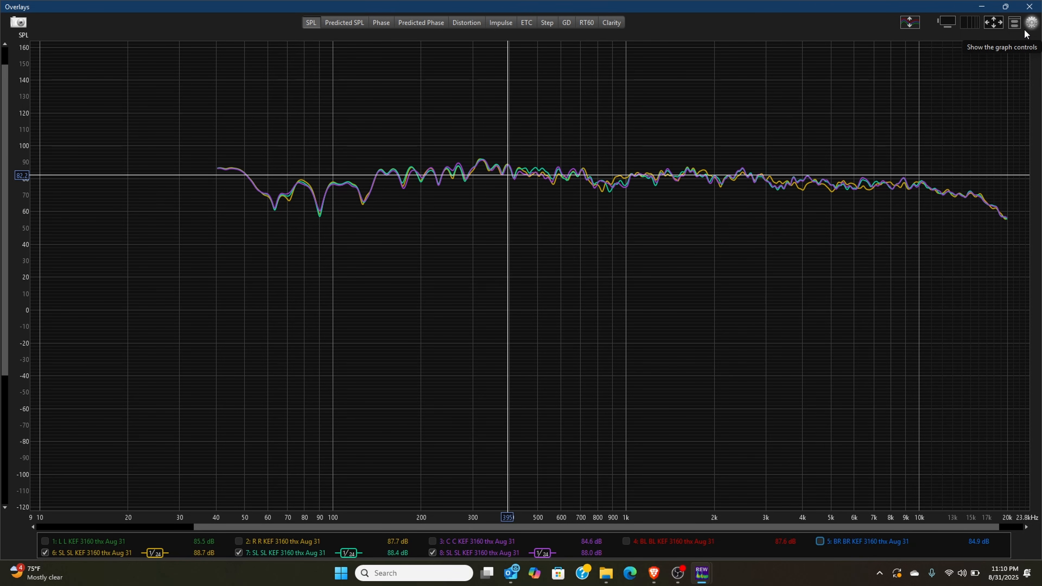
{"action": "left_click", "coordinate": [1029, 7]}
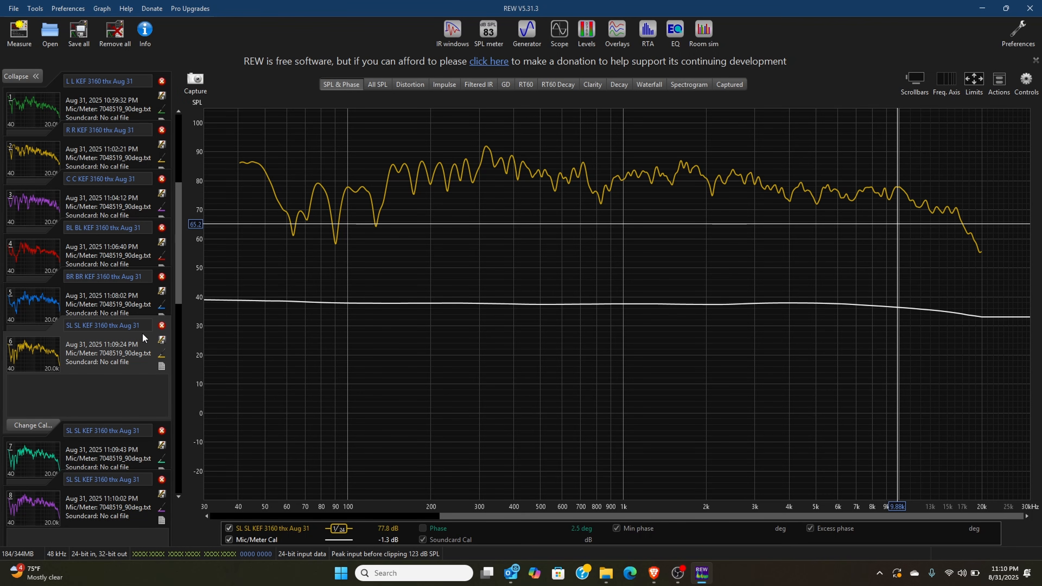
Step: Remove the first and third surround left speaker measurements, keeping only the second one
{"action": "left_click", "coordinate": [162, 327]}
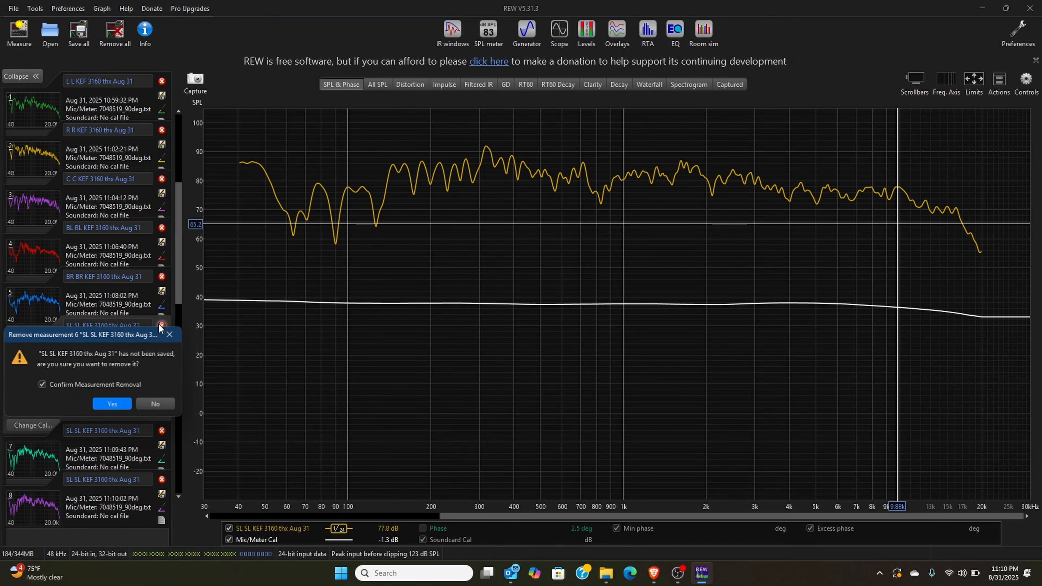
{"action": "left_click", "coordinate": [111, 404]}
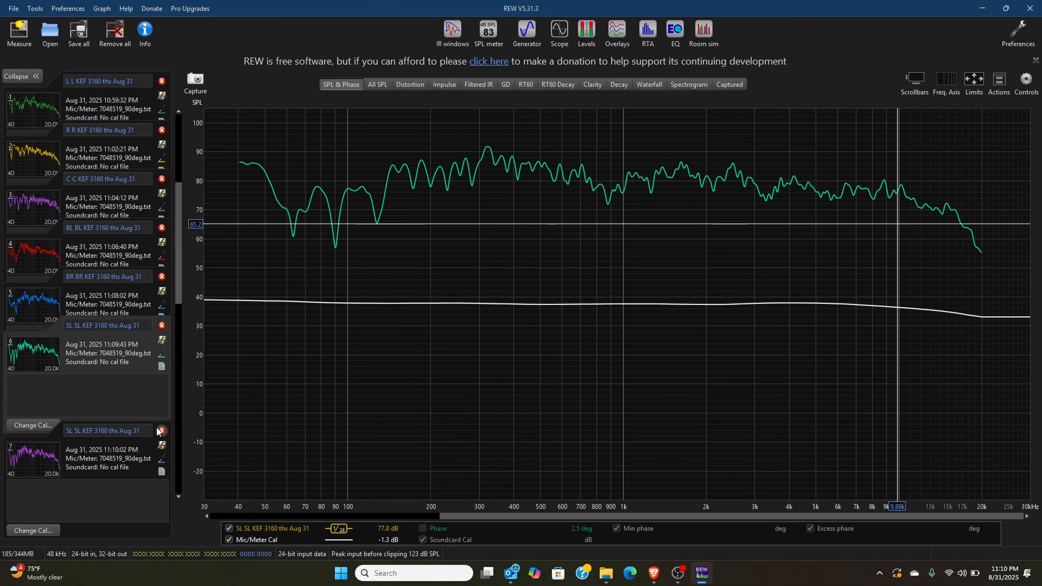
{"action": "left_click", "coordinate": [162, 431]}
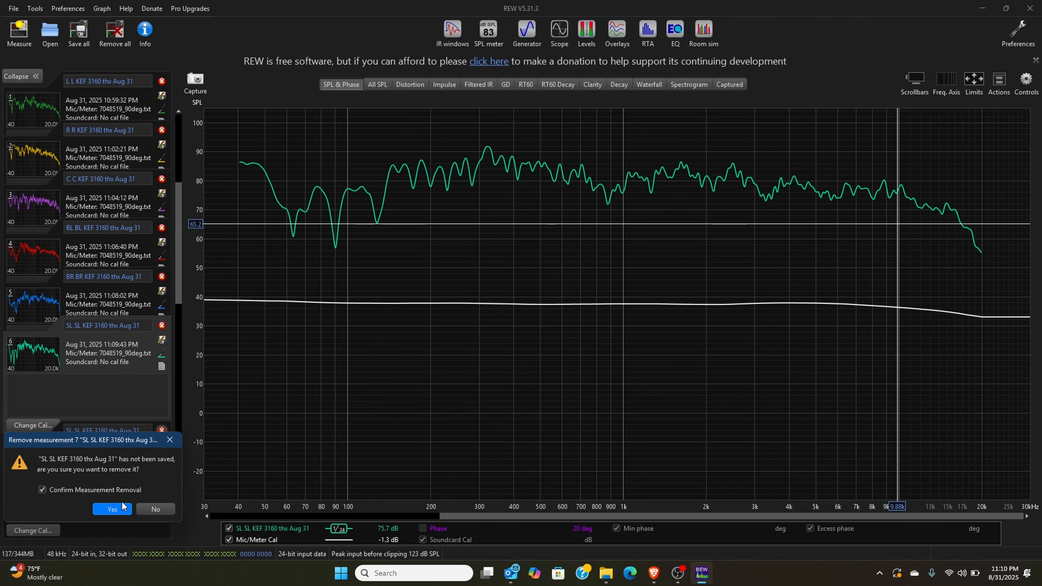
{"action": "left_click", "coordinate": [113, 509]}
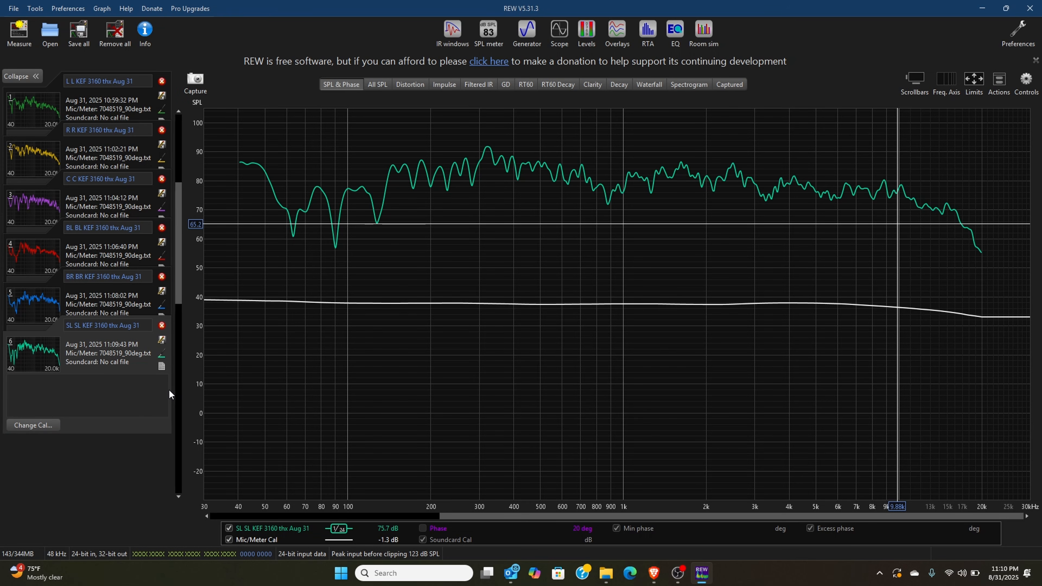
Step: Open a new measurement and change its name to SR KEF 3160 thx for the surround right speaker
{"action": "key", "text": "ctrl+shift+m"}
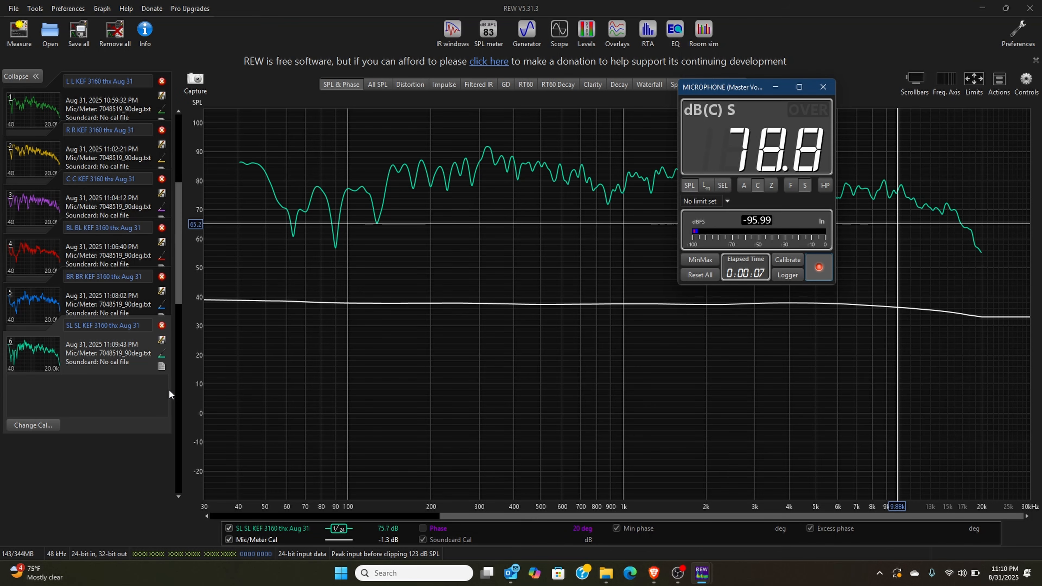
{"action": "left_click", "coordinate": [823, 87]}
{"action": "key", "text": "ctrl+m"}
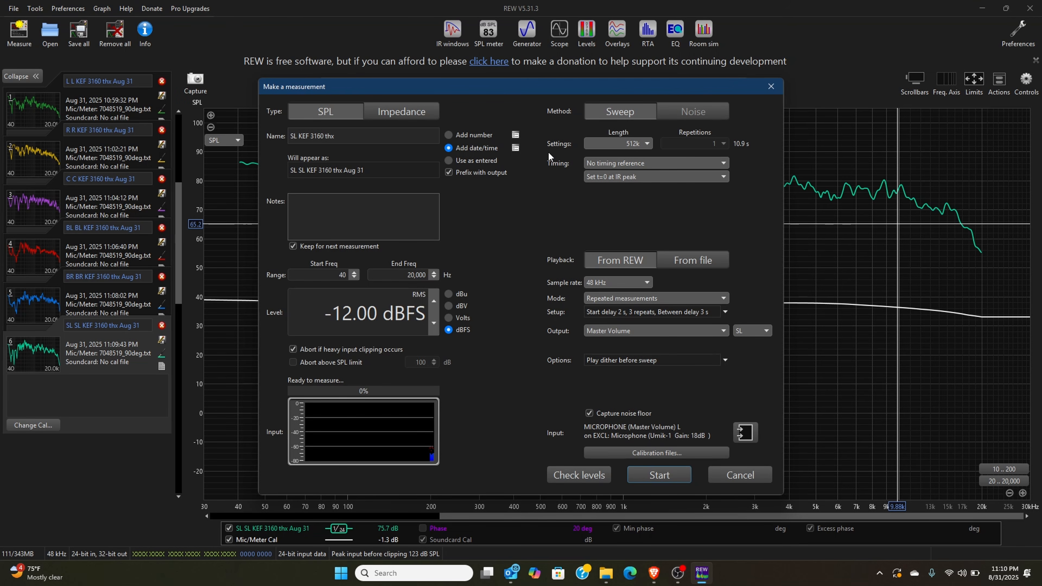
{"action": "double_click", "coordinate": [297, 130]}
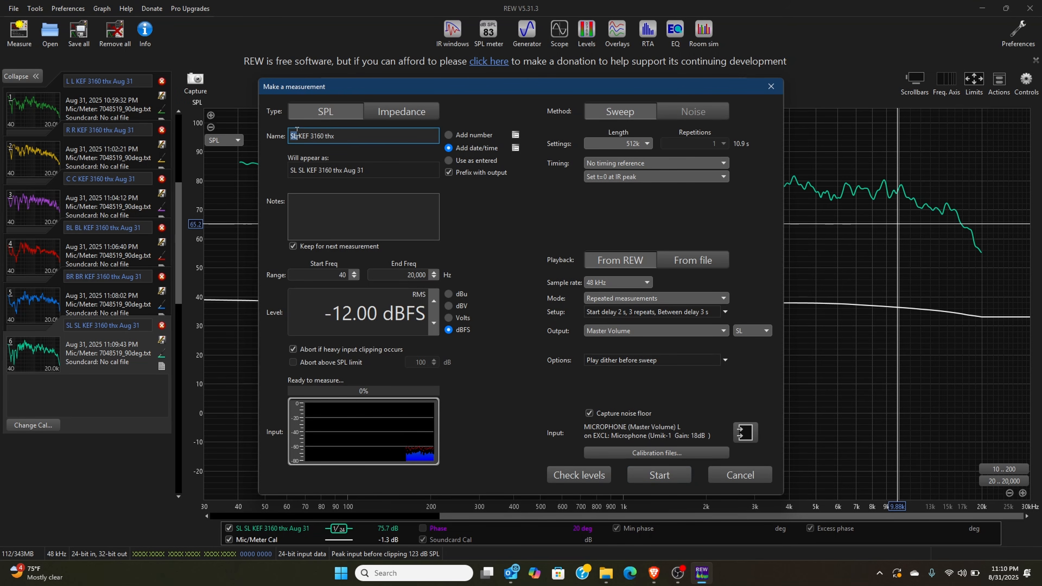
{"action": "left_click", "coordinate": [297, 131]}
{"action": "type", "text": "R"}
{"action": "key", "text": "Left"}
{"action": "key", "text": "BackSpace"}
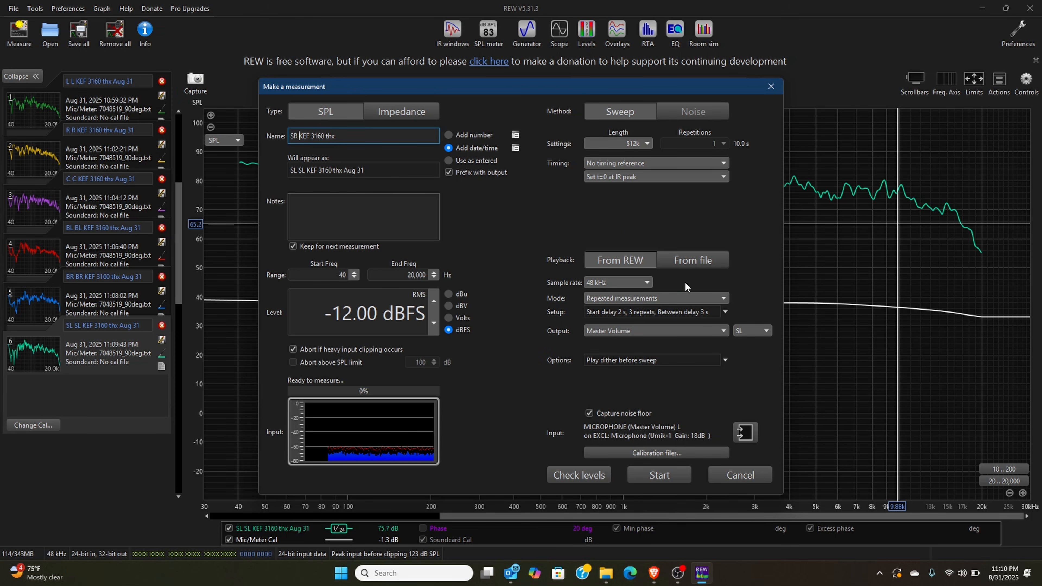
Step: Set the measurement output channel to SR and start the repeated surround right speaker sweeps
{"action": "left_click", "coordinate": [754, 331]}
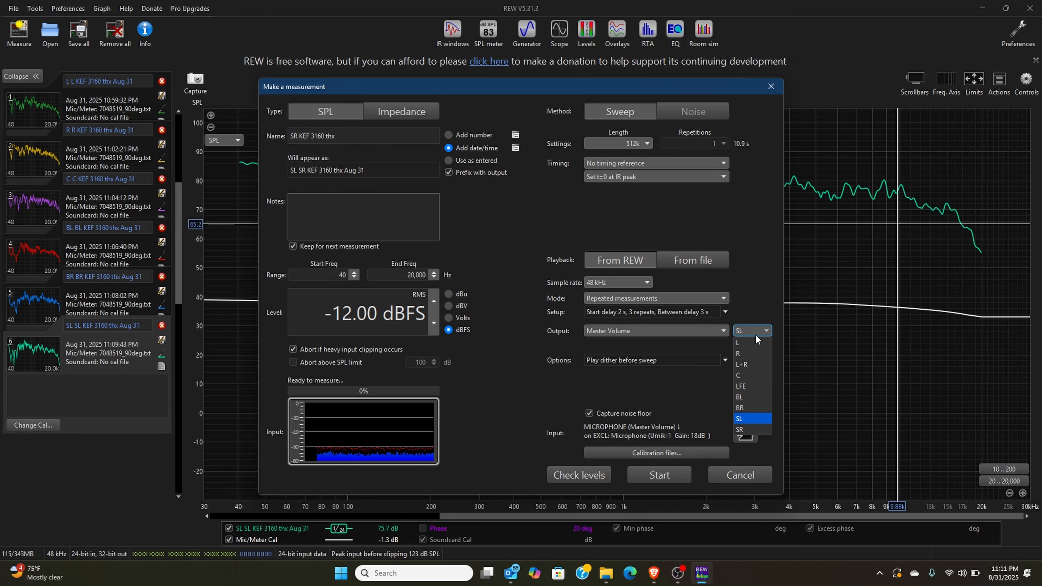
{"action": "left_click", "coordinate": [747, 429]}
{"action": "left_click", "coordinate": [674, 473]}
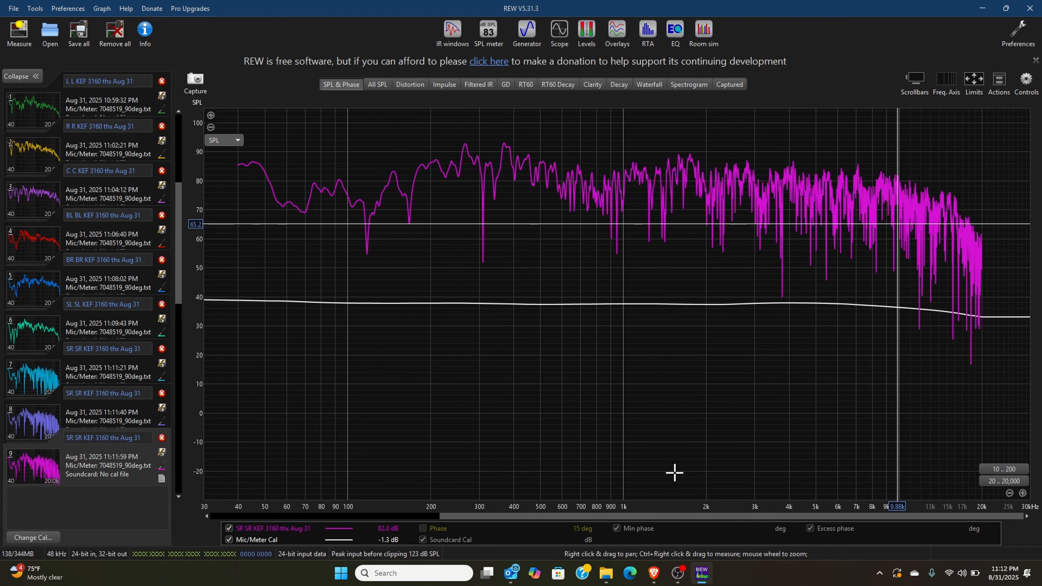
Step: Apply 1/24 octave smoothing to each of the three surround right speaker measurements
{"action": "key", "text": "alt+2"}
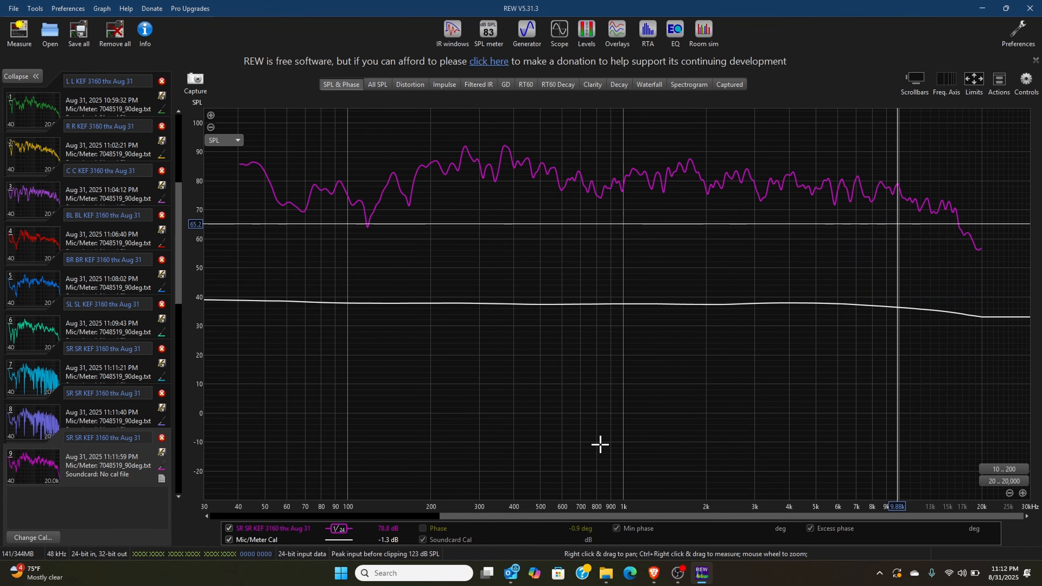
{"action": "left_click", "coordinate": [55, 427]}
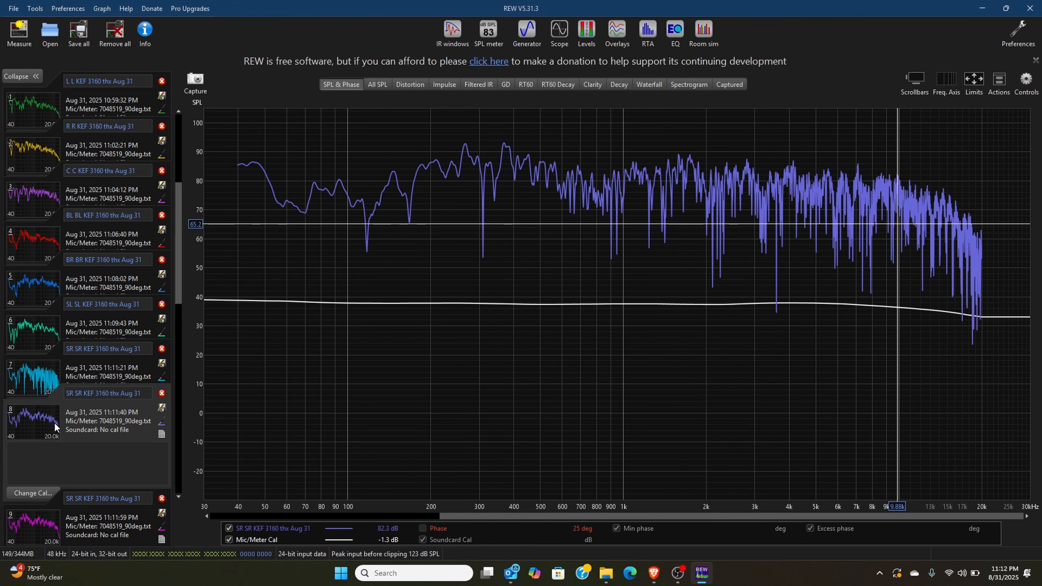
{"action": "key", "text": "alt+2"}
{"action": "left_click", "coordinate": [49, 374]}
{"action": "key", "text": "alt+2"}
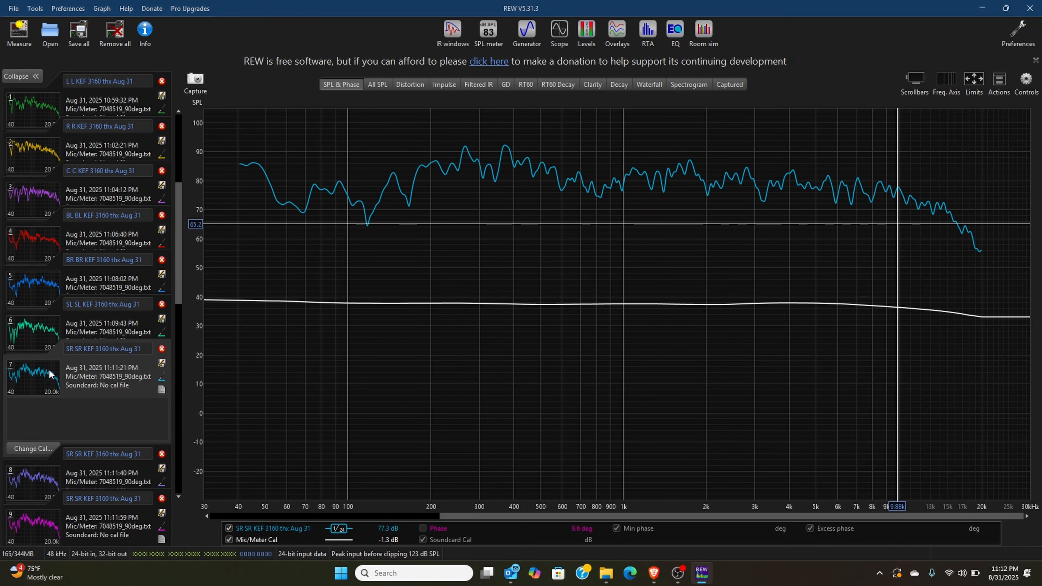
Step: Compare the three surround right sweeps in an enlarged overlay graph with the surround left trace hidden
{"action": "left_click", "coordinate": [616, 30]}
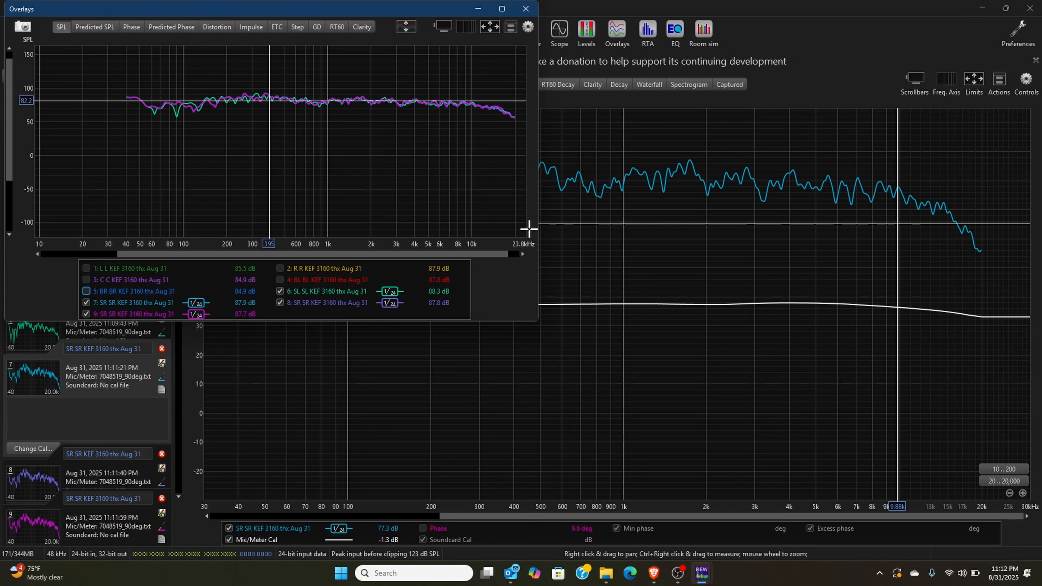
{"action": "double_click", "coordinate": [497, 2]}
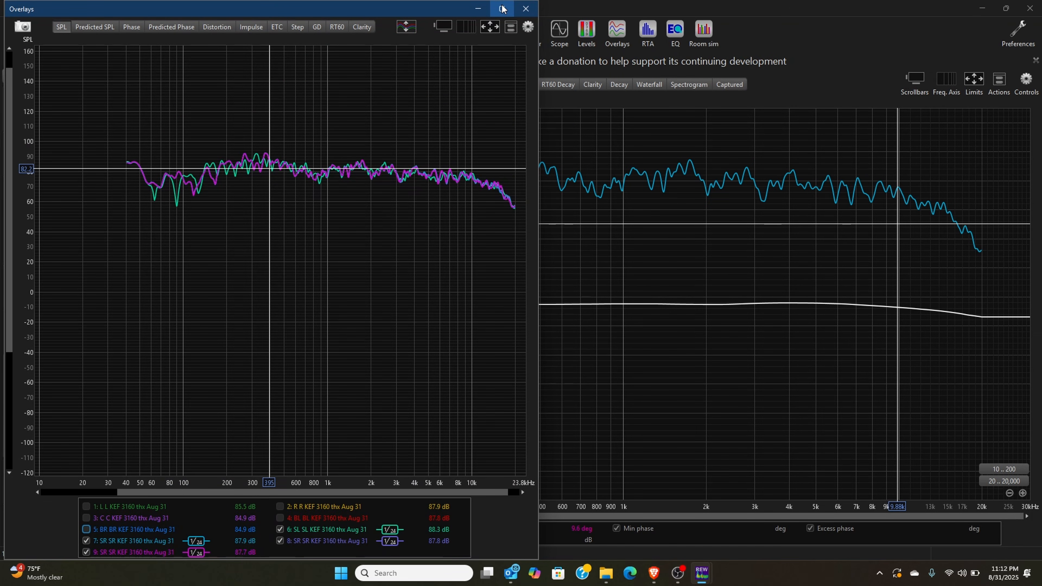
{"action": "left_click", "coordinate": [503, 9]}
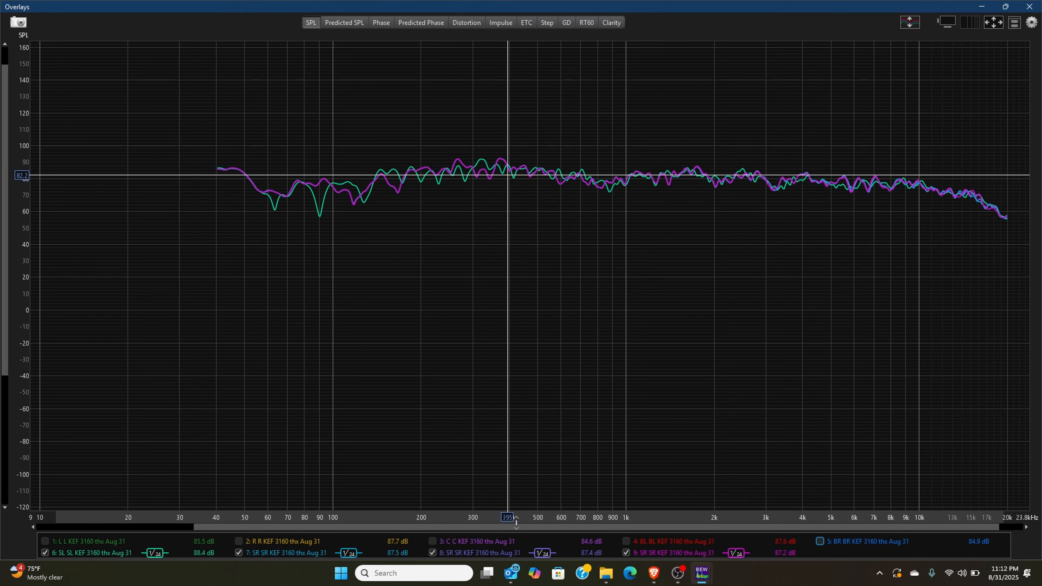
{"action": "left_click", "coordinate": [45, 552]}
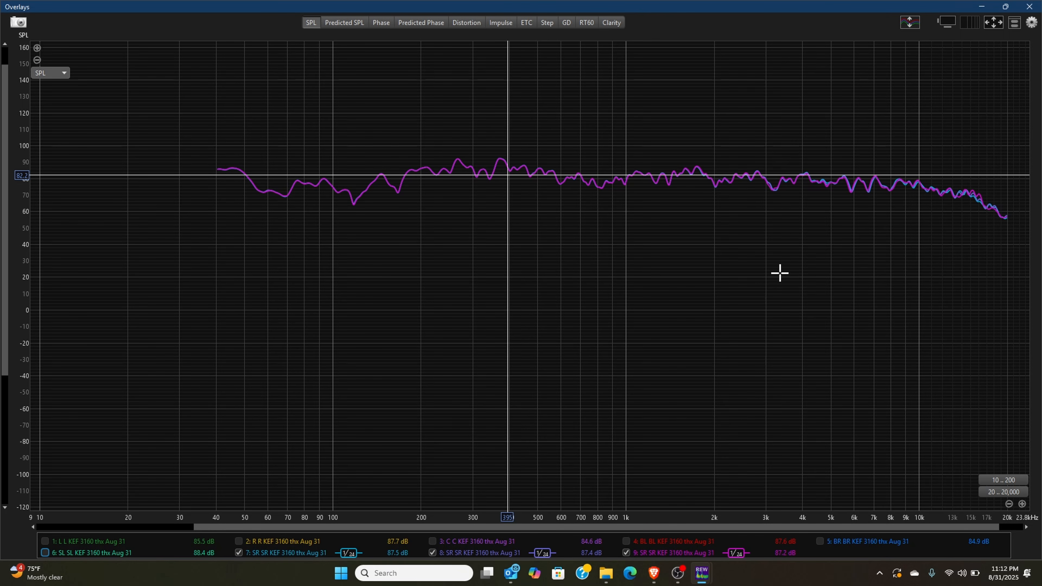
{"action": "left_click", "coordinate": [1029, 7]}
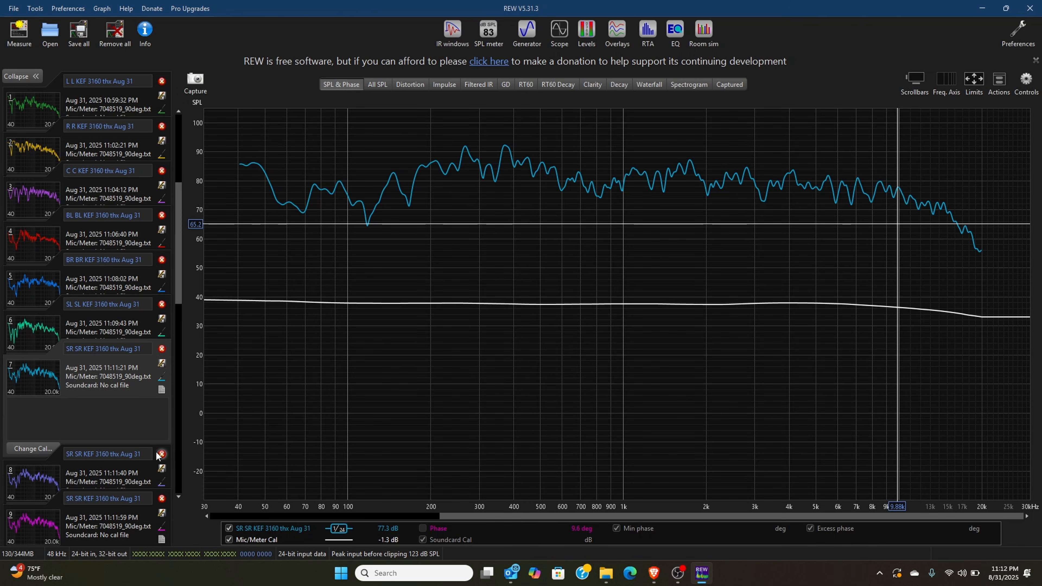
Step: Remove the third and first surround right speaker measurements, keeping only the second one
{"action": "left_click", "coordinate": [161, 499]}
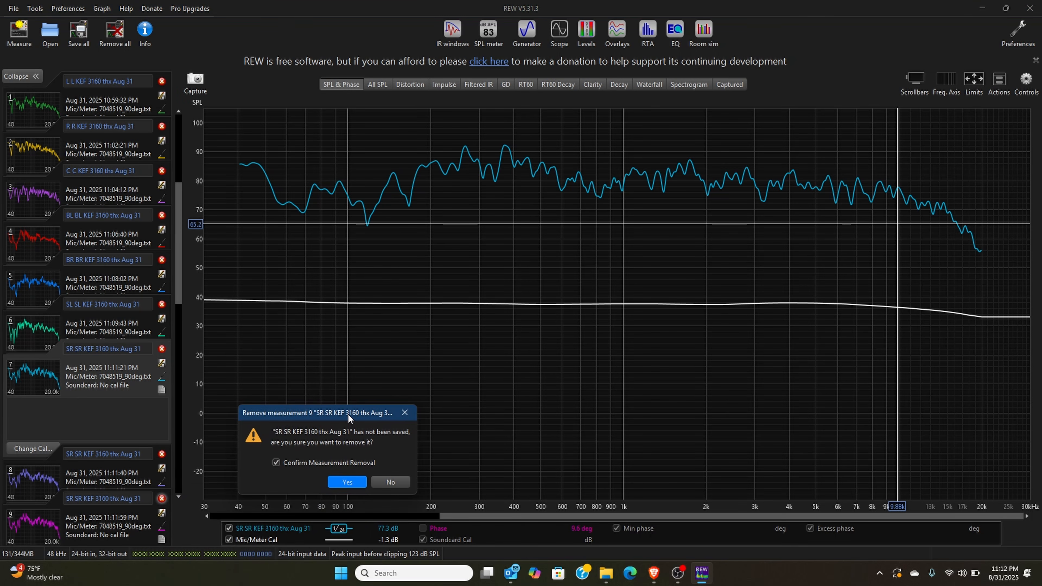
{"action": "left_click", "coordinate": [351, 481]}
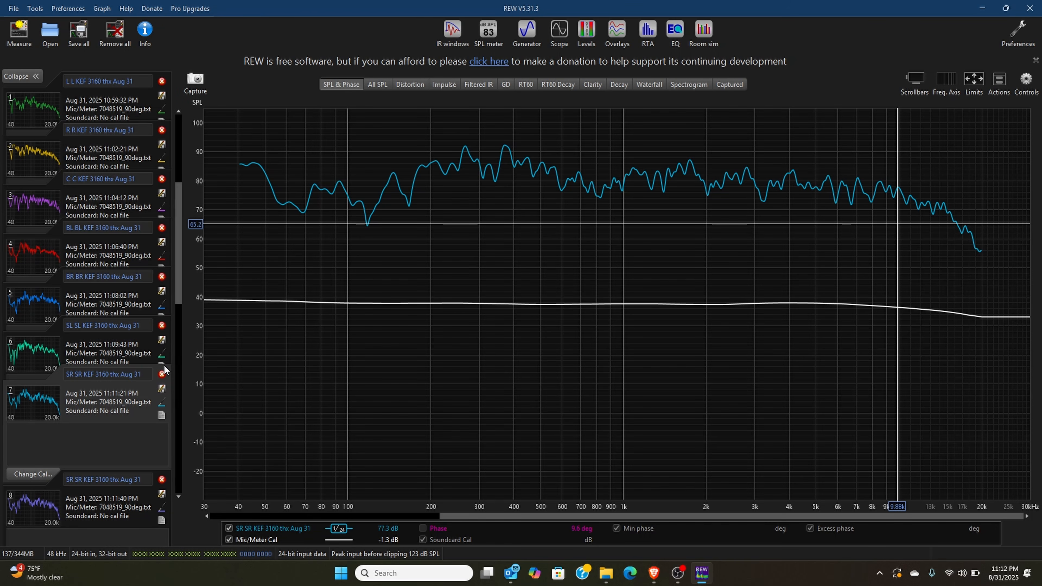
{"action": "left_click", "coordinate": [162, 374]}
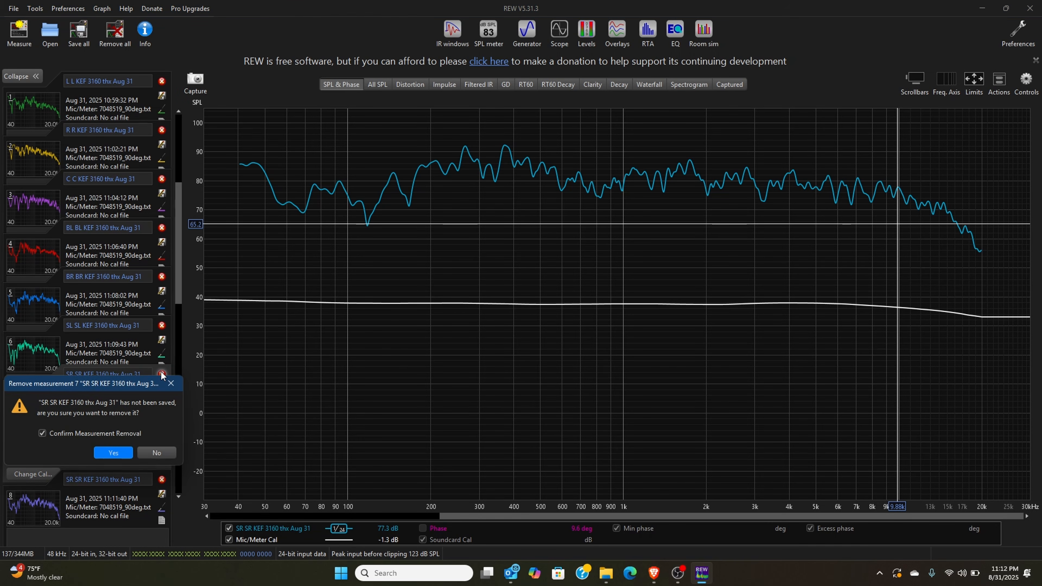
{"action": "left_click", "coordinate": [115, 450]}
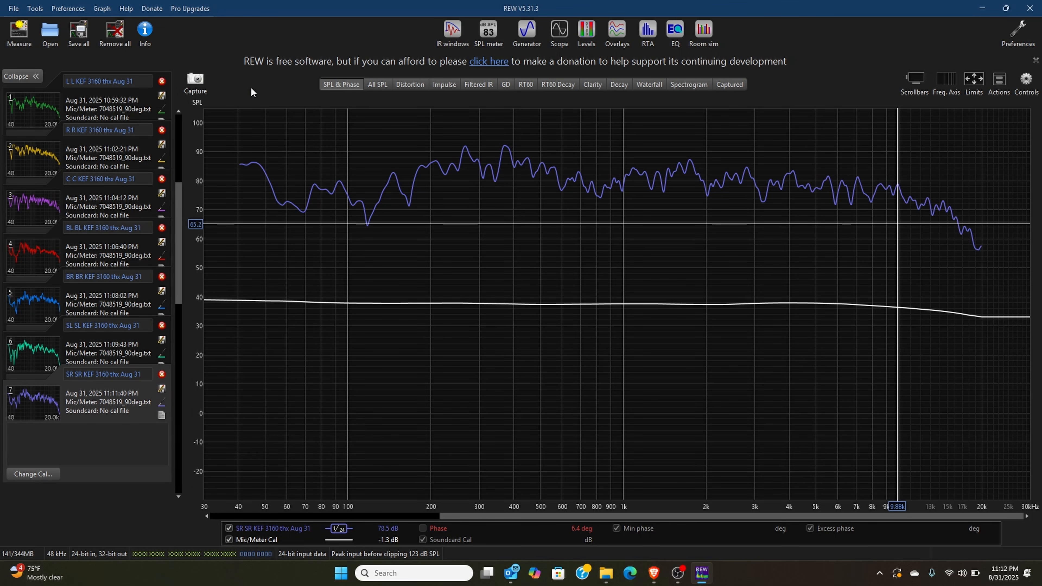
Step: Open a new measurement and change its name to sub REL 12" HT1205 for the subwoofer
{"action": "key", "text": "ctrl+m"}
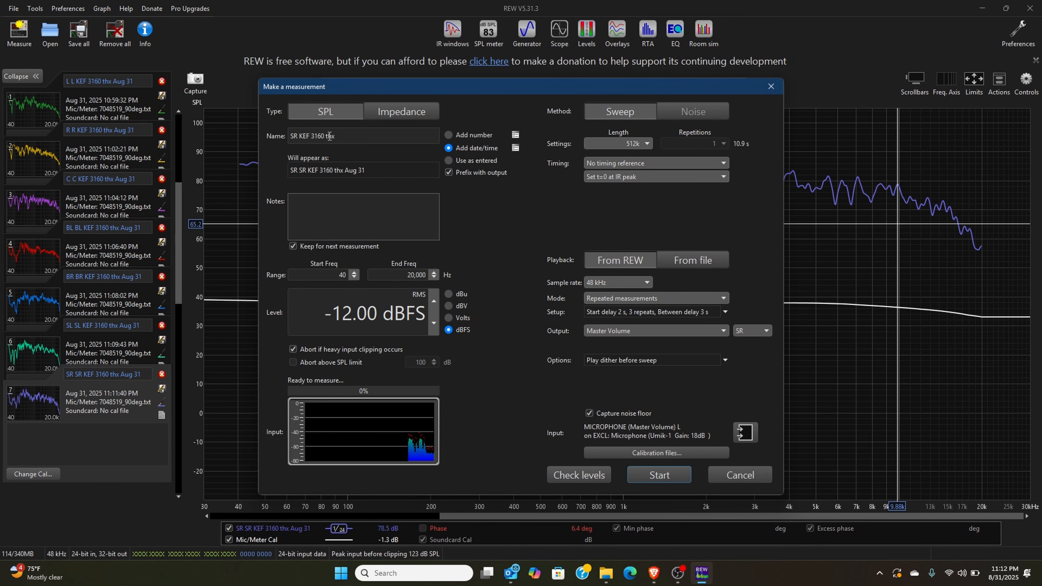
{"action": "triple_click", "coordinate": [296, 135]}
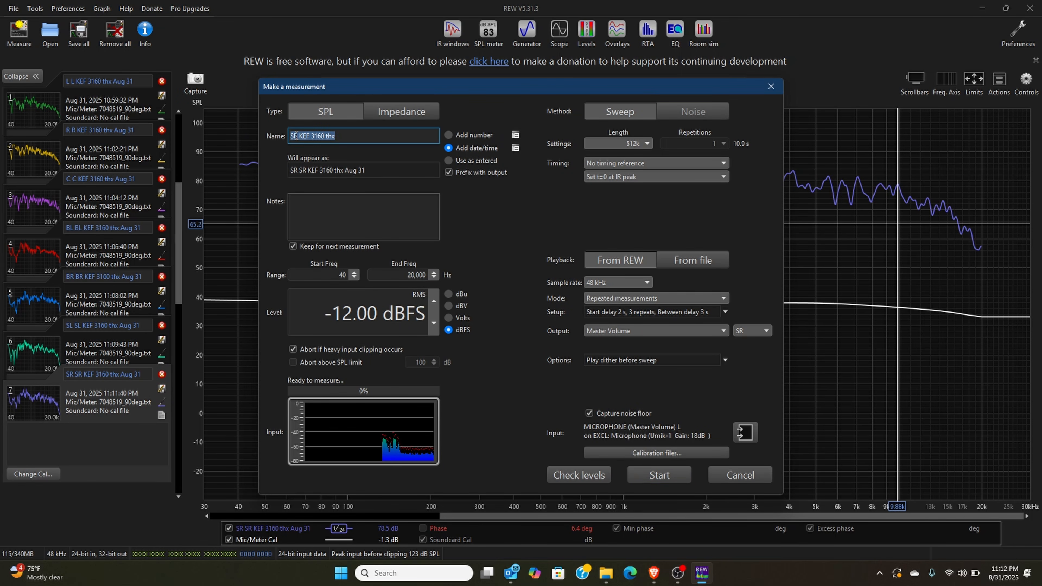
{"action": "left_click", "coordinate": [295, 135]}
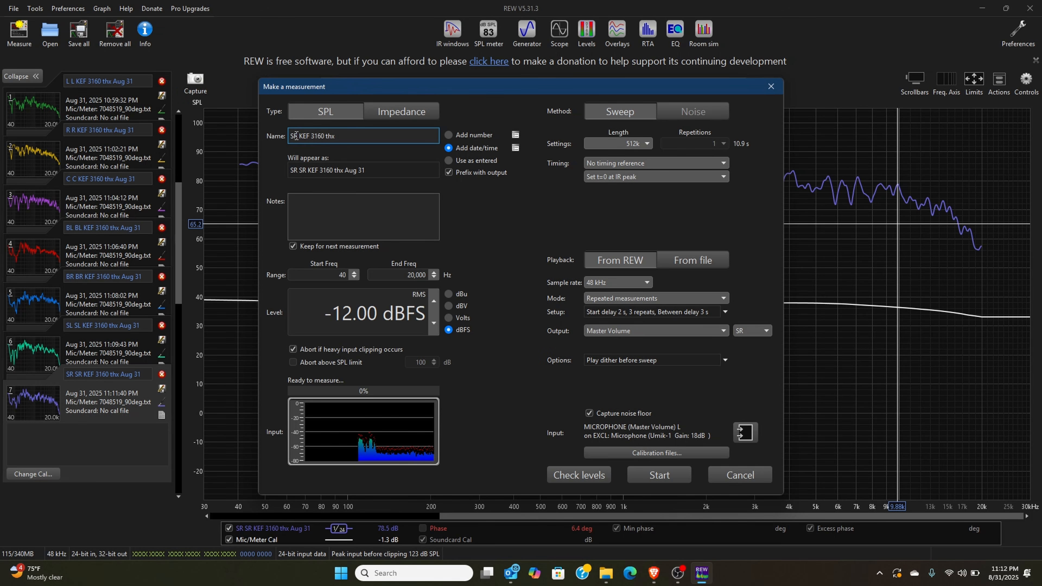
{"action": "key", "text": "BackSpace"}
{"action": "key", "text": "BackSpace"}
{"action": "key", "text": "BackSpace"}
{"action": "key", "text": "BackSpace"}
{"action": "key", "text": "BackSpace"}
{"action": "key", "text": "BackSpace"}
{"action": "key", "text": "BackSpace"}
{"action": "key", "text": "BackSpace"}
{"action": "key", "text": "BackSpace"}
{"action": "key", "text": "BackSpace"}
{"action": "key", "text": "BackSpace"}
{"action": "key", "text": "BackSpace"}
{"action": "key", "text": "BackSpace"}
{"action": "key", "text": "BackSpace"}
{"action": "key", "text": "BackSpace"}
{"action": "key", "text": "Caps_Lock"}
{"action": "type", "text": "sub"}
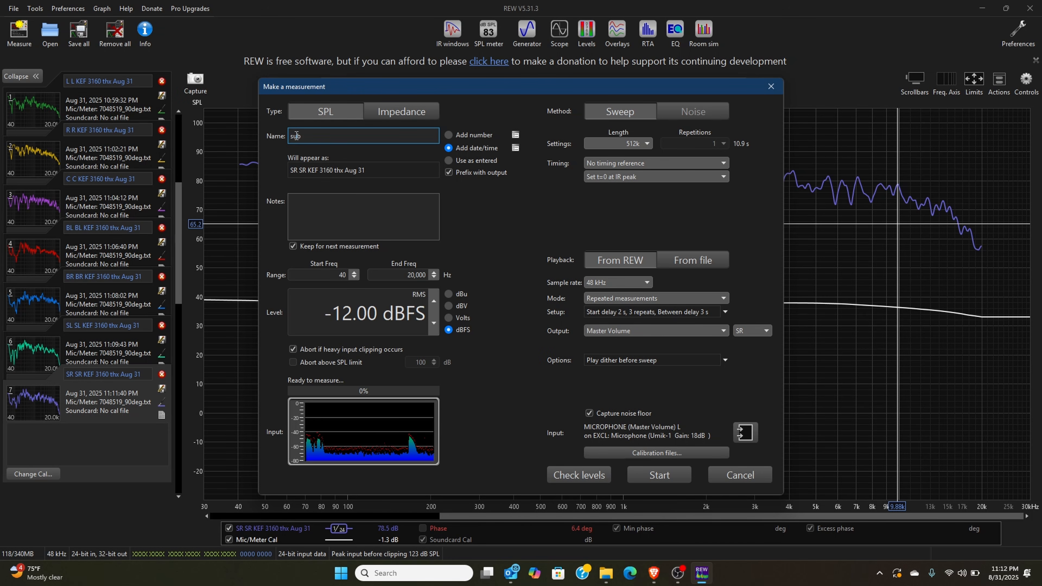
{"action": "key", "text": "Caps_Lock"}
{"action": "type", "text": "REL "}
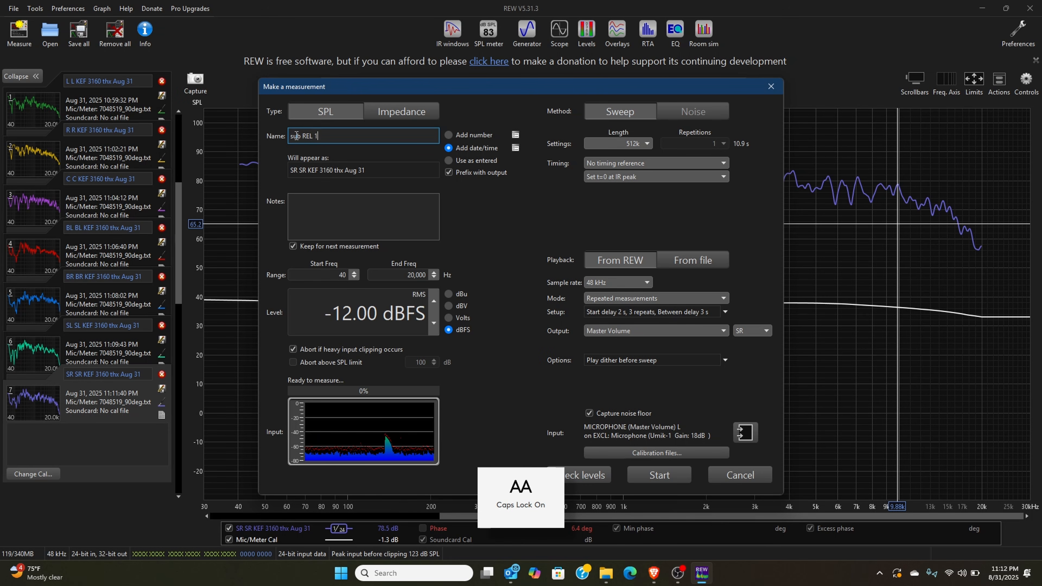
{"action": "type", "text": "1205"}
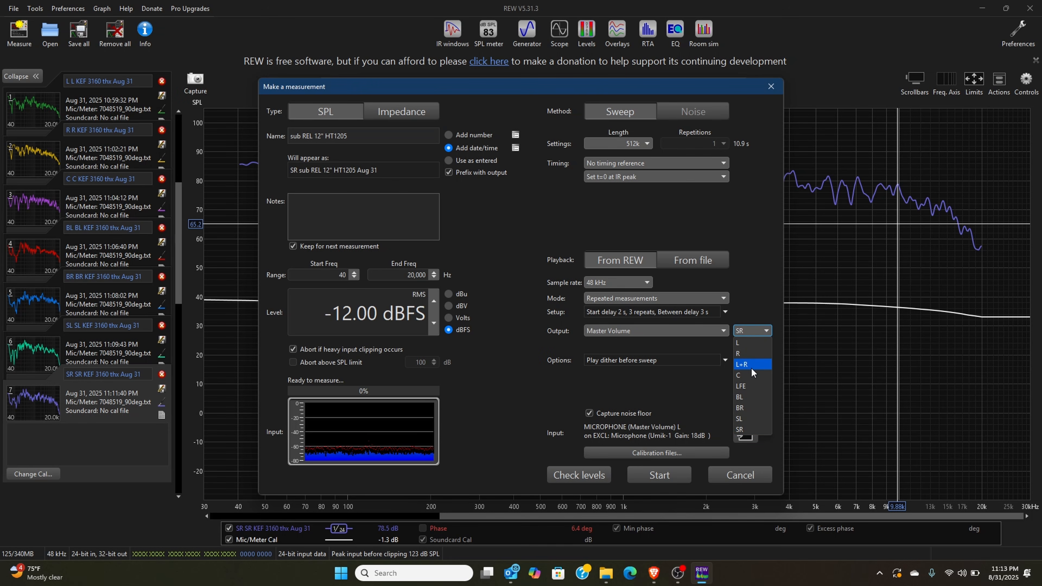
Step: Set the measurement output channel to LFE, start the repeated subwoofer sweeps and cancel the run
{"action": "left_click", "coordinate": [745, 387]}
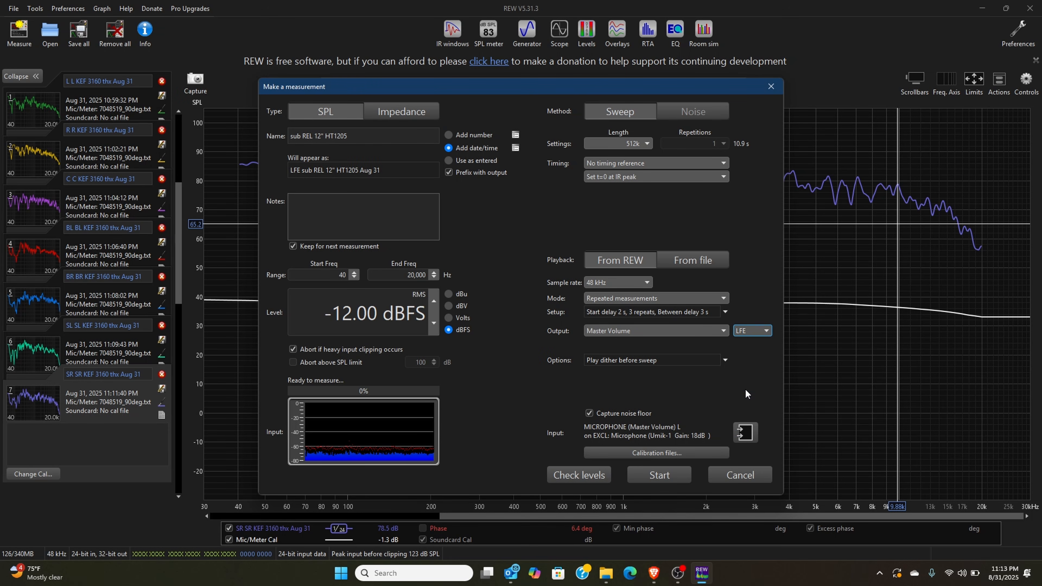
{"action": "left_click", "coordinate": [650, 473]}
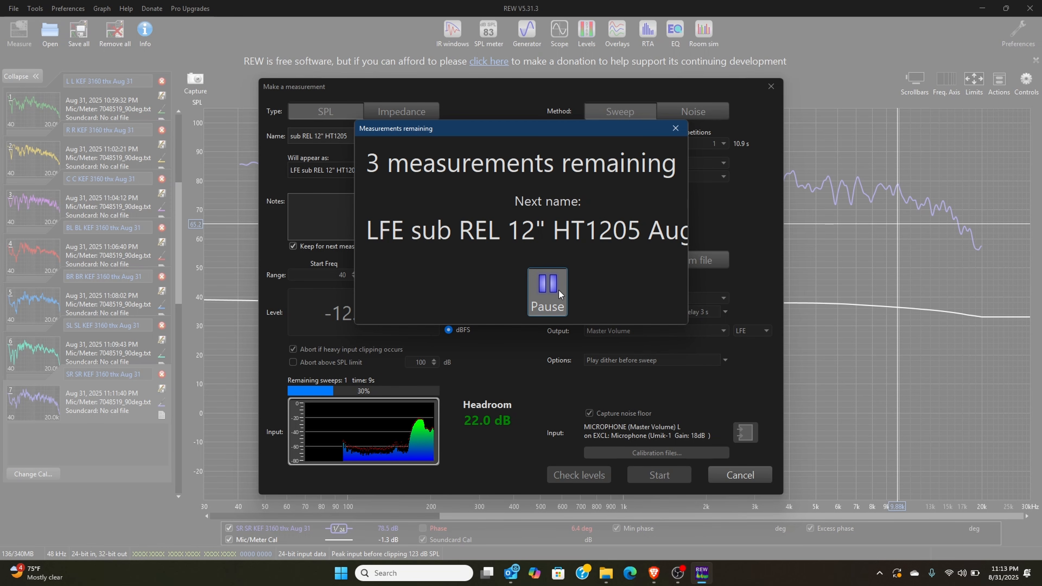
{"action": "left_click", "coordinate": [676, 128]}
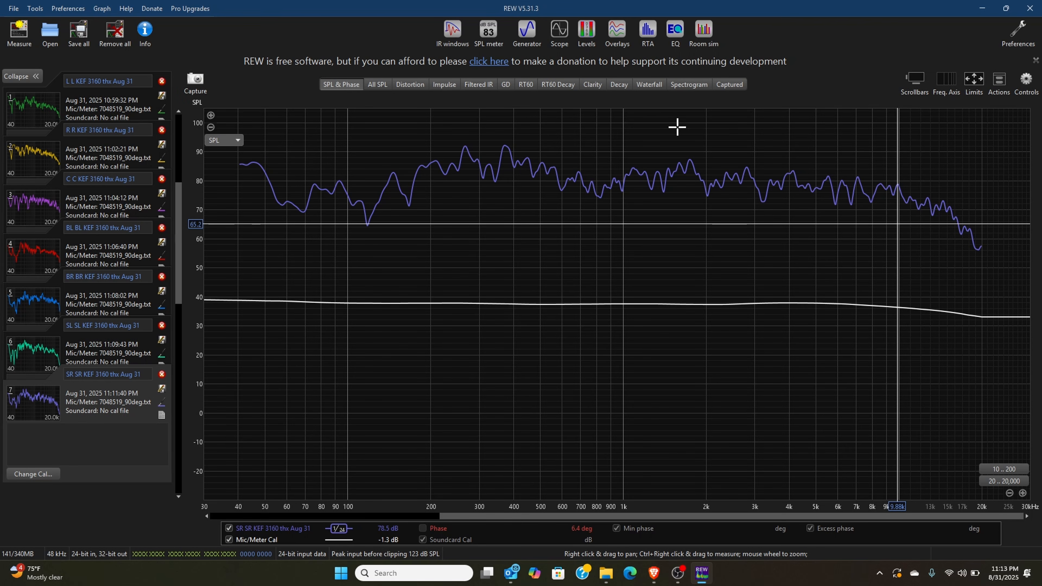
Step: Reopen the subwoofer measurement setup, set the sweep range to 10–100 Hz and run the repeated sweeps
{"action": "key", "text": "alt+m"}
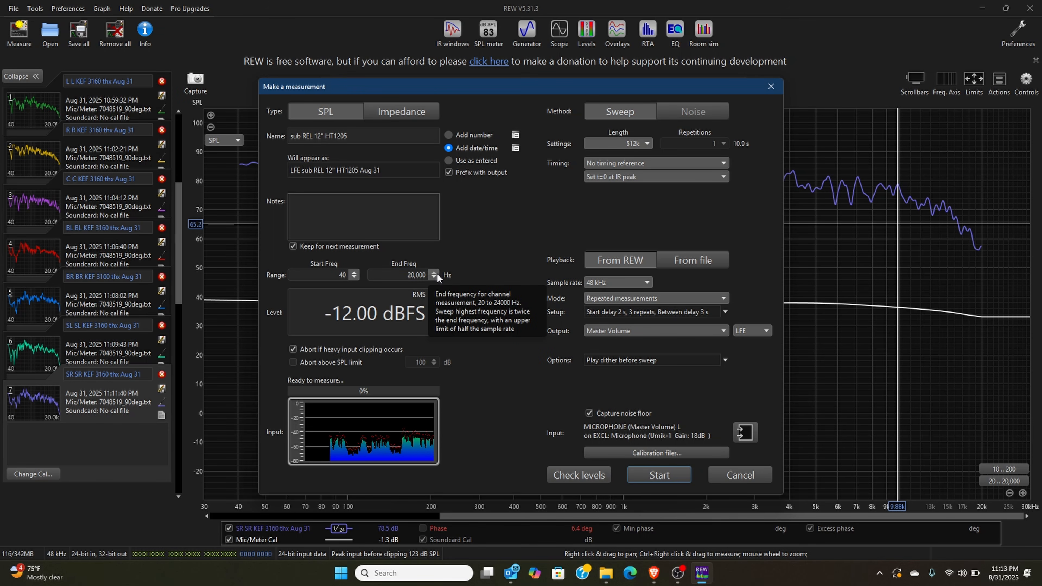
{"action": "left_click", "coordinate": [342, 274]}
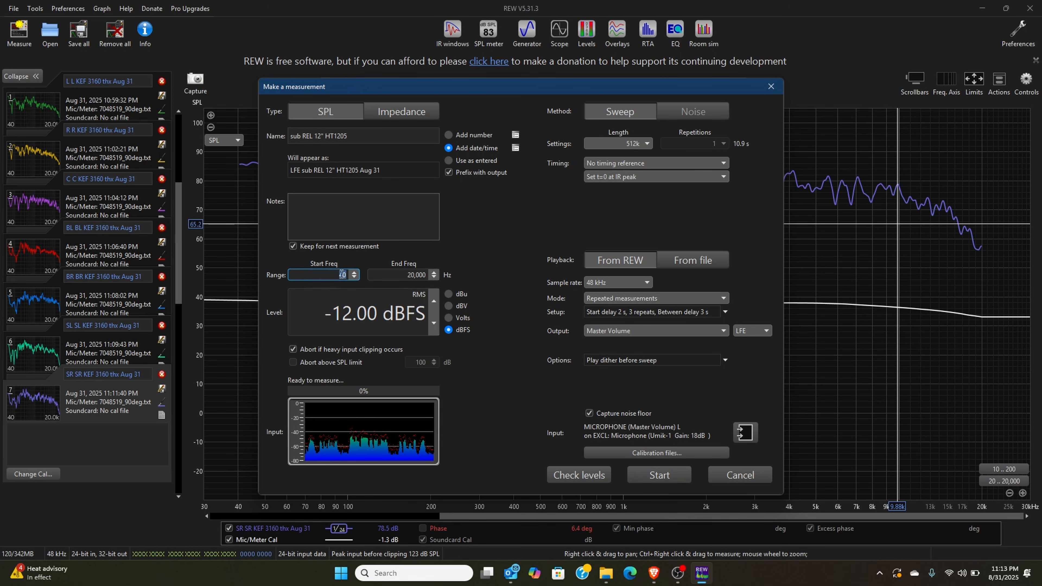
{"action": "key", "text": "BackSpace"}
{"action": "type", "text": "1"}
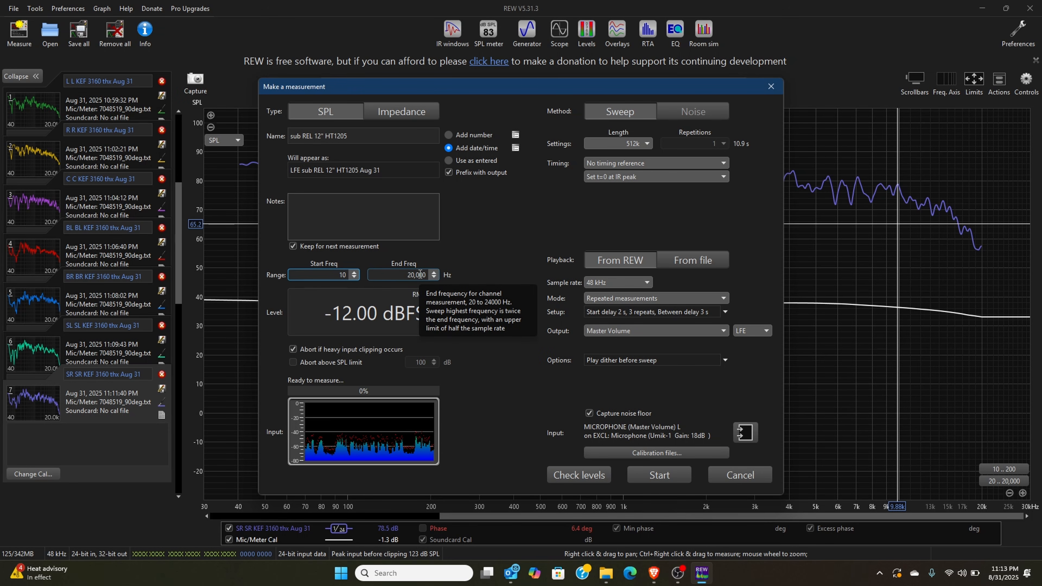
{"action": "left_click", "coordinate": [409, 274]}
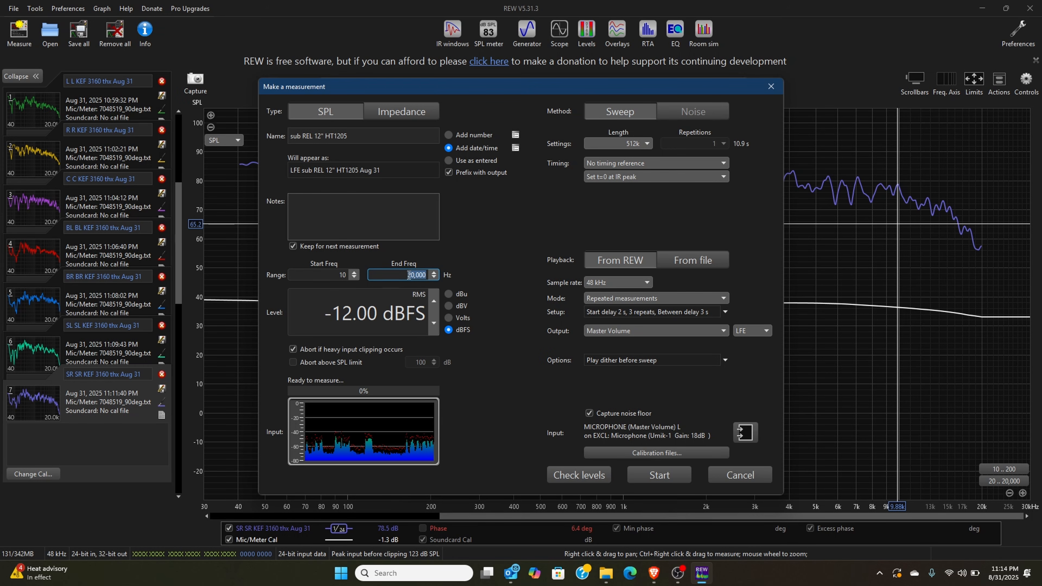
{"action": "type", "text": "100"}
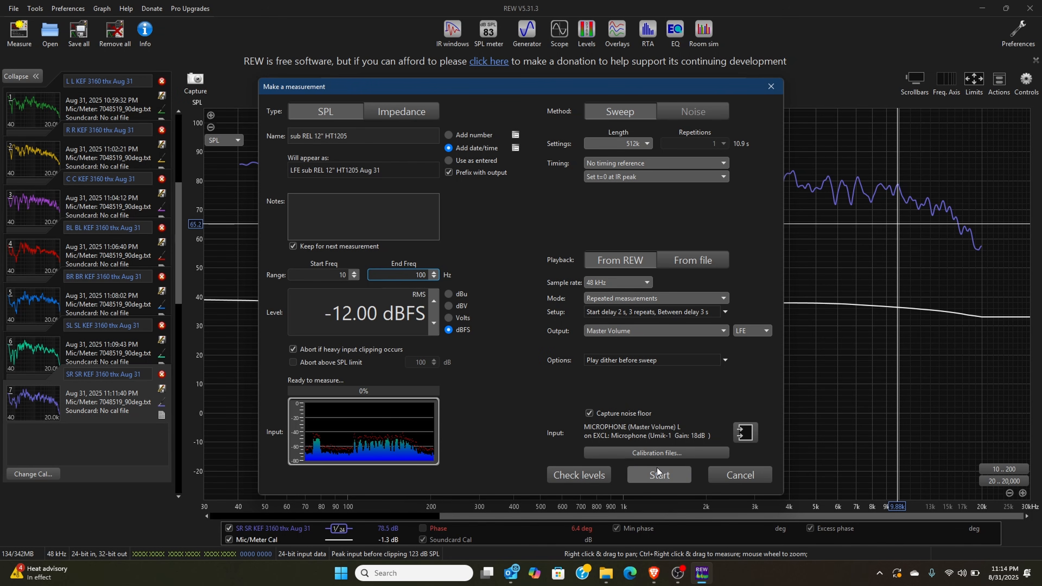
{"action": "left_click", "coordinate": [658, 475]}
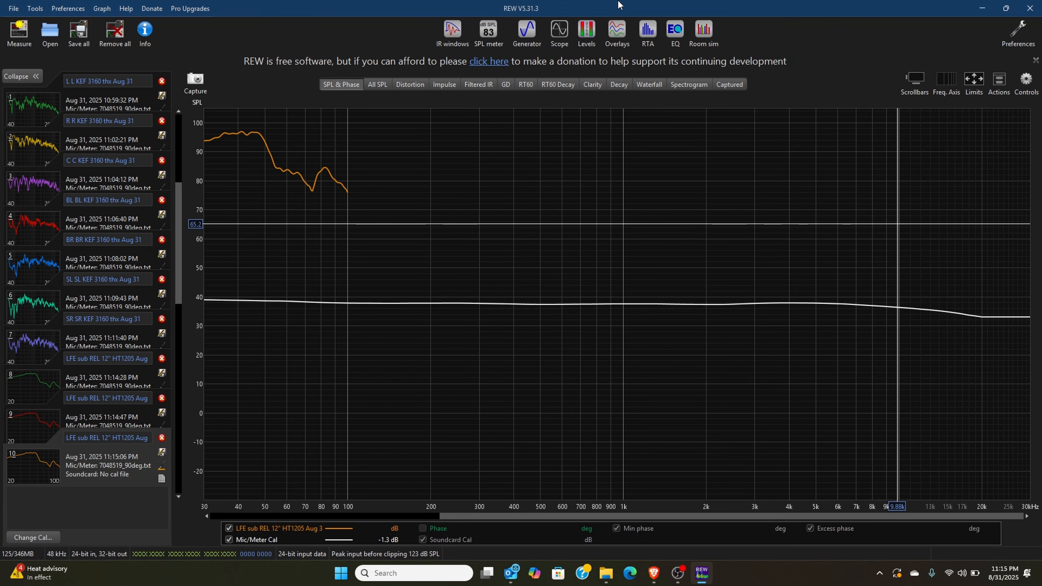
Step: Compare the three LFE subwoofer sweeps in an enlarged overlay graph with the surround right trace hidden
{"action": "left_click", "coordinate": [617, 31]}
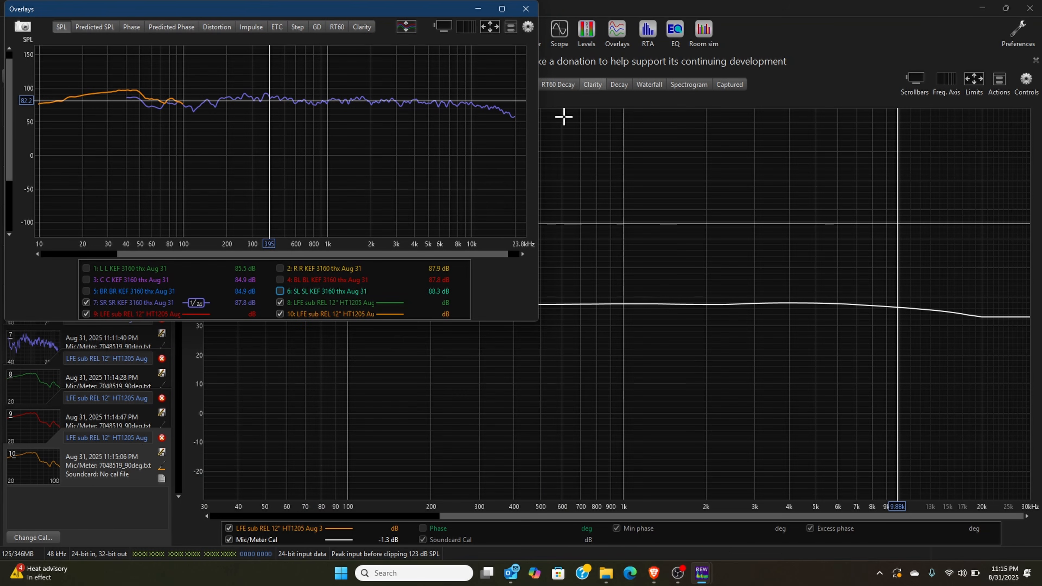
{"action": "left_click", "coordinate": [501, 8]}
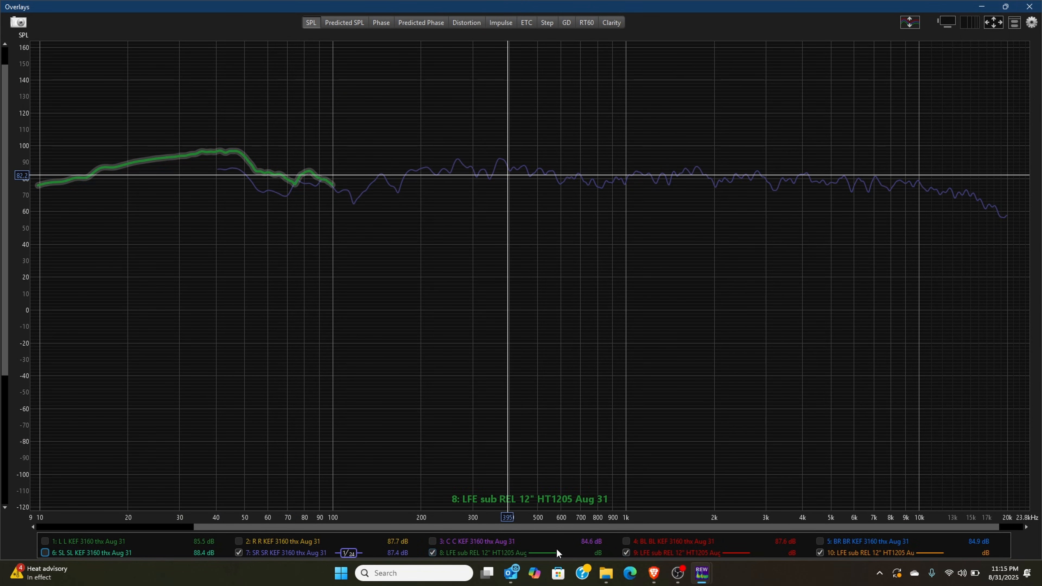
{"action": "left_click", "coordinate": [238, 552]}
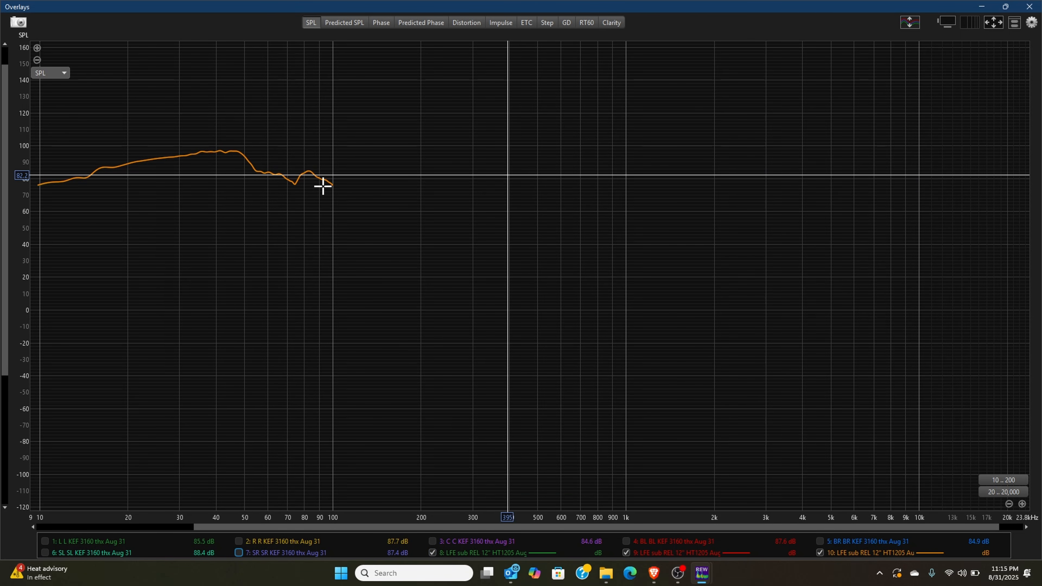
{"action": "left_click", "coordinate": [1031, 6]}
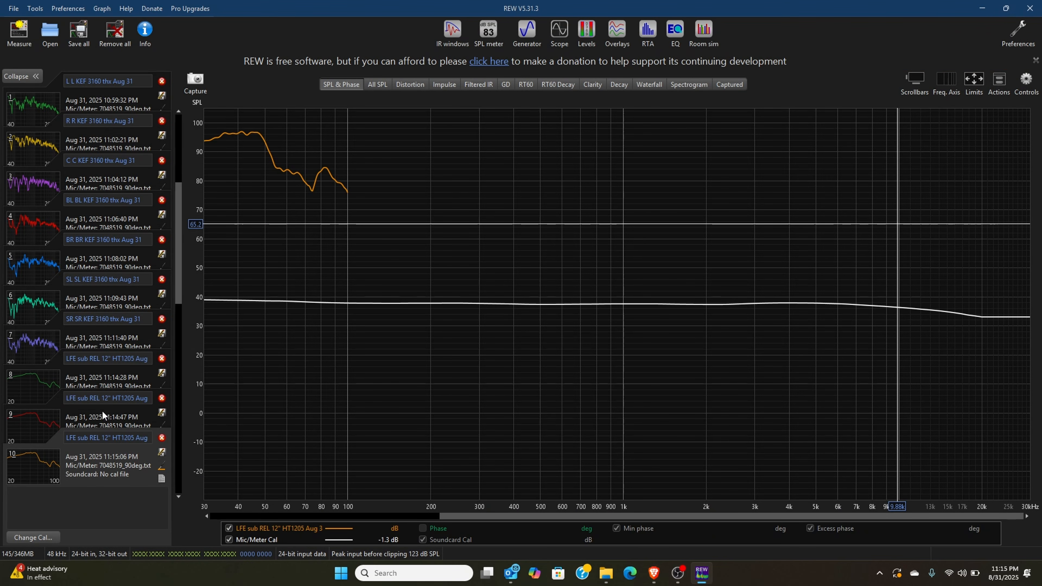
Step: Remove the second and first LFE subwoofer measurements, keeping only the third one
{"action": "left_click", "coordinate": [163, 399]}
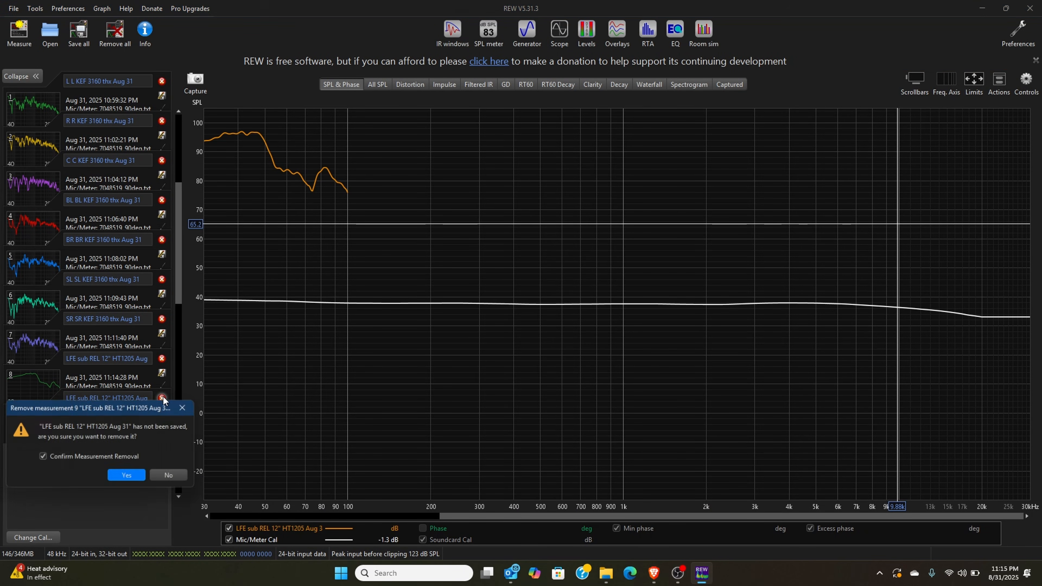
{"action": "left_click", "coordinate": [139, 478]}
{"action": "left_click", "coordinate": [162, 393]}
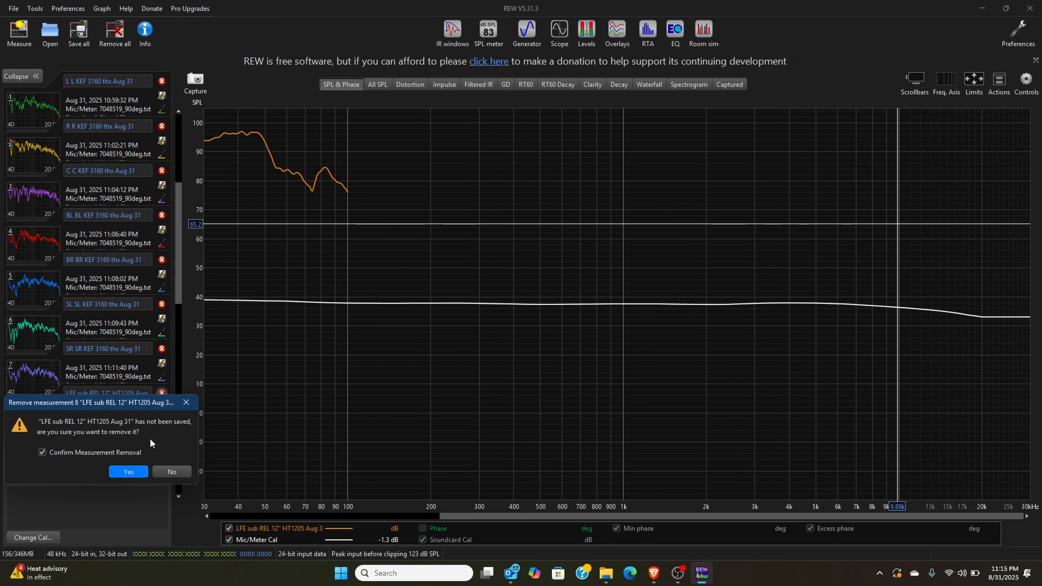
{"action": "left_click", "coordinate": [128, 472]}
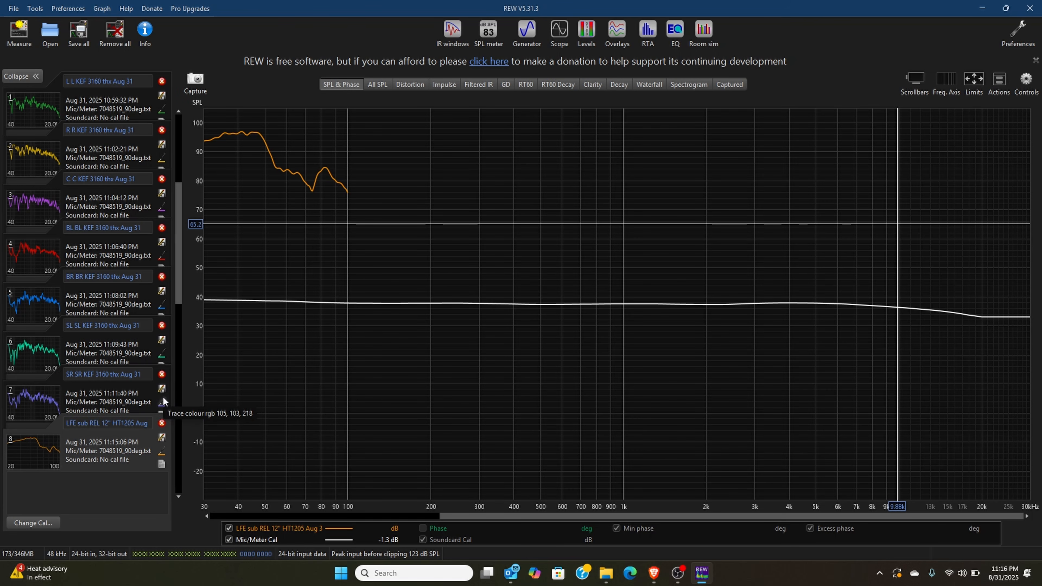
Step: Change the trace colour of the surround right speaker measurement to light grey
{"action": "left_click", "coordinate": [162, 402]}
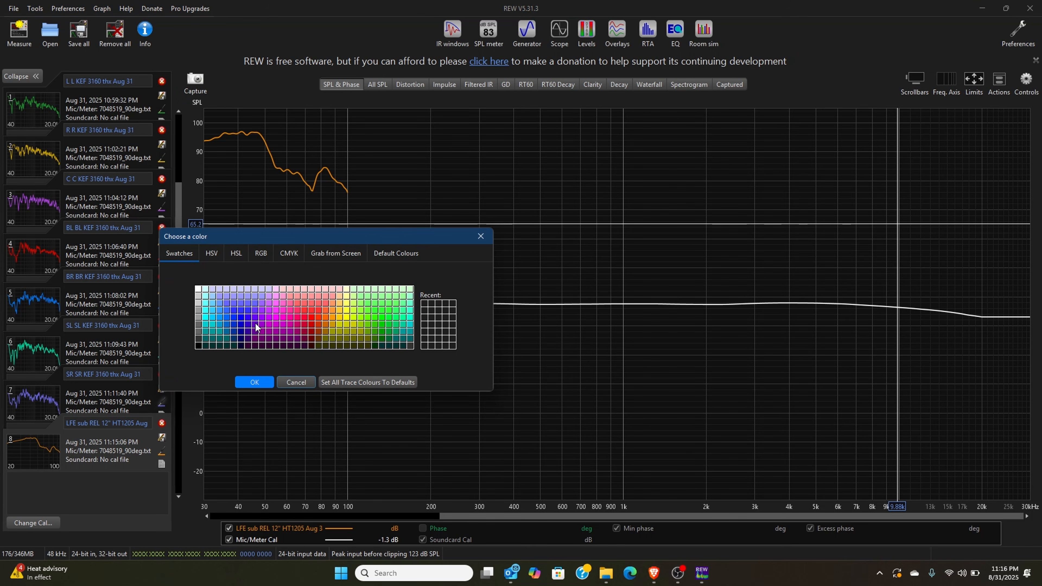
{"action": "left_click", "coordinate": [198, 303]}
{"action": "left_click", "coordinate": [253, 382]}
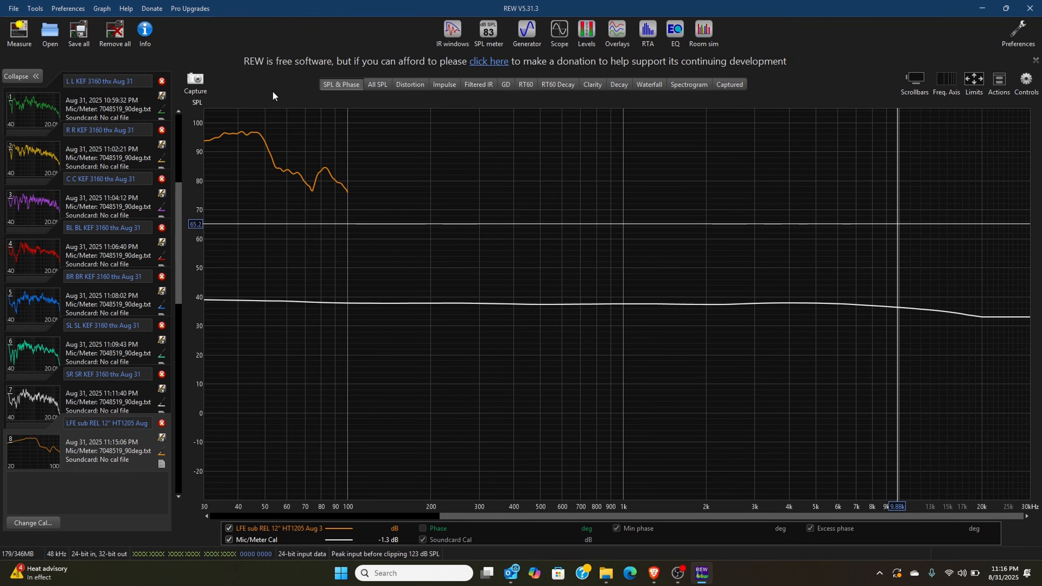
Step: Open the enlarged overlay graph and examine the LFE subwoofer response at about 10, 16, 19 and 76 Hz
{"action": "left_click", "coordinate": [629, 44]}
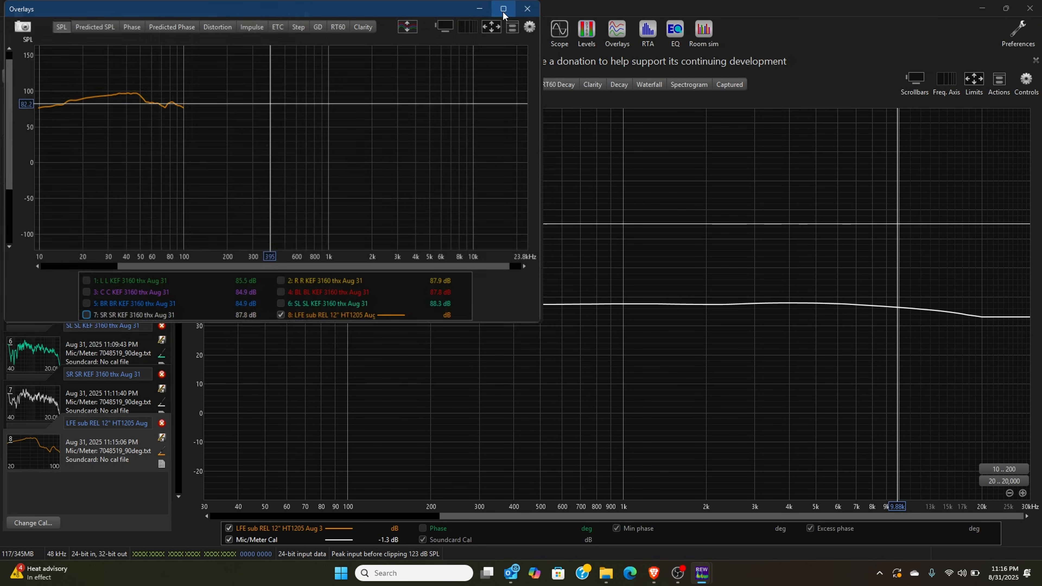
{"action": "left_click", "coordinate": [504, 13]}
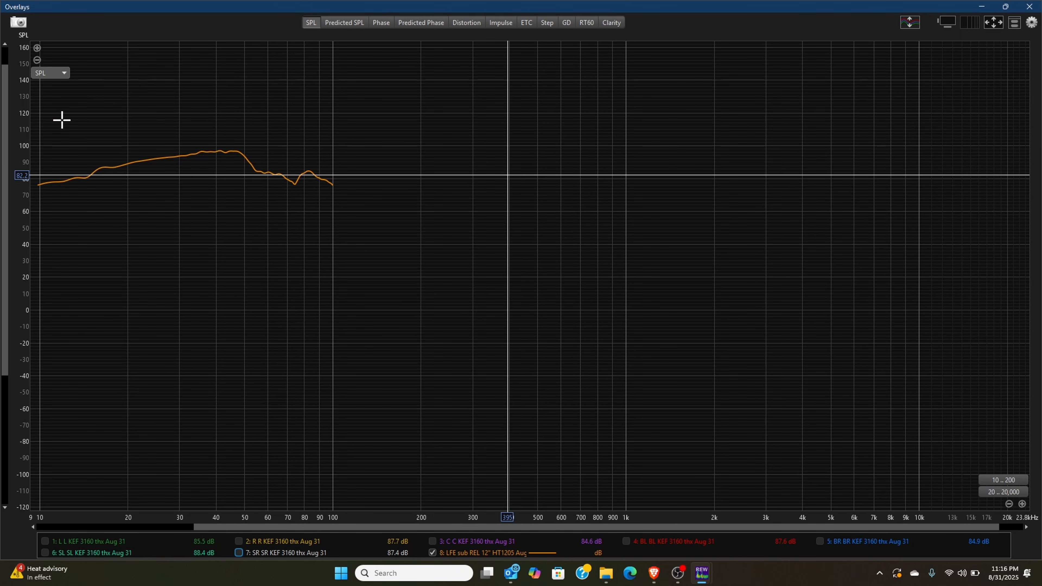
{"action": "left_click_drag", "start_coordinate": [259, 527], "coordinate": [164, 527]}
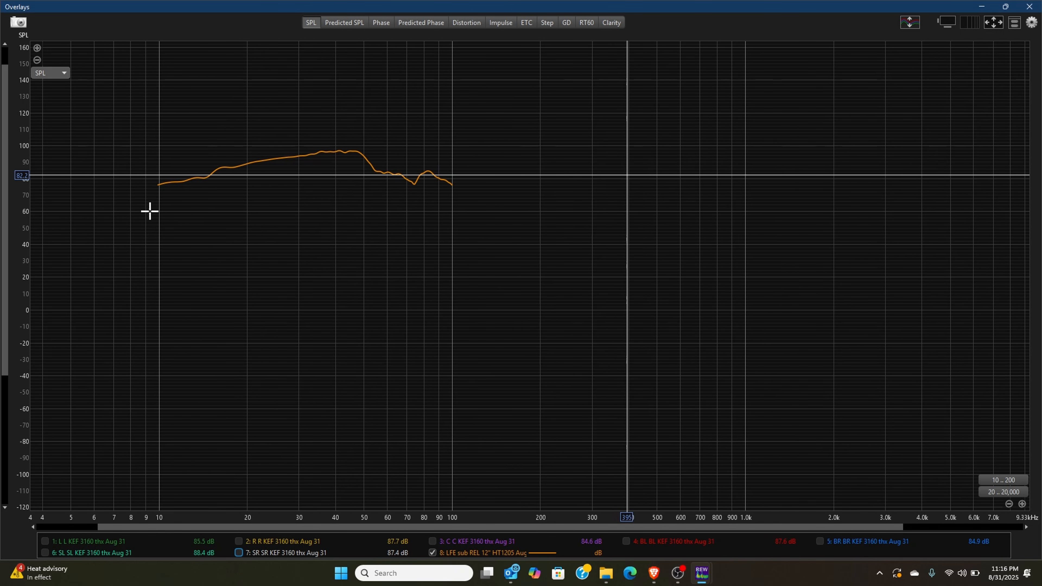
{"action": "left_click", "coordinate": [156, 185]}
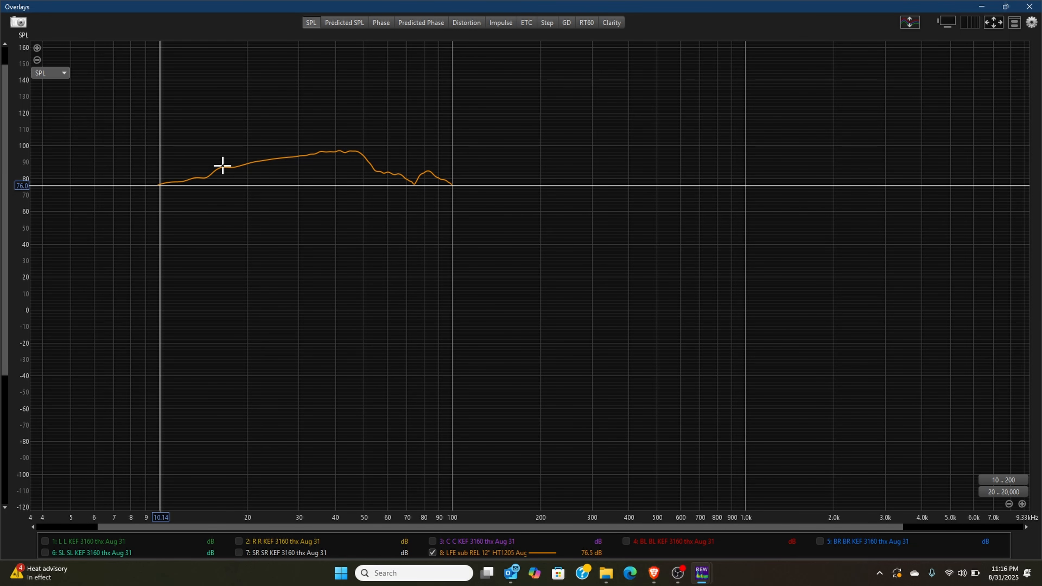
{"action": "left_click", "coordinate": [221, 167]}
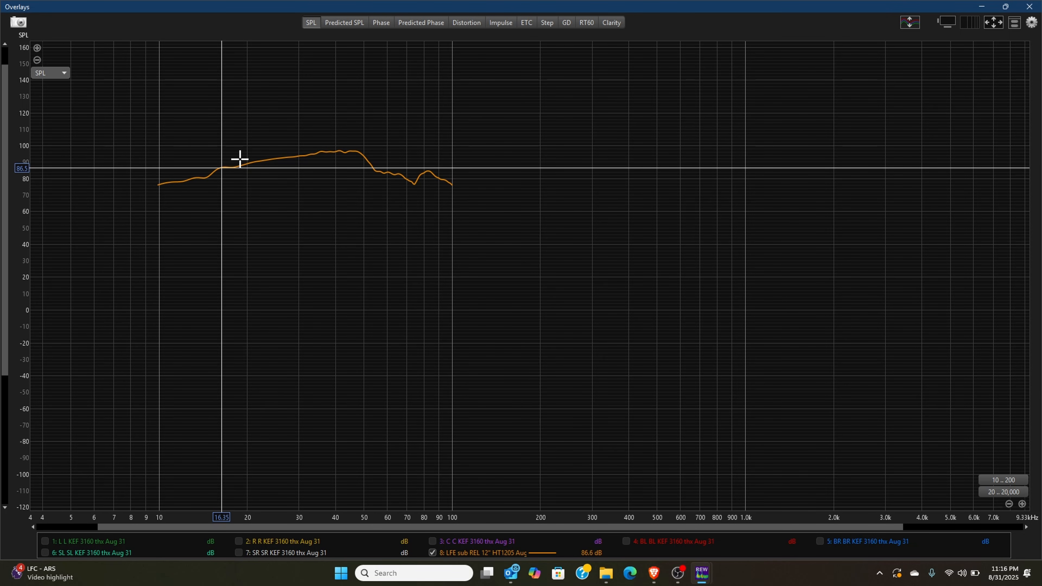
{"action": "left_click", "coordinate": [241, 164]}
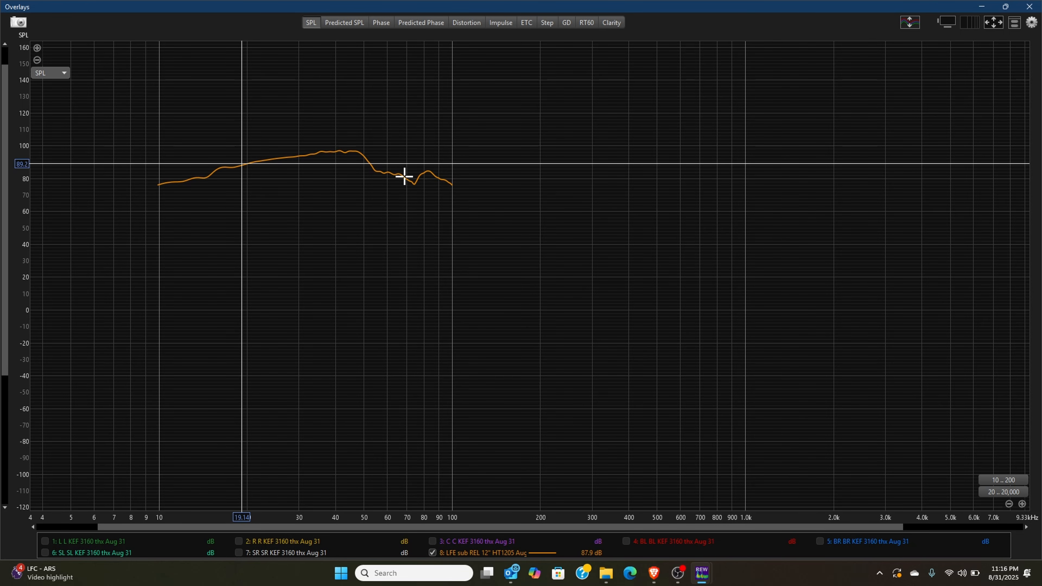
{"action": "left_click", "coordinate": [417, 180]}
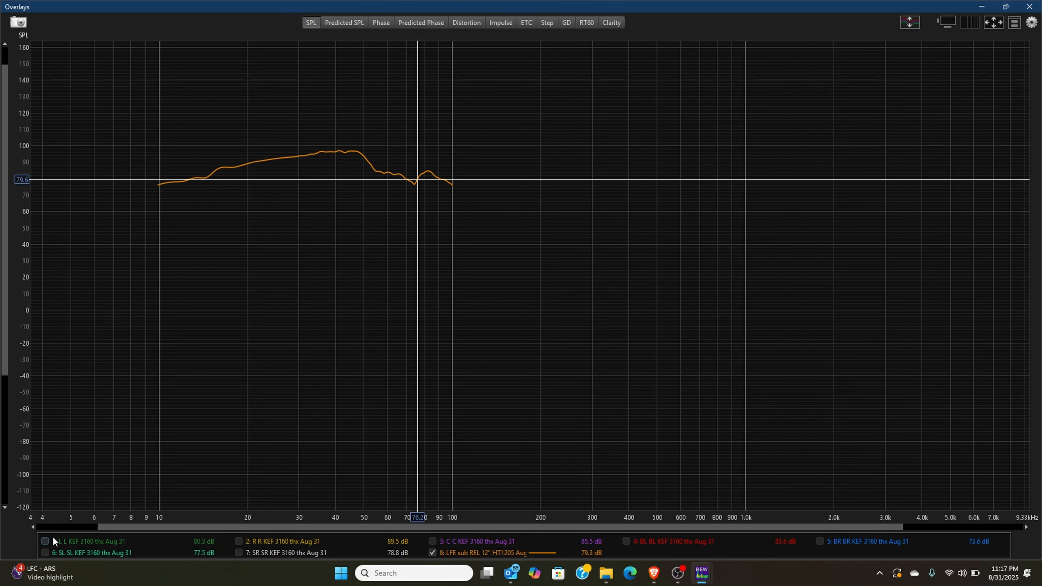
Step: Add the L, R, C, BL, BR, SL and SR speaker traces to the overlay alongside the subwoofer
{"action": "left_click", "coordinate": [44, 541]}
{"action": "left_click", "coordinate": [242, 542]}
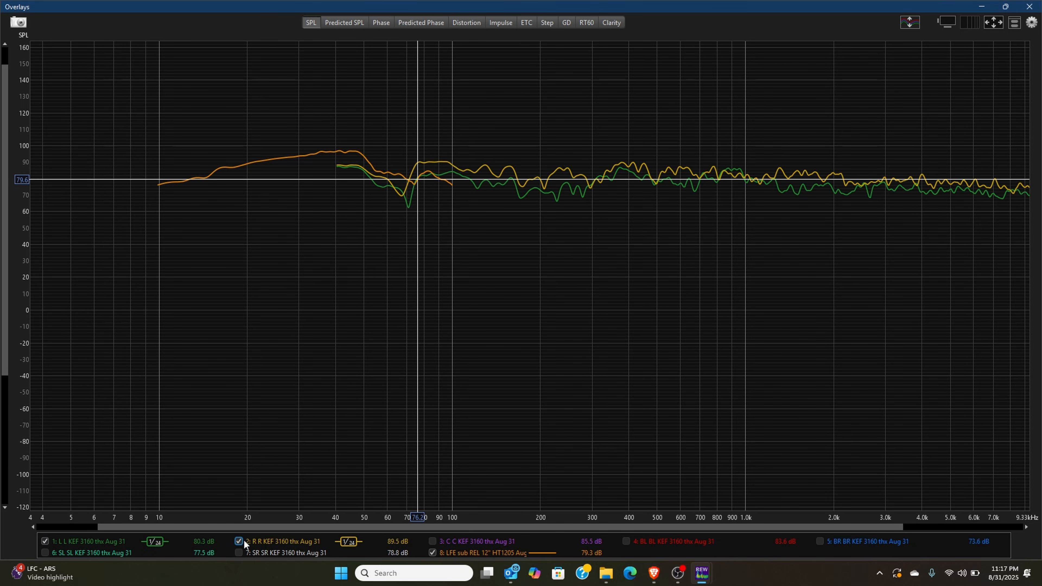
{"action": "left_click", "coordinate": [435, 542]}
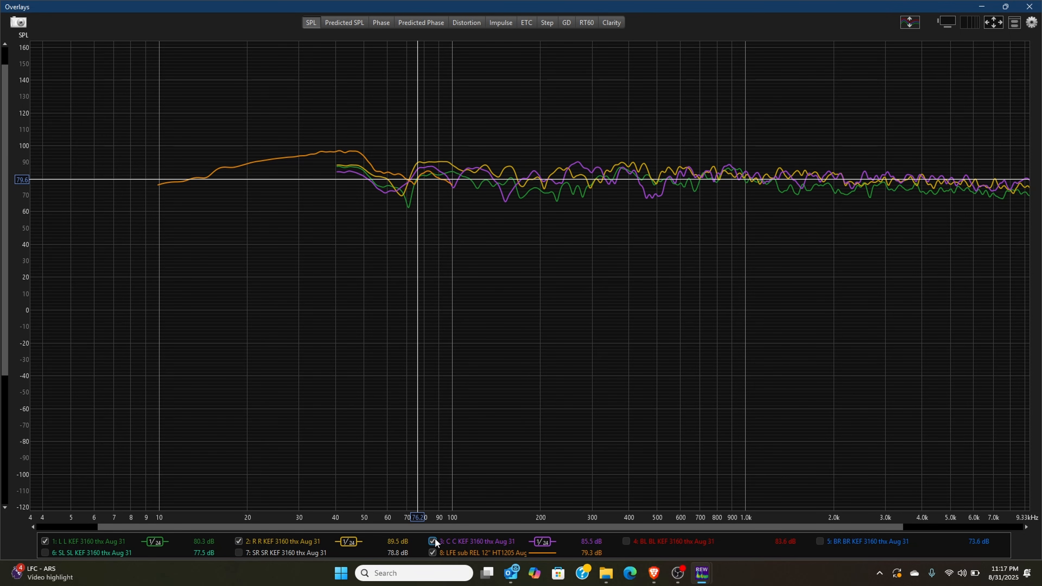
{"action": "left_click", "coordinate": [627, 543]}
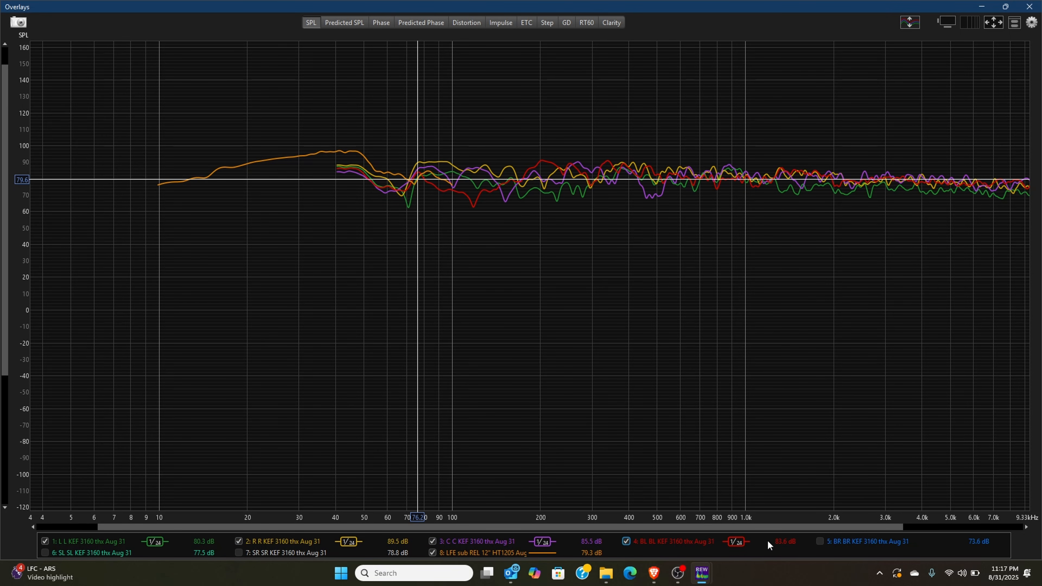
{"action": "left_click", "coordinate": [820, 541]}
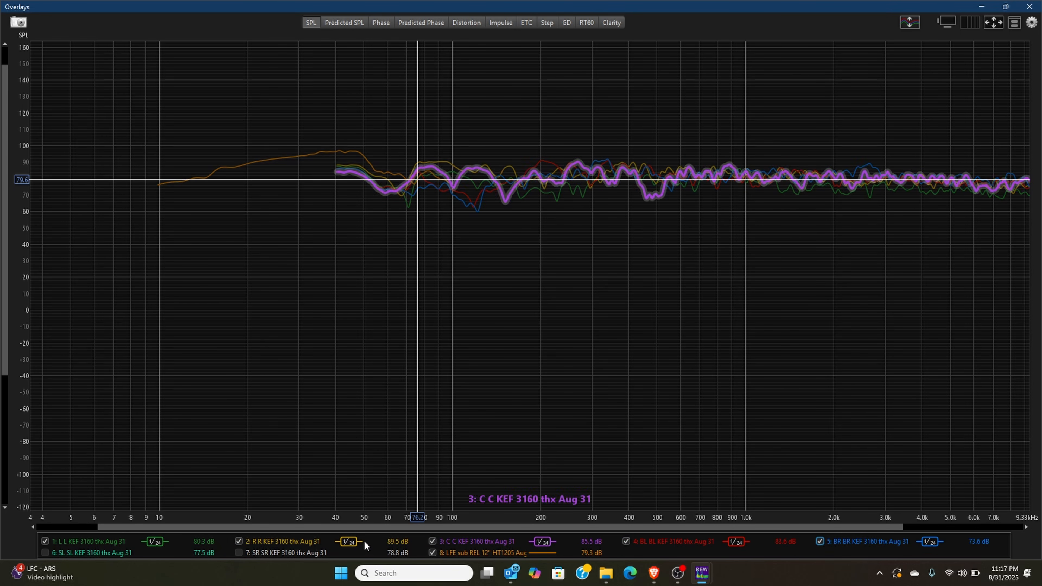
{"action": "left_click", "coordinate": [44, 553]}
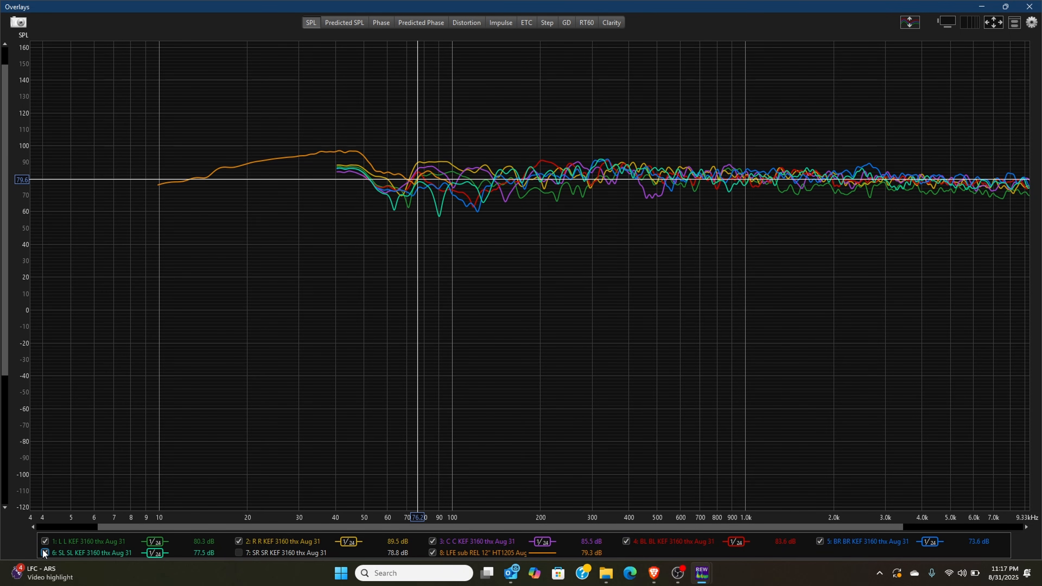
{"action": "left_click", "coordinate": [238, 552]}
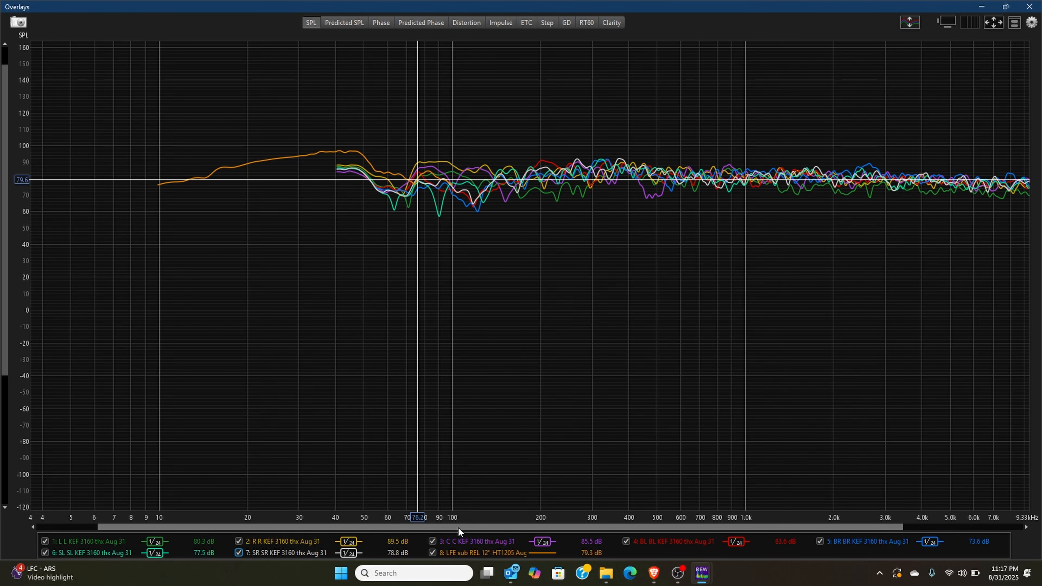
Step: Examine the dips in the combined speaker responses more closely at about 122, 185 and 472 Hz
{"action": "left_click_drag", "start_coordinate": [458, 527], "coordinate": [550, 527]}
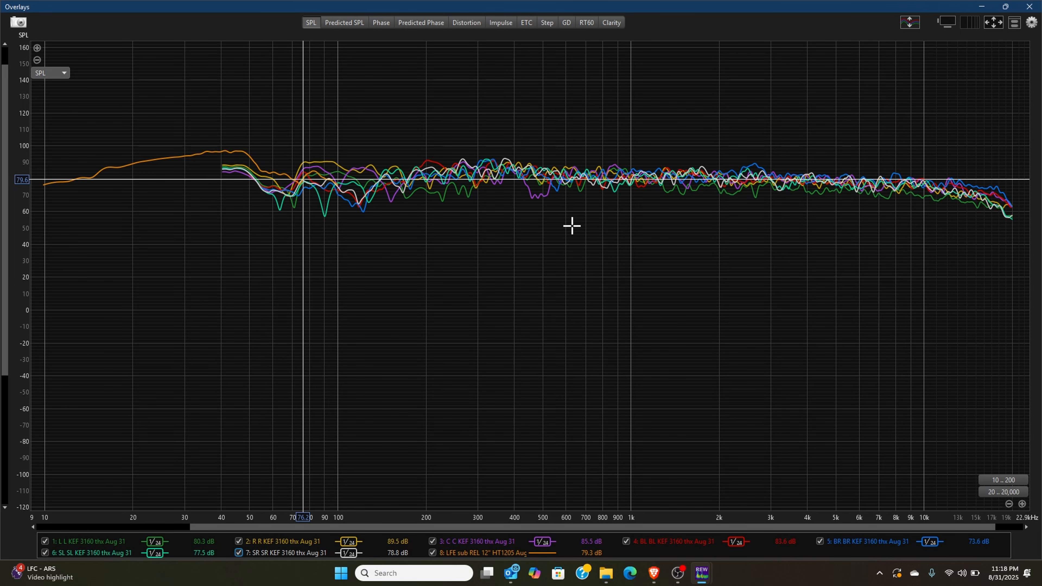
{"action": "scroll", "coordinate": [400, 206], "scroll_direction": "up", "scroll_amount": 3}
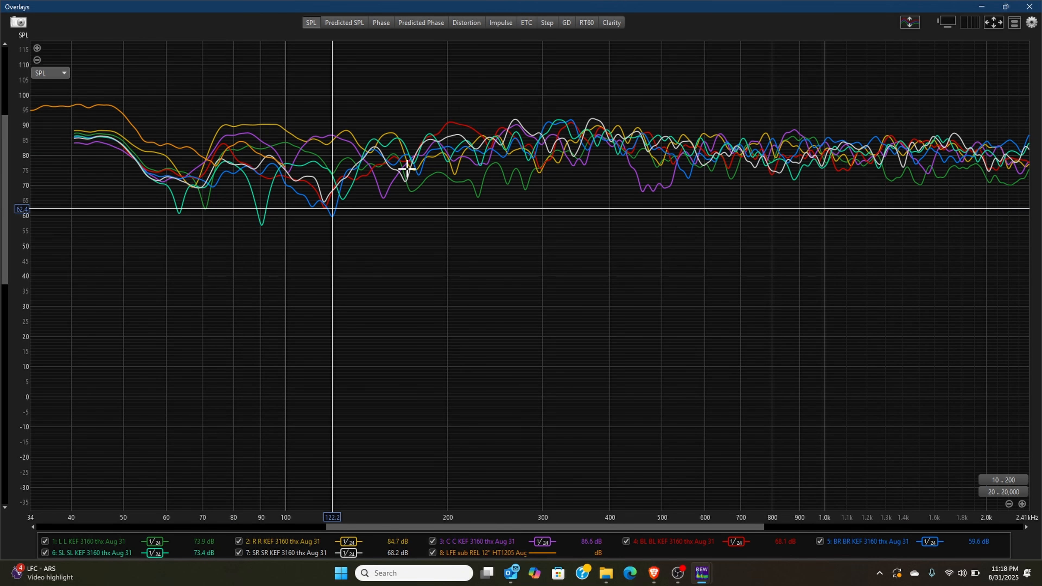
{"action": "left_click", "coordinate": [429, 184]}
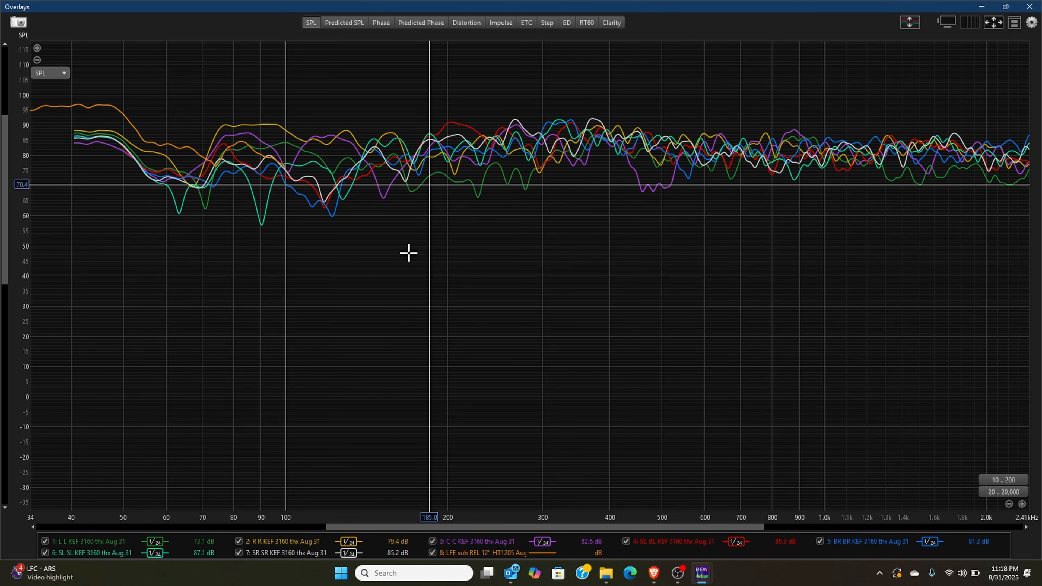
{"action": "left_click", "coordinate": [334, 214]}
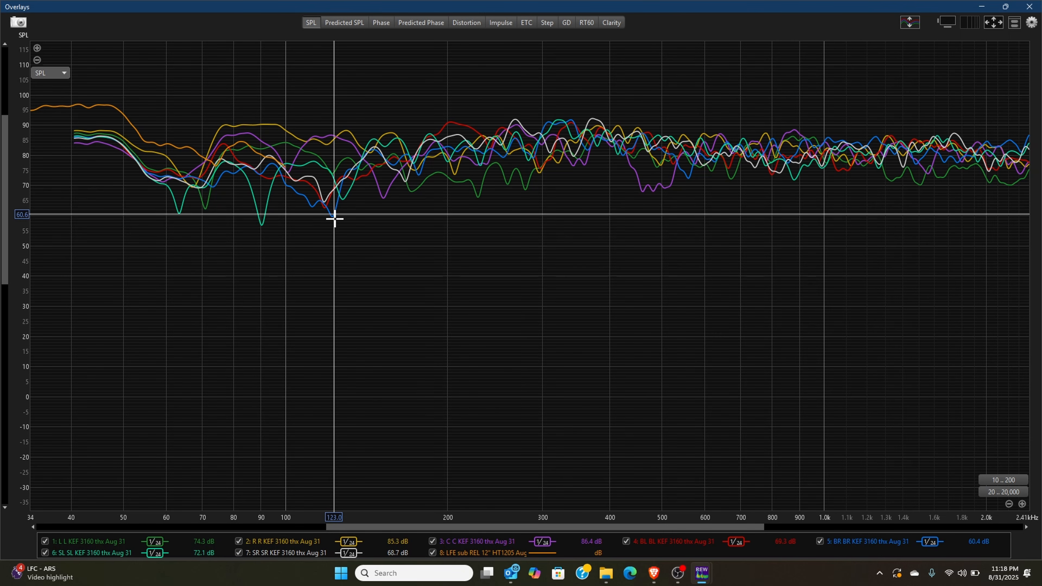
{"action": "left_click", "coordinate": [333, 215]}
{"action": "left_click", "coordinate": [333, 215]}
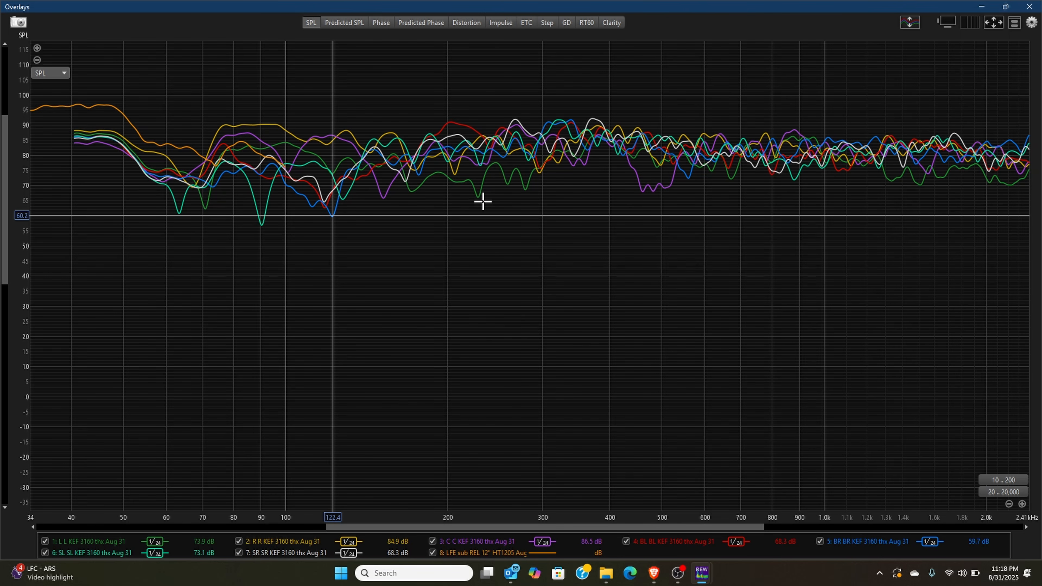
{"action": "left_click", "coordinate": [648, 189]}
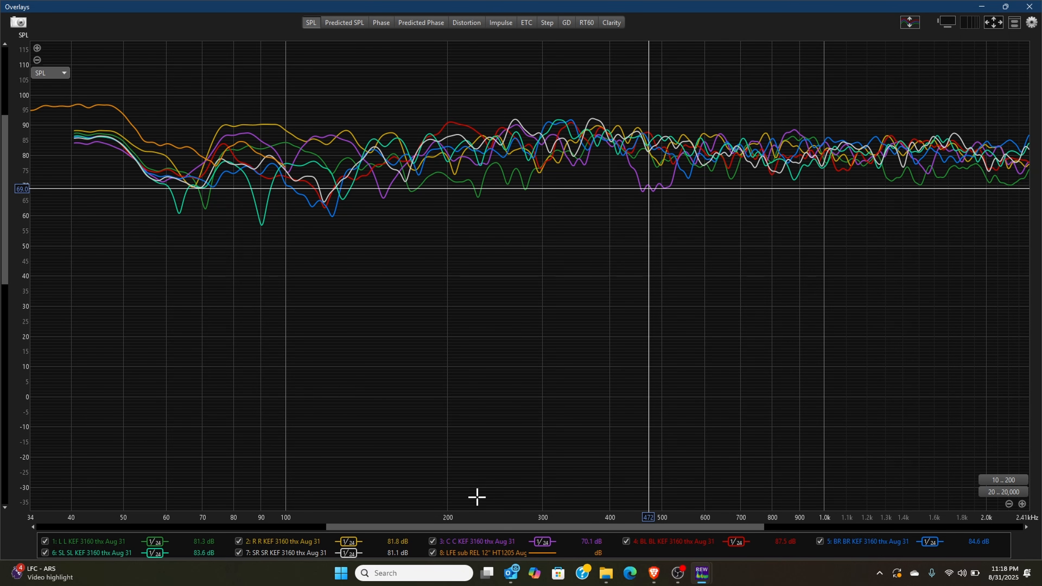
Step: Examine the high-frequency roll-off of the speaker traces at about 13.4 and 18.8 kHz
{"action": "left_click_drag", "start_coordinate": [497, 524], "coordinate": [807, 514]}
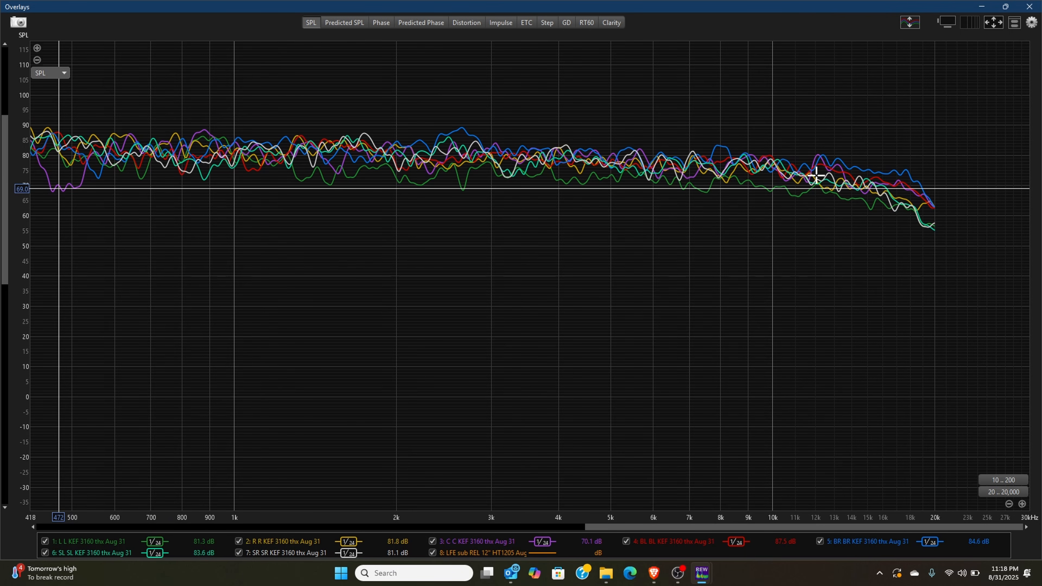
{"action": "left_click", "coordinate": [842, 169]}
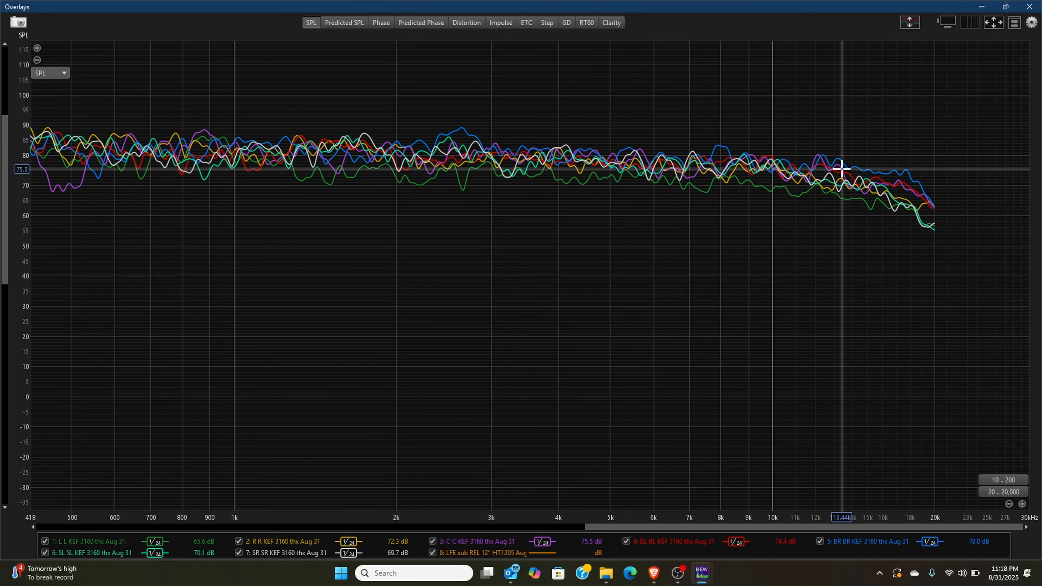
{"action": "left_click", "coordinate": [920, 174]}
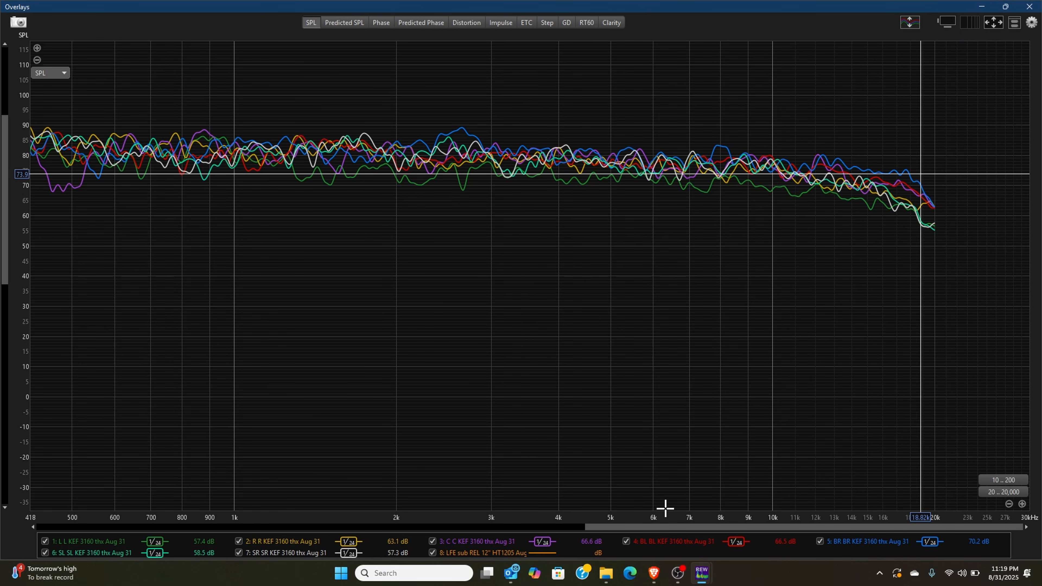
{"action": "left_click_drag", "start_coordinate": [660, 526], "coordinate": [605, 525]}
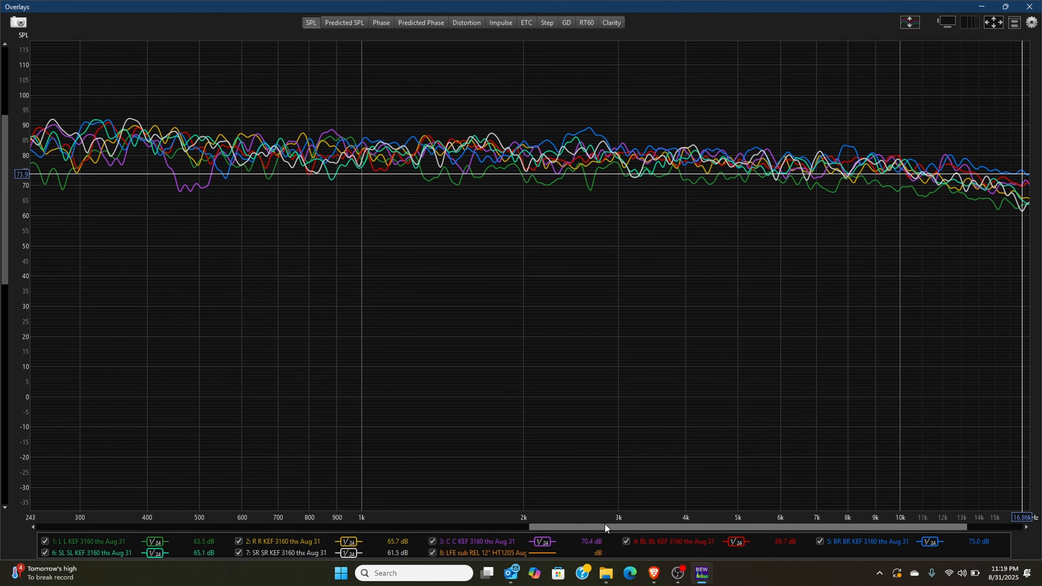